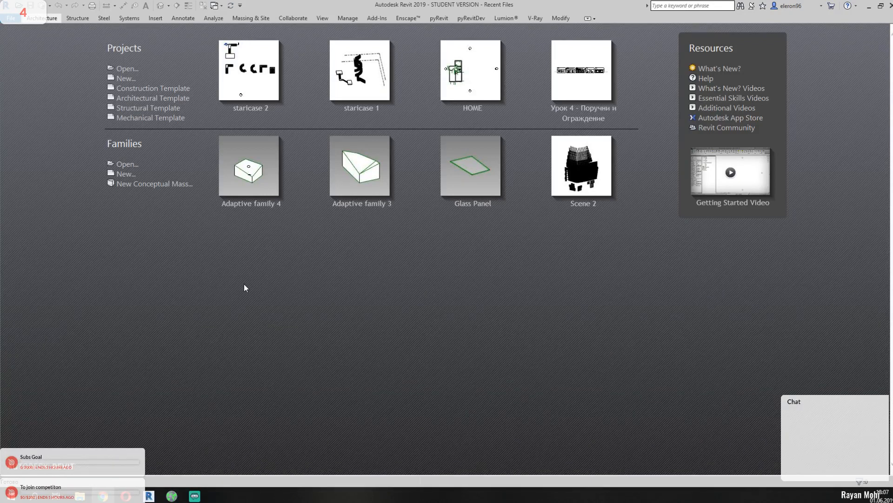
# - Create a new family from the Metric Generic Model Adaptive.rft template
pyautogui.click(127, 178)
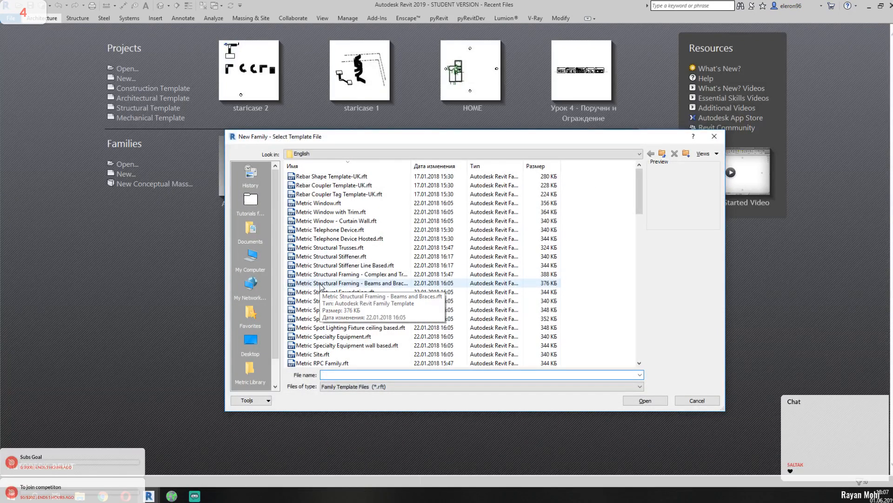
pyautogui.scroll(-3, 320, 286)
pyautogui.scroll(-15, 320, 286)
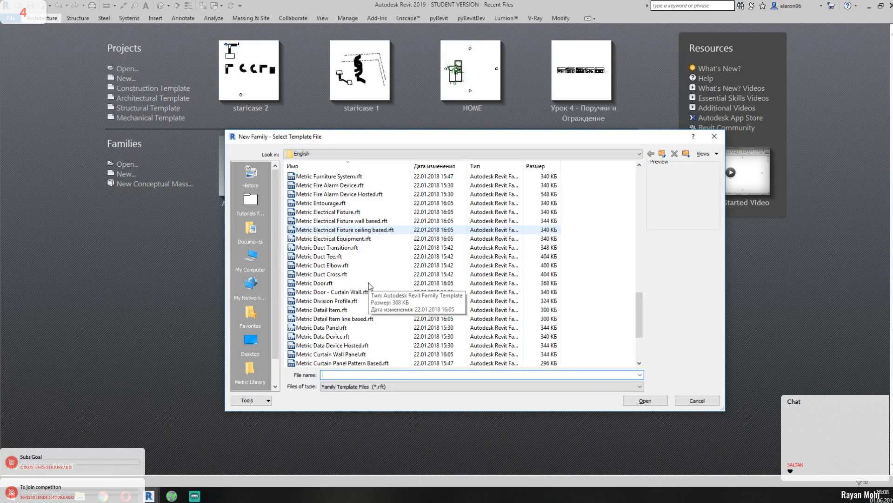
pyautogui.scroll(-4, 369, 285)
pyautogui.scroll(8, 326, 275)
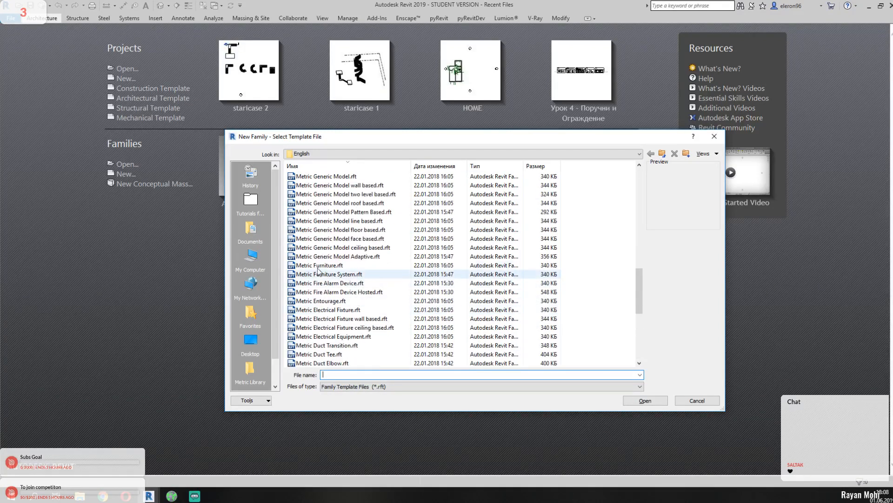
pyautogui.click(342, 258)
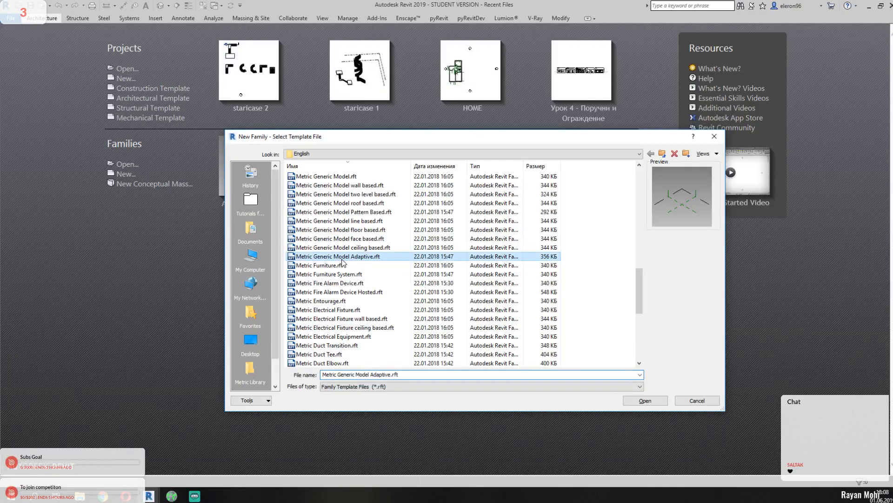
pyautogui.click(637, 401)
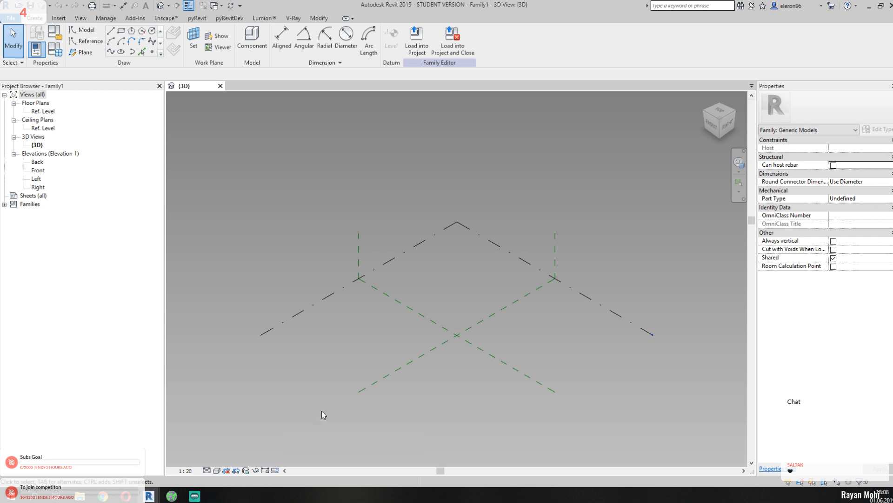
# - Place four reference points on the Ref. Level plane, spread around the intersection of the two centre reference planes
pyautogui.moveTo(429, 324); pyautogui.dragTo(401, 286, button='middle')
pyautogui.scroll(2, 382, 296)
pyautogui.scroll(1, 382, 296)
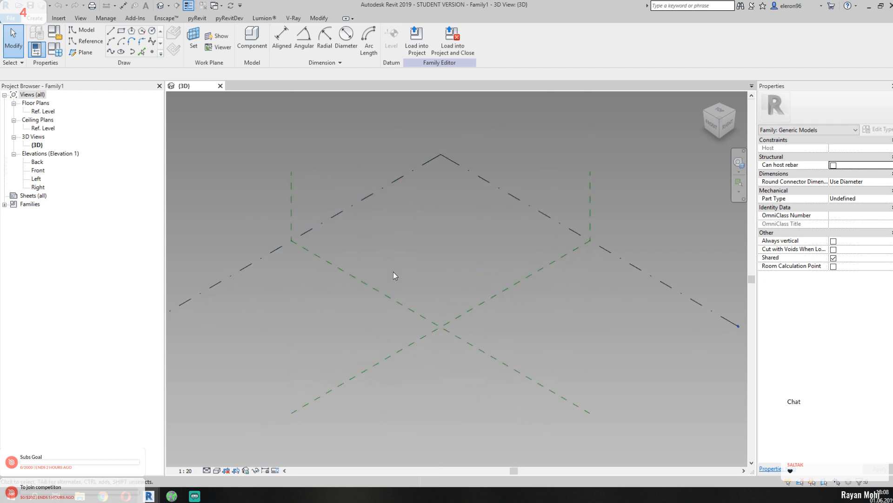
pyautogui.moveTo(434, 189); pyautogui.dragTo(420, 180, button='middle')
pyautogui.moveTo(415, 251); pyautogui.dragTo(375, 219, button='middle')
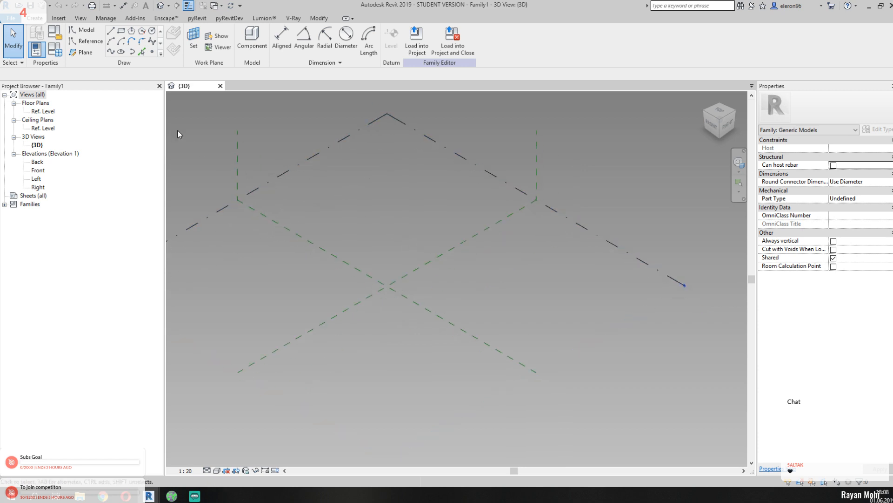
pyautogui.click(91, 43)
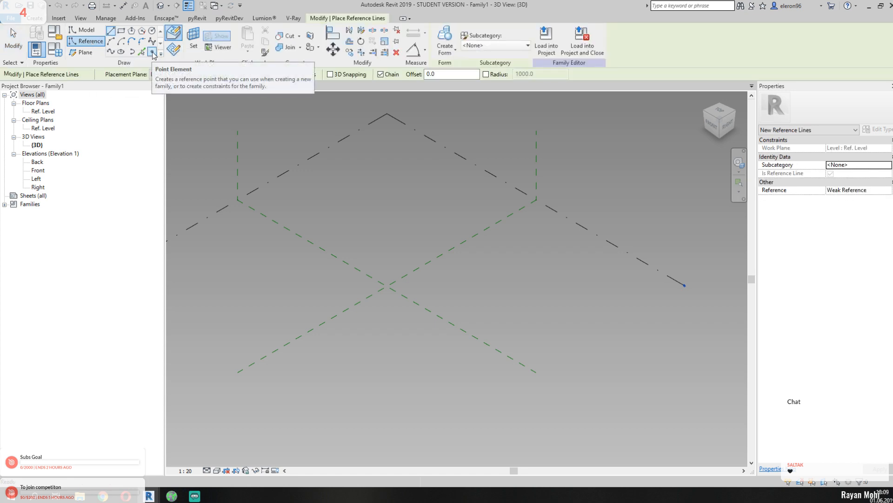
pyautogui.click(153, 53)
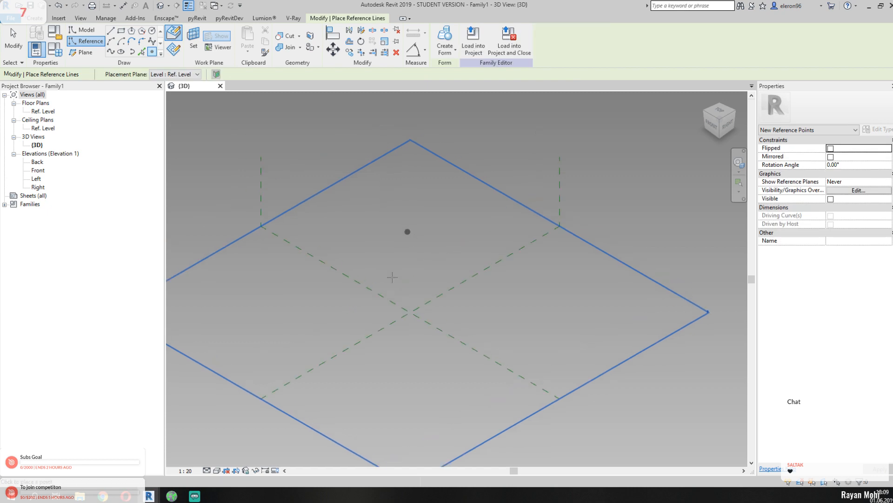
pyautogui.scroll(3, 327, 344)
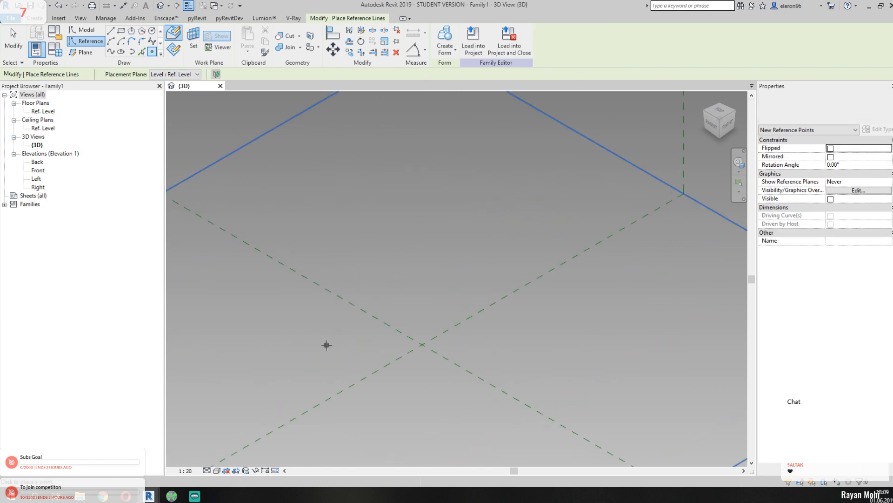
pyautogui.click(414, 391)
pyautogui.click(340, 336)
pyautogui.click(422, 278)
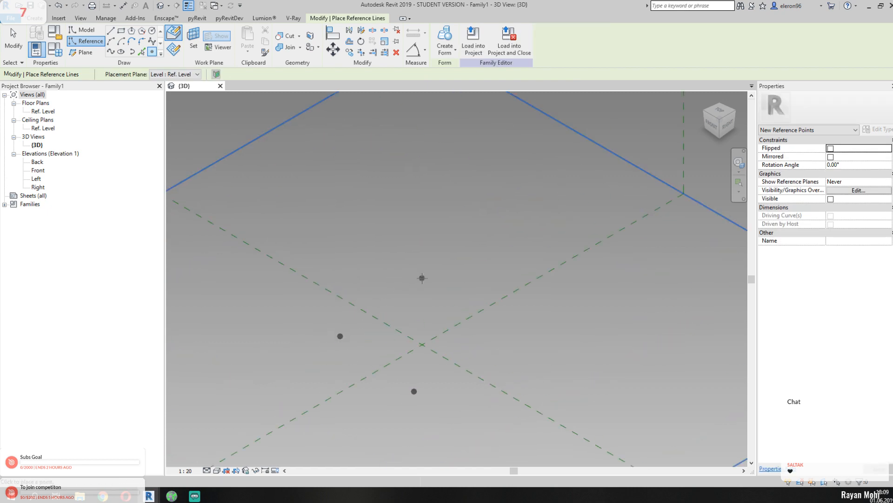
pyautogui.click(485, 342)
pyautogui.click(490, 347)
pyautogui.press('Escape')
pyautogui.press('Escape')
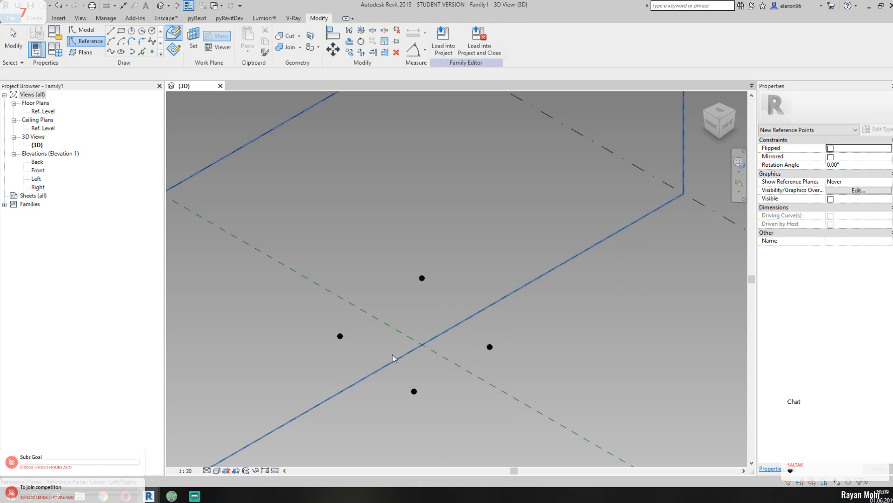
# - Select all four reference points and make them adaptive
pyautogui.moveTo(224, 270); pyautogui.dragTo(533, 427)
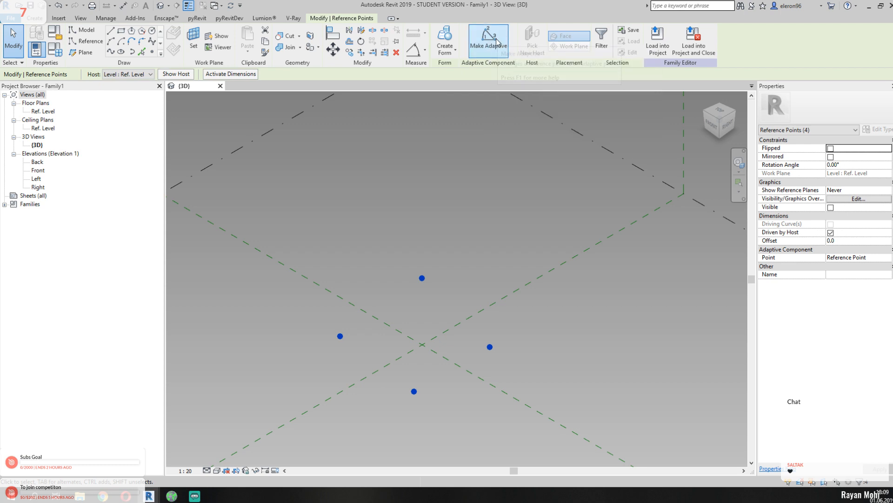
pyautogui.click(497, 42)
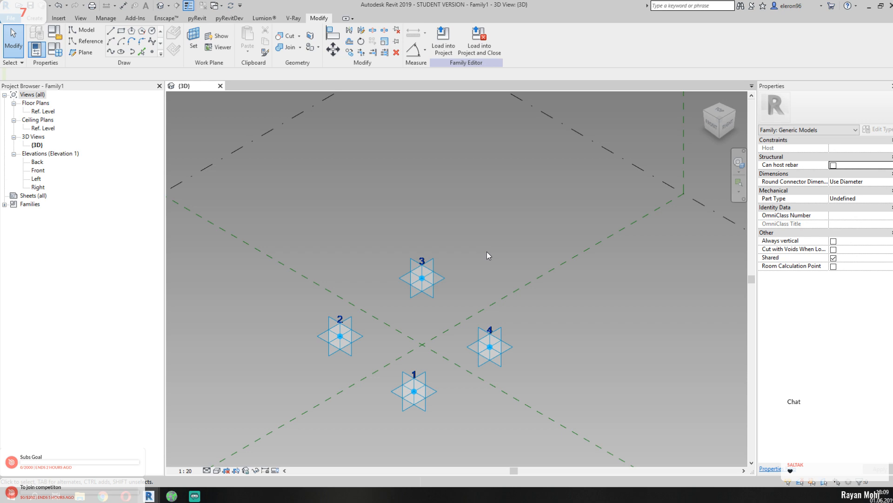
# - Align adaptive point 3 with point 2, and point 4 with point 1, using their parallel vertical planes
pyautogui.keyDown('shift'); pyautogui.moveTo(465, 338); pyautogui.dragTo(391, 273, button='middle'); pyautogui.keyUp('shift')
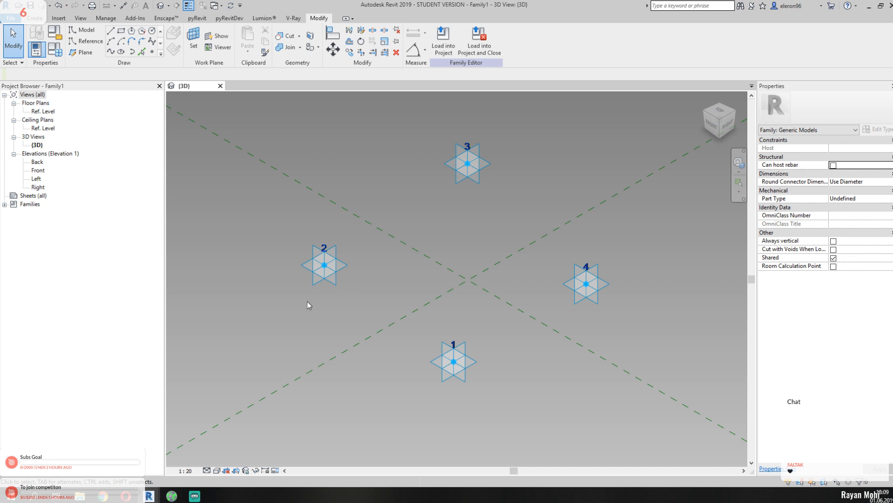
pyautogui.moveTo(363, 314); pyautogui.dragTo(308, 342, button='middle')
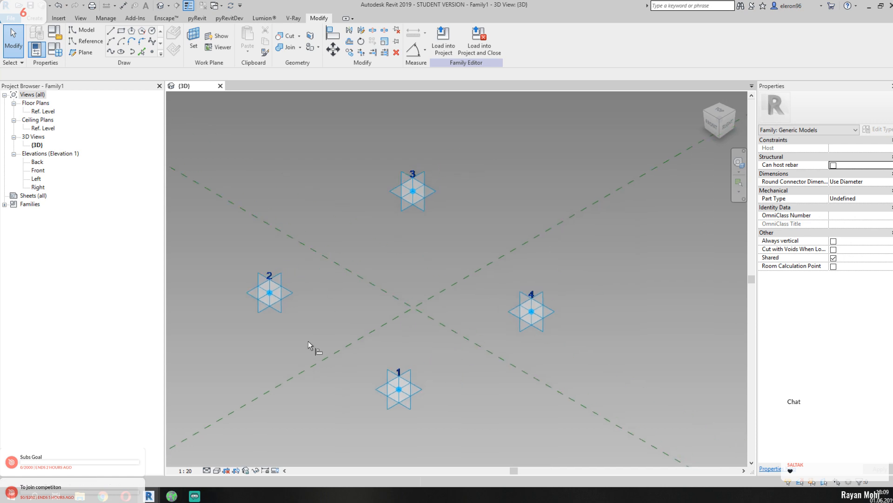
pyautogui.press('a')
pyautogui.press('l')
pyautogui.click(255, 312)
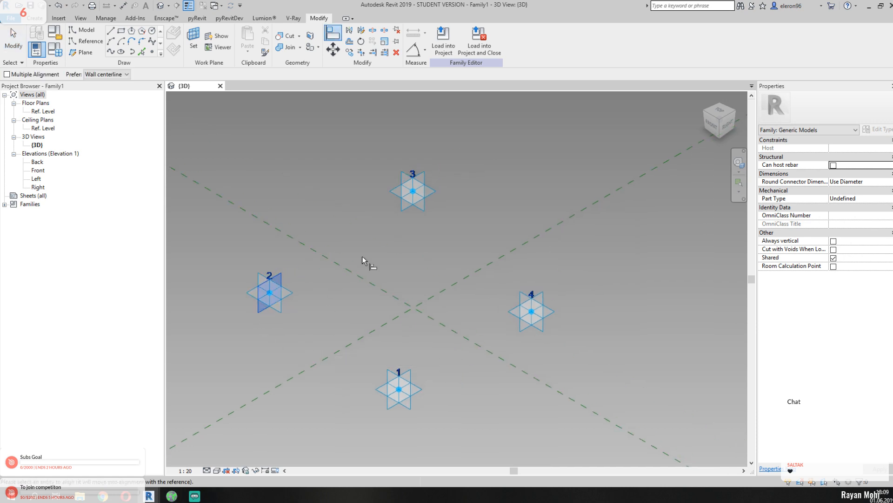
pyautogui.click(409, 212)
pyautogui.click(389, 408)
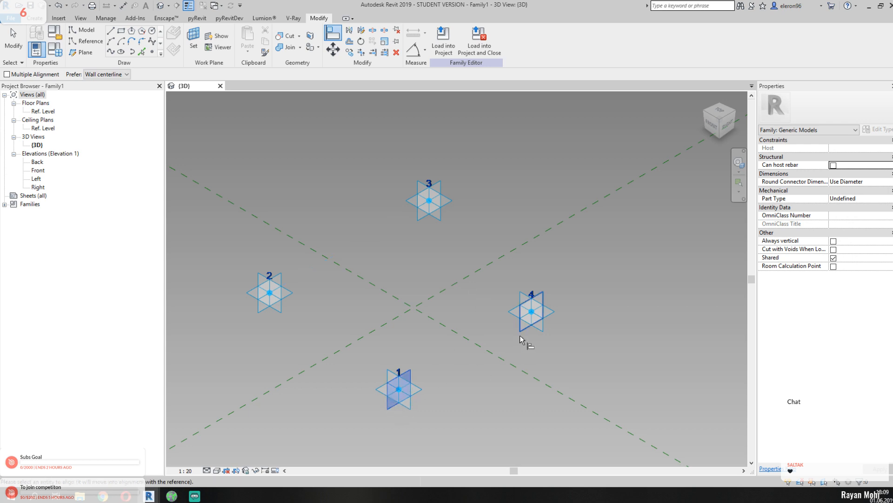
pyautogui.click(520, 334)
pyautogui.click(281, 306)
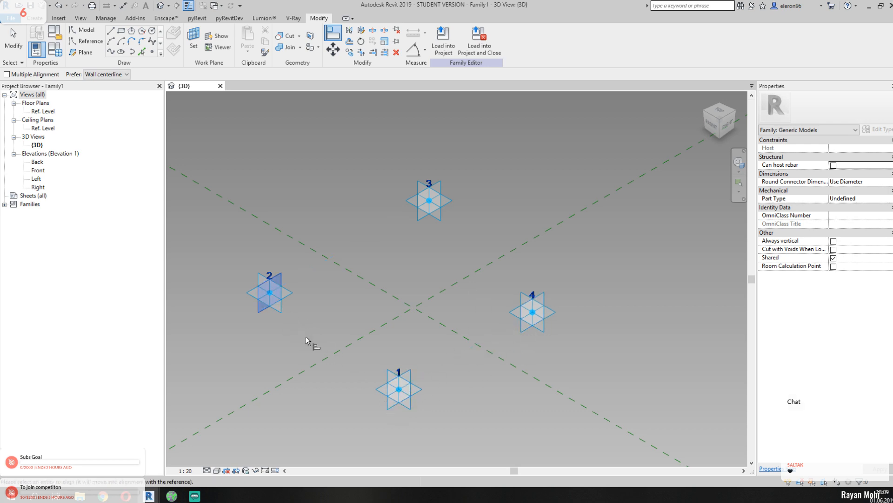
pyautogui.press('Escape')
pyautogui.press('Escape')
# - Align adaptive point 1 with point 2, and point 4 with point 3, in the perpendicular direction to form a rectangle
pyautogui.press('a')
pyautogui.press('l')
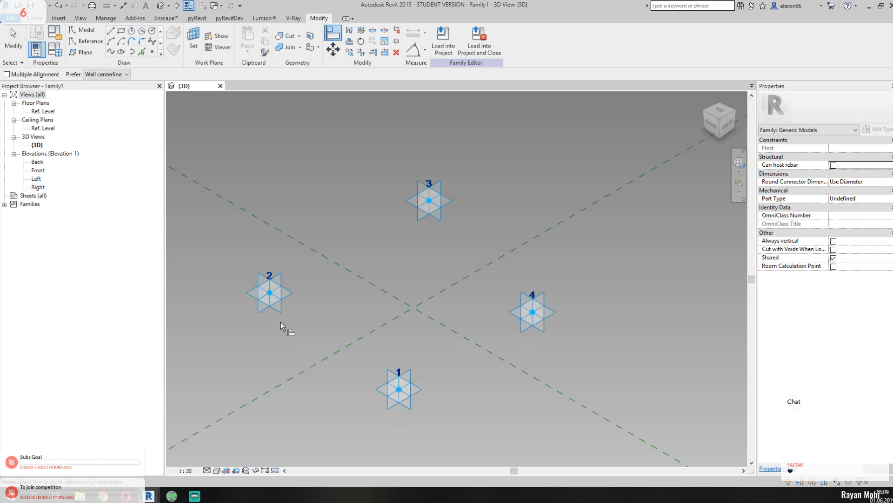
pyautogui.click(281, 319)
pyautogui.click(399, 391)
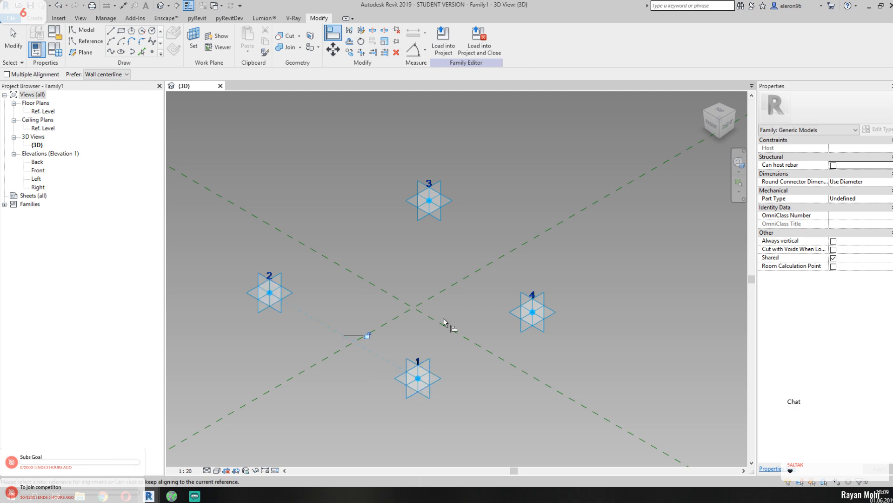
pyautogui.click(448, 224)
pyautogui.click(536, 327)
pyautogui.press('Escape')
pyautogui.press('Escape')
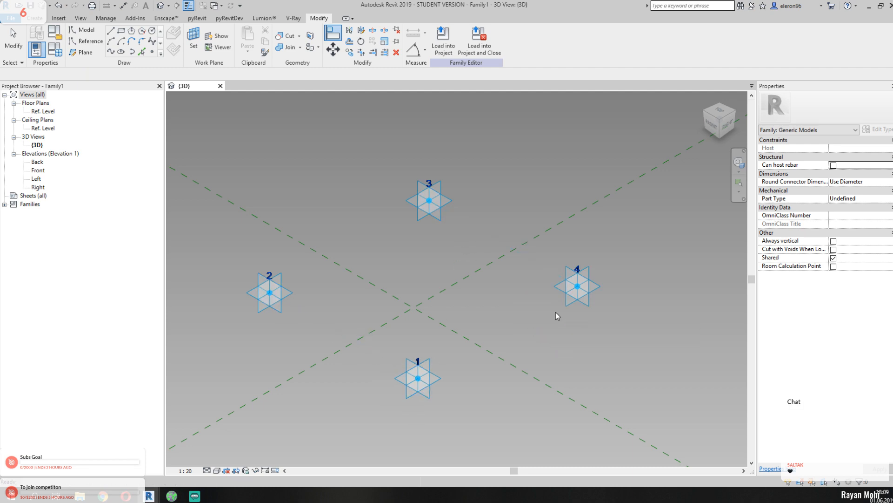
# - Draw Spline Through Points reference lines linking adaptive points 1, 2, 3 and 4 and back to 1 as a closed loop
pyautogui.keyDown('shift'); pyautogui.moveTo(445, 267); pyautogui.dragTo(498, 319, button='middle'); pyautogui.keyUp('shift')
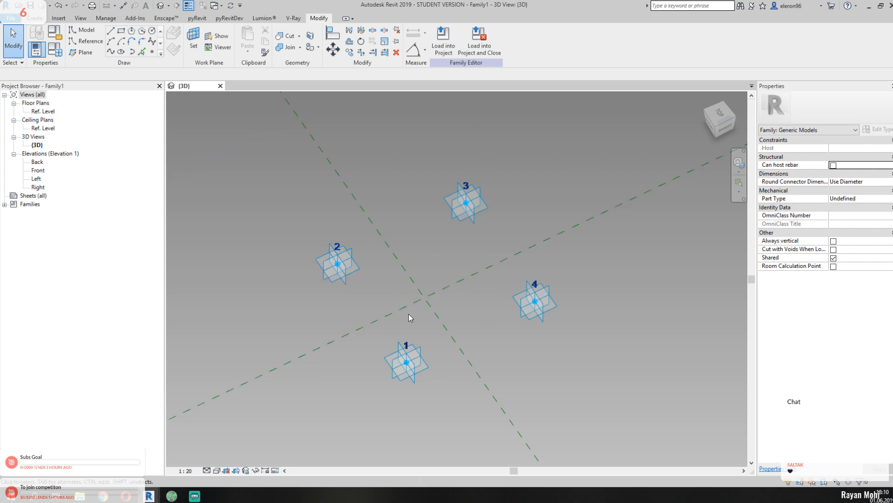
pyautogui.keyDown('shift'); pyautogui.moveTo(408, 314); pyautogui.dragTo(352, 218, button='middle'); pyautogui.keyUp('shift')
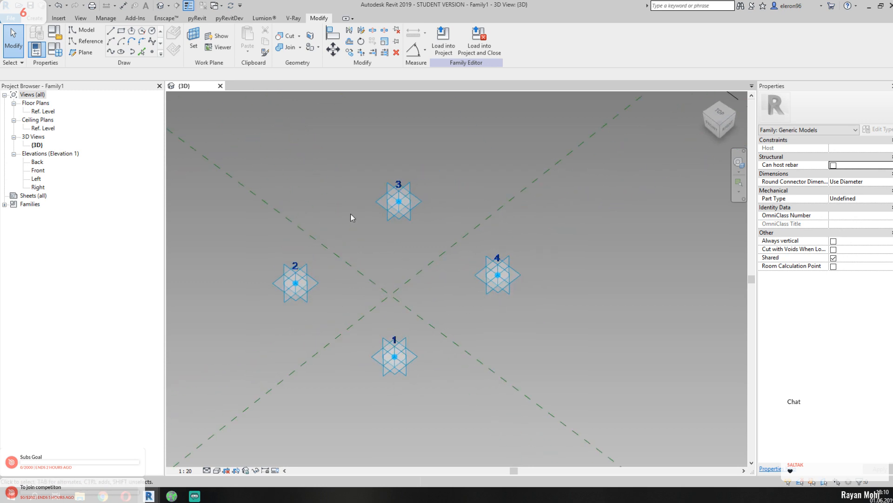
pyautogui.click(91, 45)
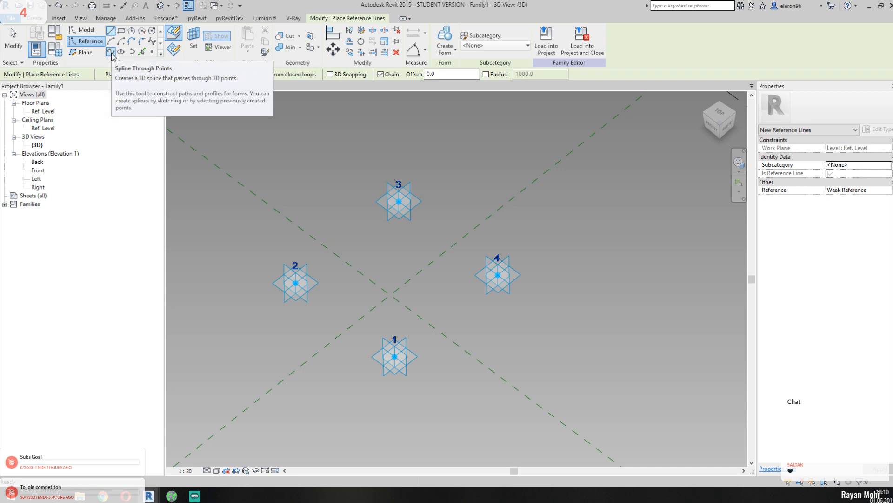
pyautogui.click(111, 52)
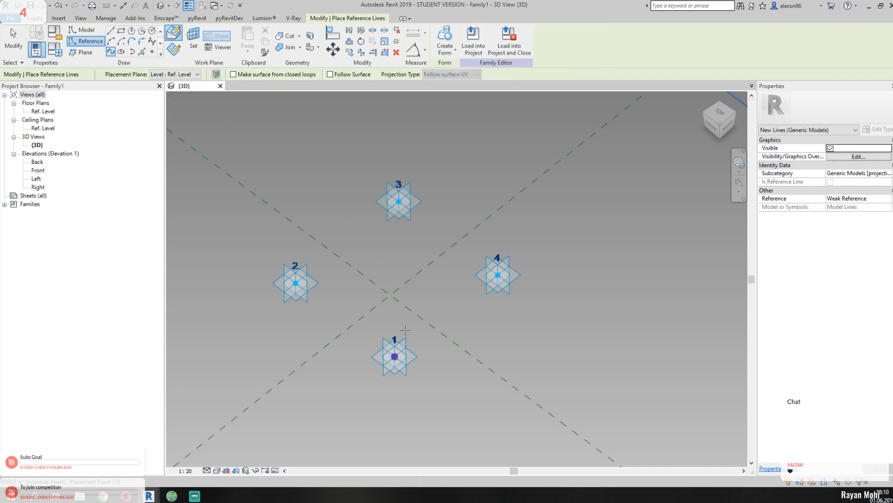
pyautogui.click(394, 356)
pyautogui.click(296, 283)
pyautogui.click(296, 283)
pyautogui.click(398, 202)
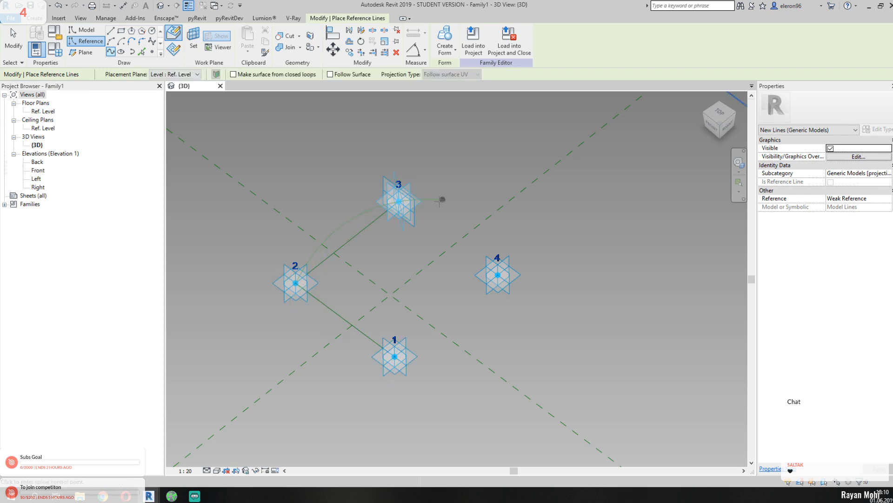
pyautogui.click(497, 275)
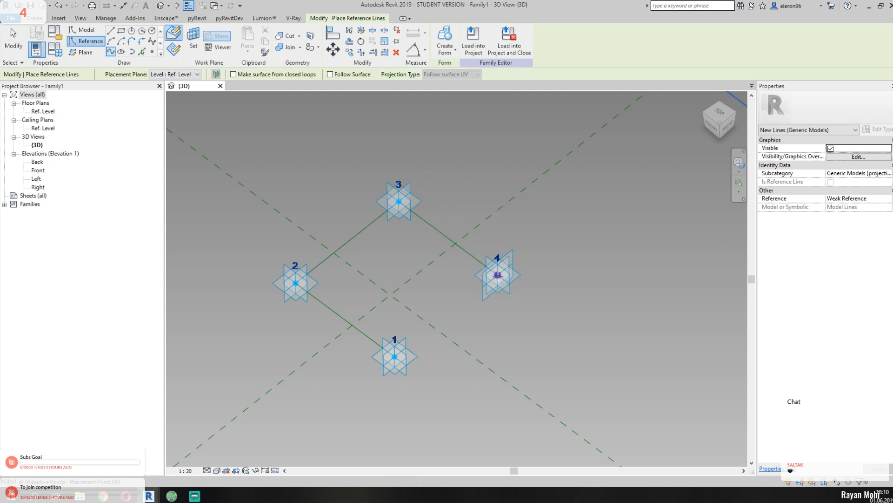
pyautogui.click(395, 357)
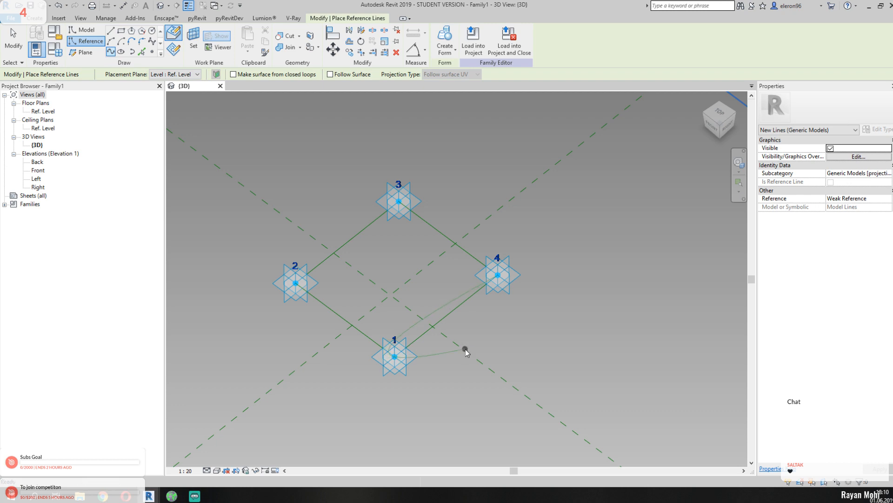
pyautogui.press('Escape')
pyautogui.press('Escape')
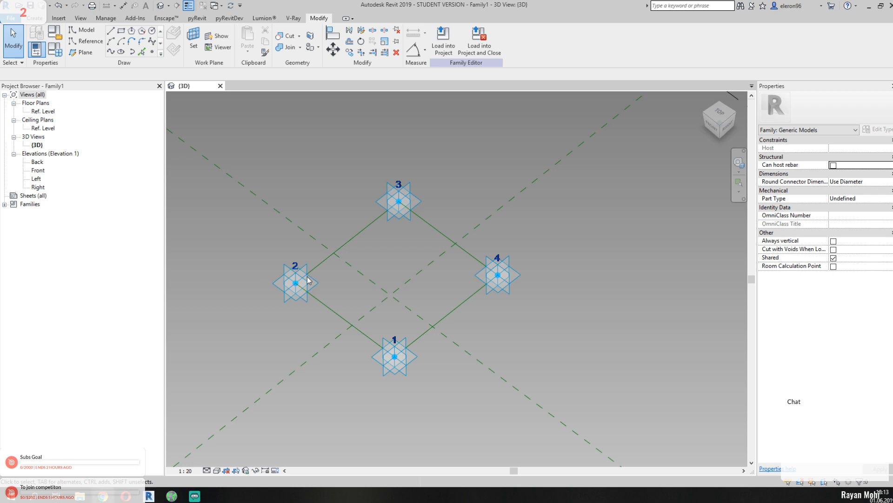
pyautogui.moveTo(526, 255); pyautogui.dragTo(554, 231, button='middle')
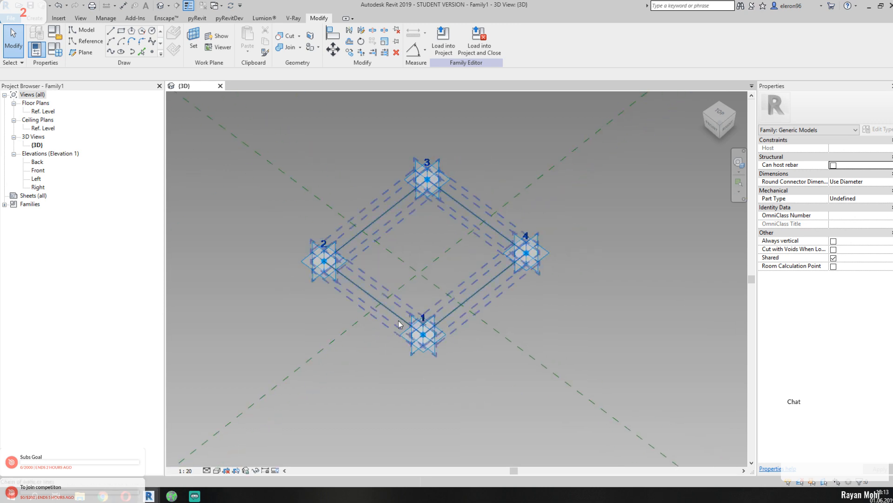
pyautogui.moveTo(504, 333); pyautogui.dragTo(369, 335, button='middle')
pyautogui.press('Tab')
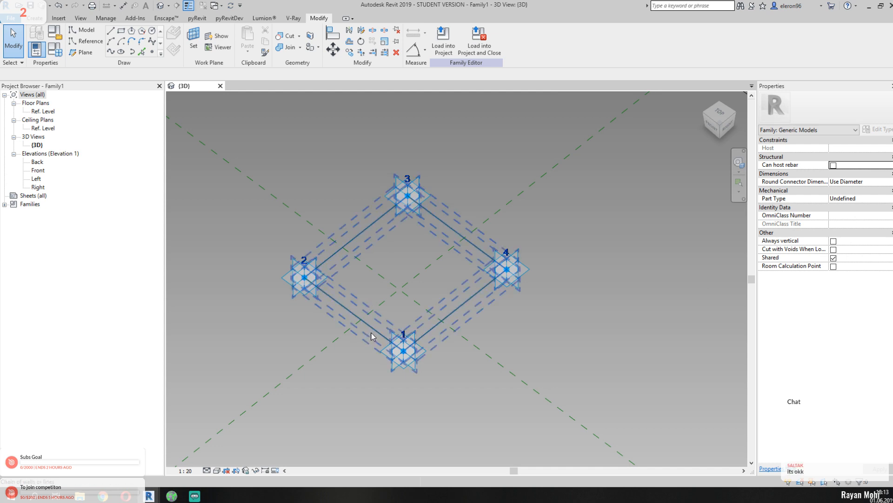
pyautogui.click(371, 336)
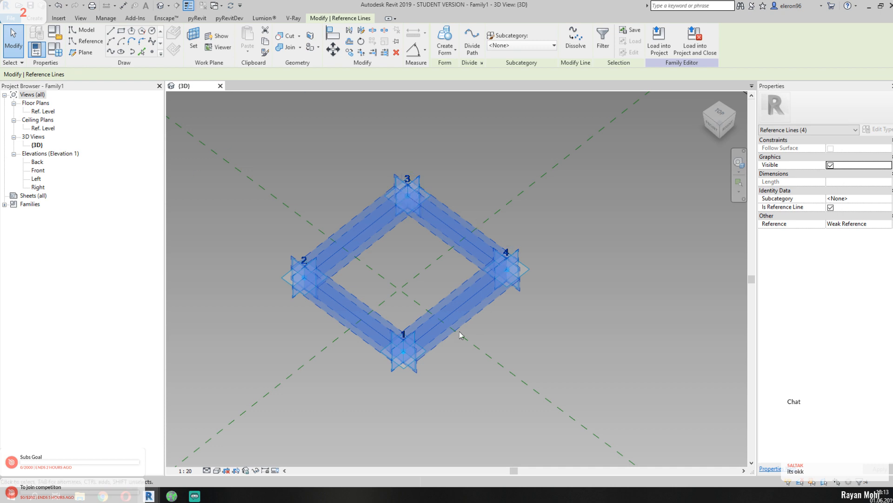
pyautogui.keyDown('shift'); pyautogui.moveTo(479, 324); pyautogui.dragTo(468, 258, button='middle'); pyautogui.keyUp('shift')
pyautogui.click(561, 301)
# - Add an aligned dimension between adaptive points 4 and 1, offset outside the loop
pyautogui.press('d')
pyautogui.press('i')
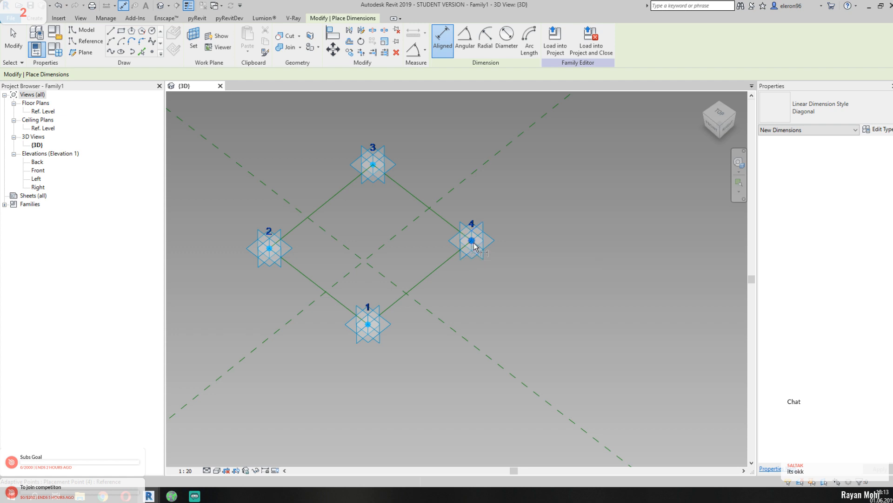
pyautogui.click(474, 247)
pyautogui.click(368, 325)
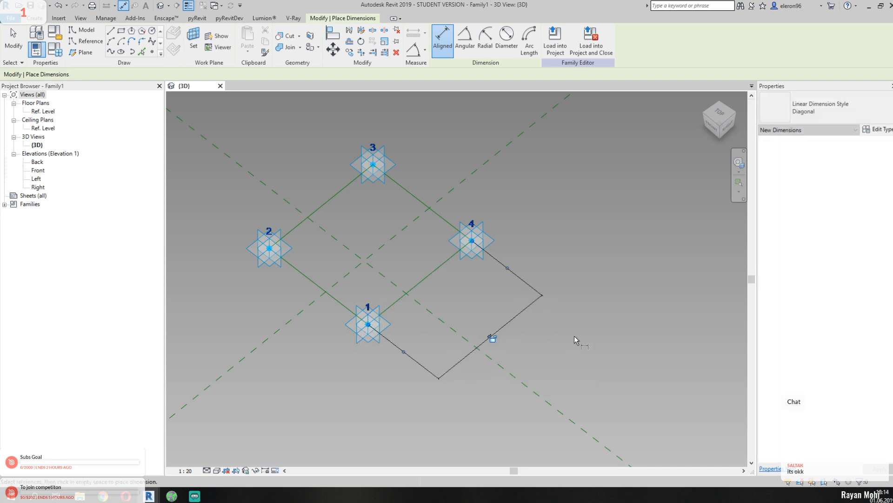
# - Set the 3D view's scale to 1:50 to enlarge the text of the dimension between adaptive points 4 and 1
pyautogui.scroll(2, 517, 319)
pyautogui.press('Escape')
pyautogui.press('Escape')
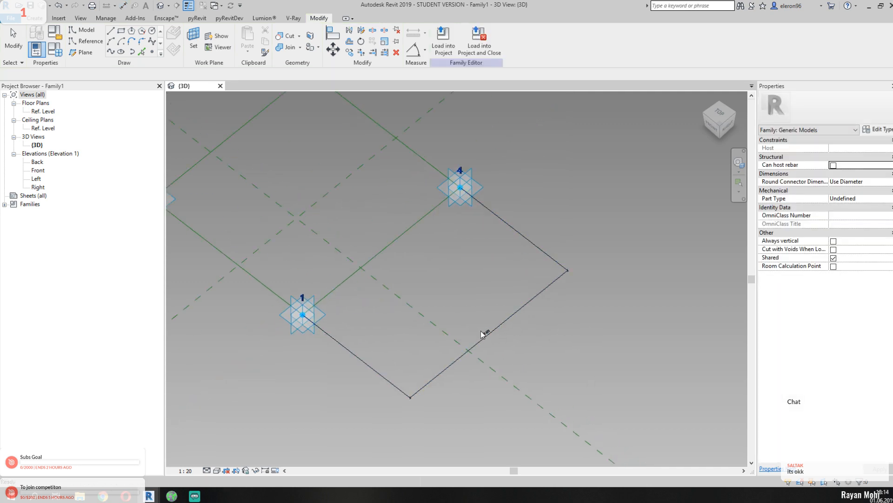
pyautogui.scroll(5, 481, 331)
pyautogui.scroll(-5, 492, 325)
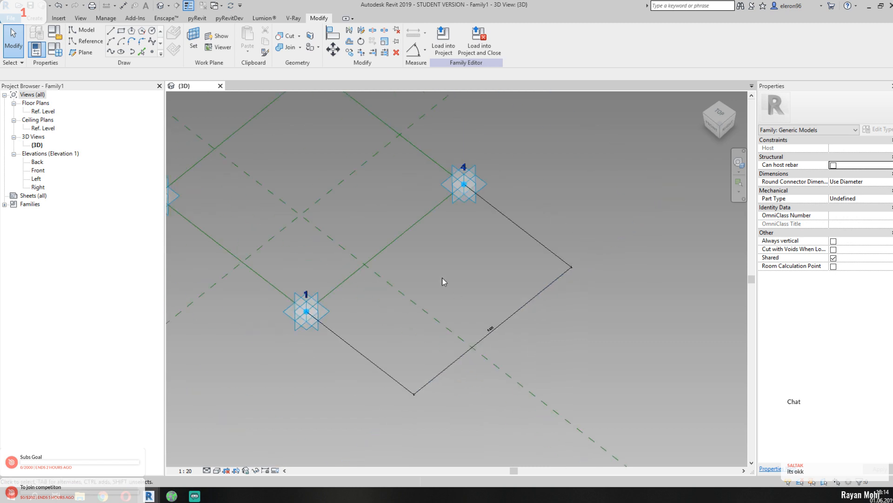
pyautogui.moveTo(442, 277); pyautogui.dragTo(461, 315, button='middle')
pyautogui.scroll(1, 496, 347)
pyautogui.click(185, 470)
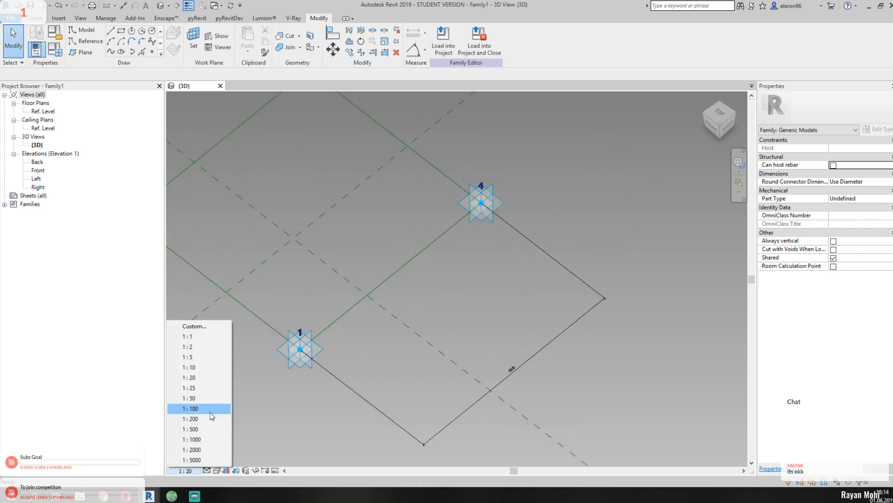
pyautogui.click(193, 406)
pyautogui.moveTo(458, 354); pyautogui.dragTo(471, 331, button='middle')
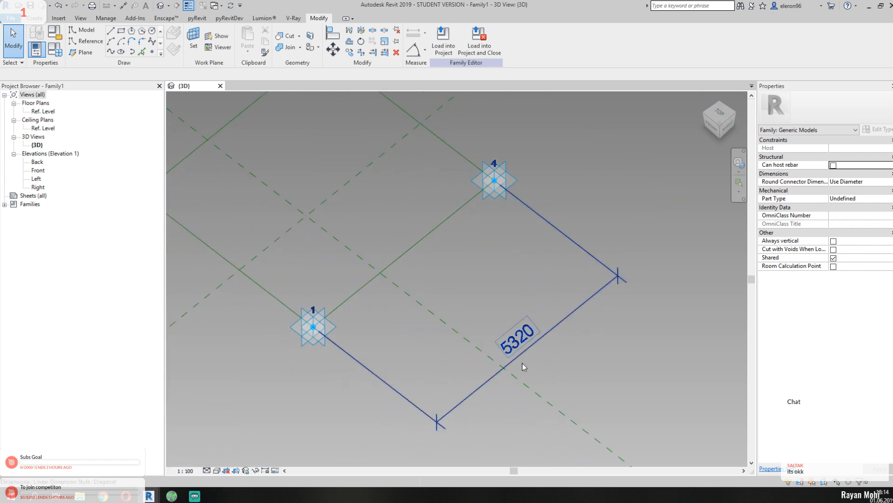
pyautogui.click(189, 470)
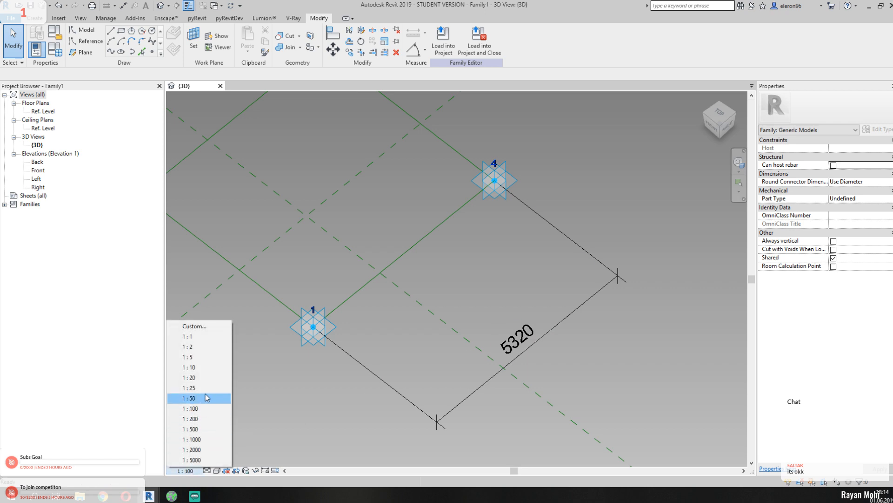
pyautogui.click(207, 398)
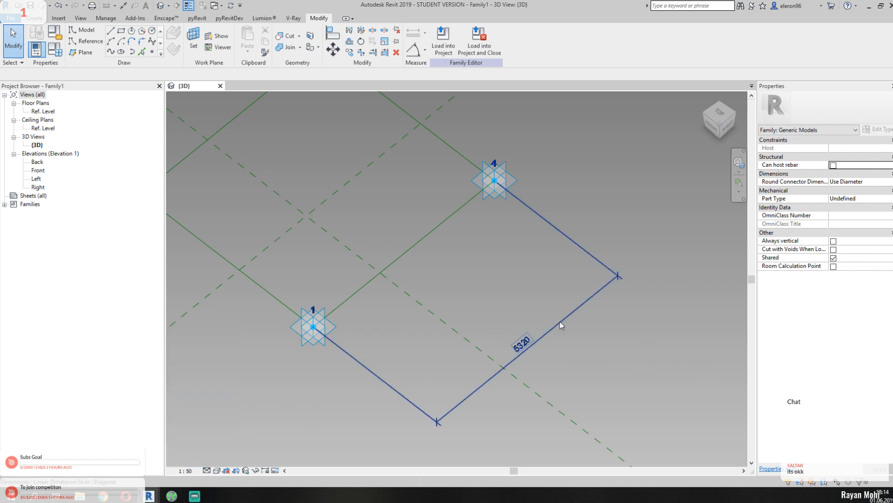
# - Label the dimension between adaptive points 4 and 1 with a new instance family parameter named Lenght, grouped under Dimensions
pyautogui.moveTo(564, 334); pyautogui.dragTo(516, 304, button='middle')
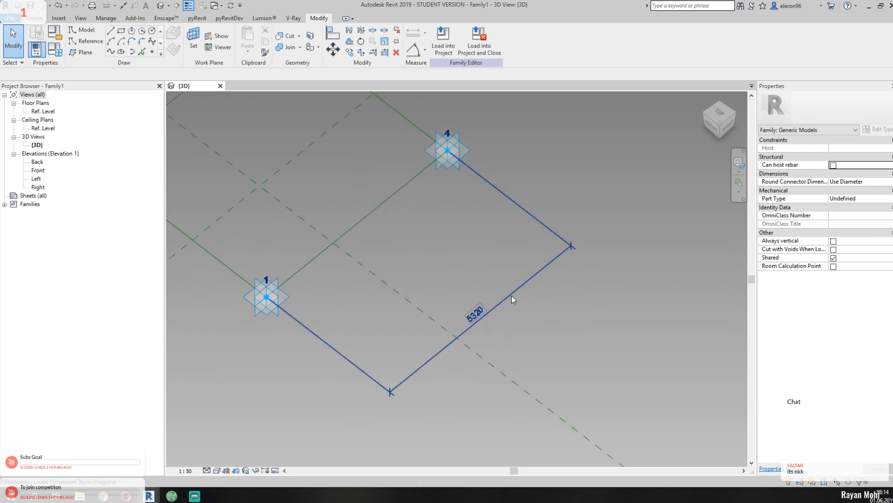
pyautogui.click(507, 295)
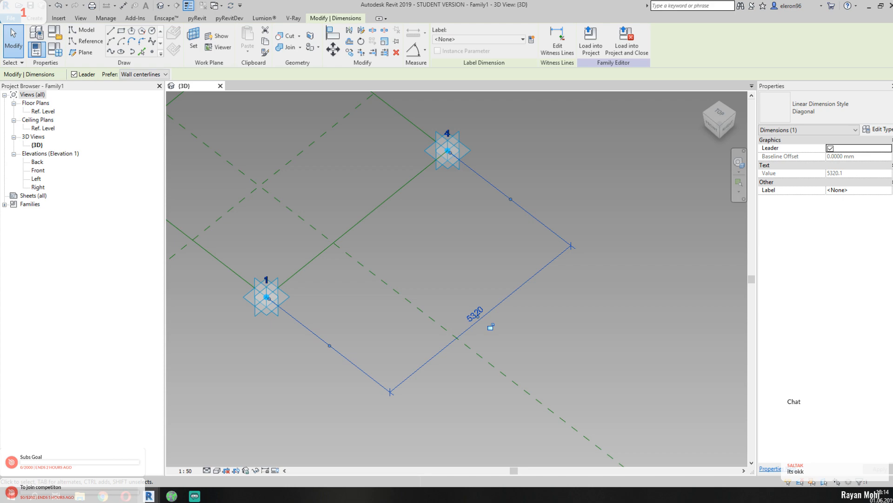
pyautogui.press('super+d')
pyautogui.press('super+d')
pyautogui.click(566, 314)
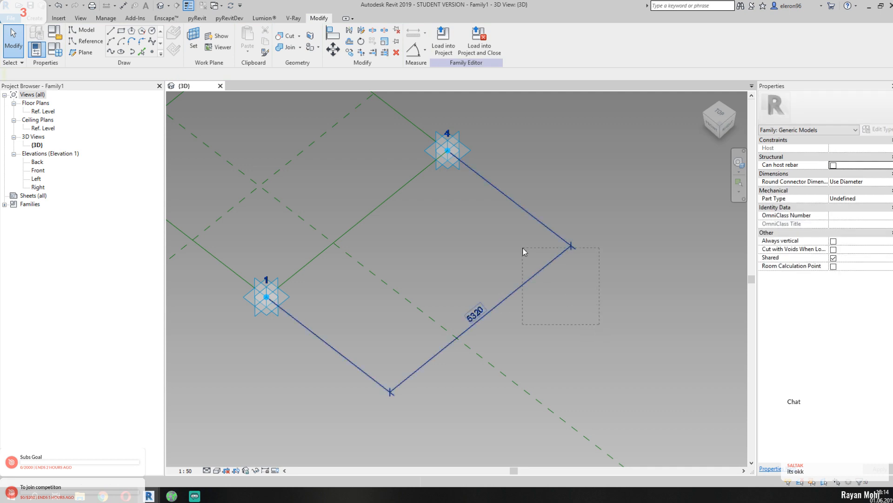
pyautogui.click(531, 39)
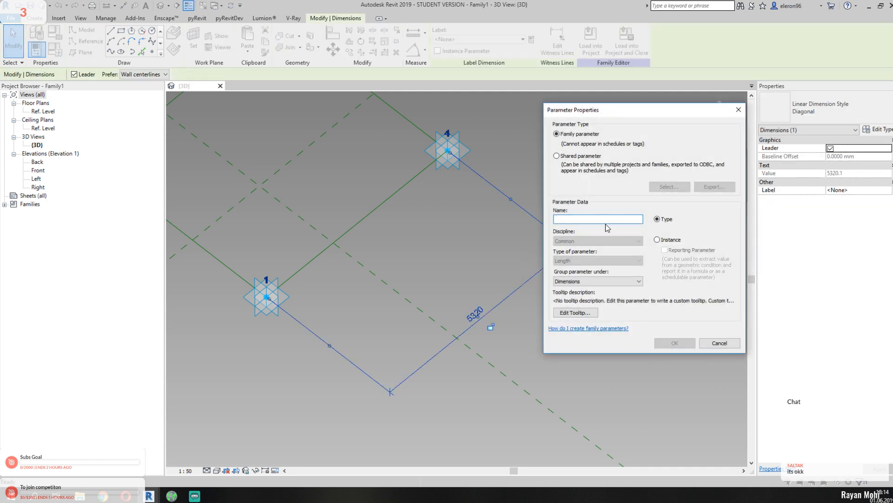
pyautogui.write('Lenght')
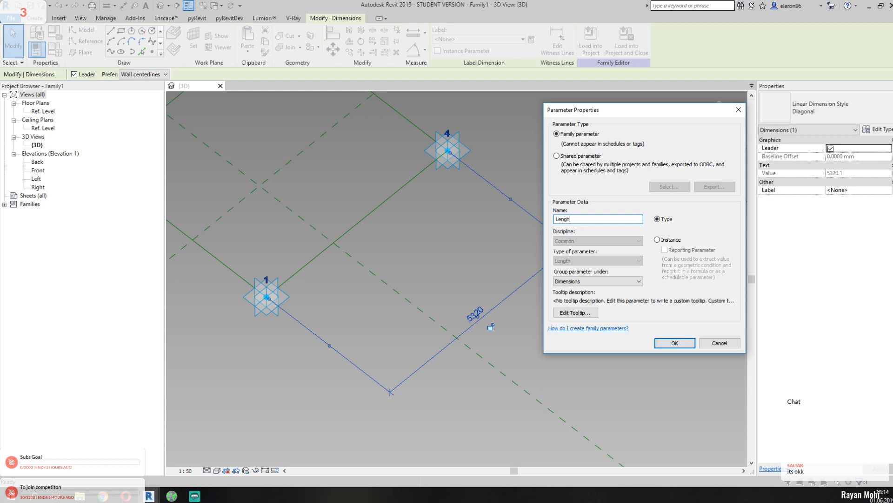
pyautogui.click(672, 241)
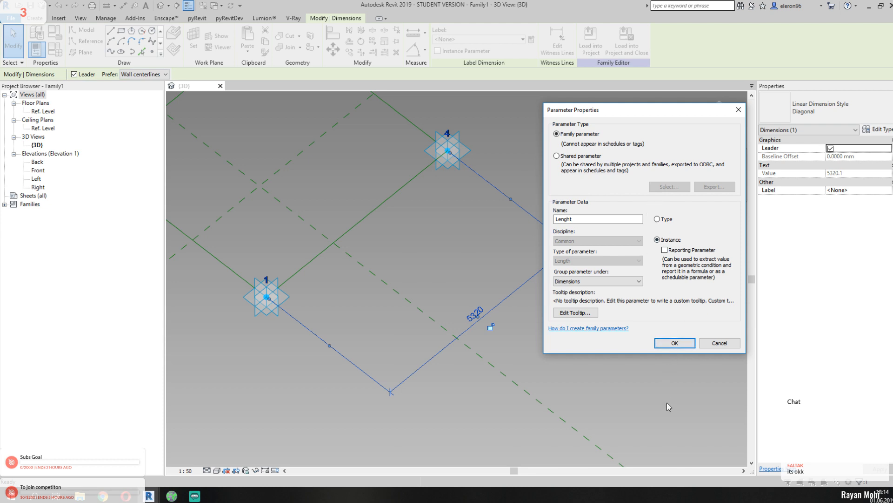
pyautogui.click(675, 342)
pyautogui.click(580, 334)
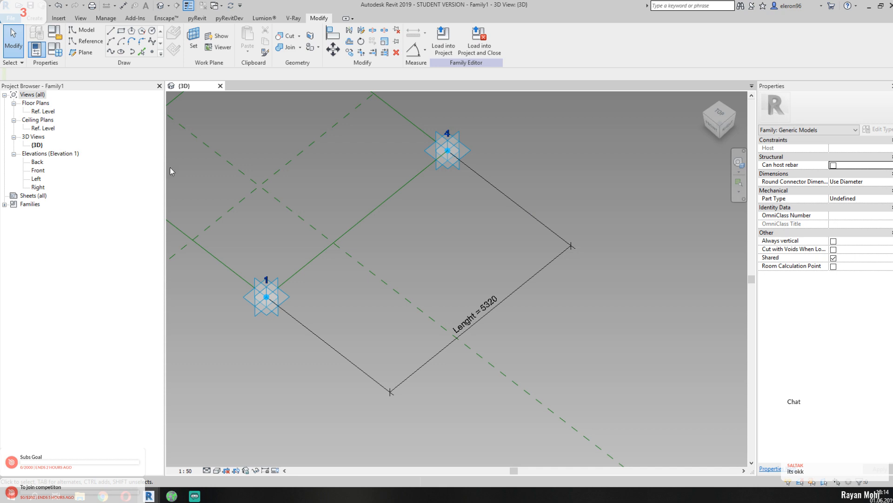
# - Place one hosted reference point near the middle of reference line 1-4 and another near the middle of line 2-3
pyautogui.moveTo(390, 239); pyautogui.dragTo(507, 298, button='middle')
pyautogui.moveTo(459, 277); pyautogui.dragTo(439, 267, button='middle')
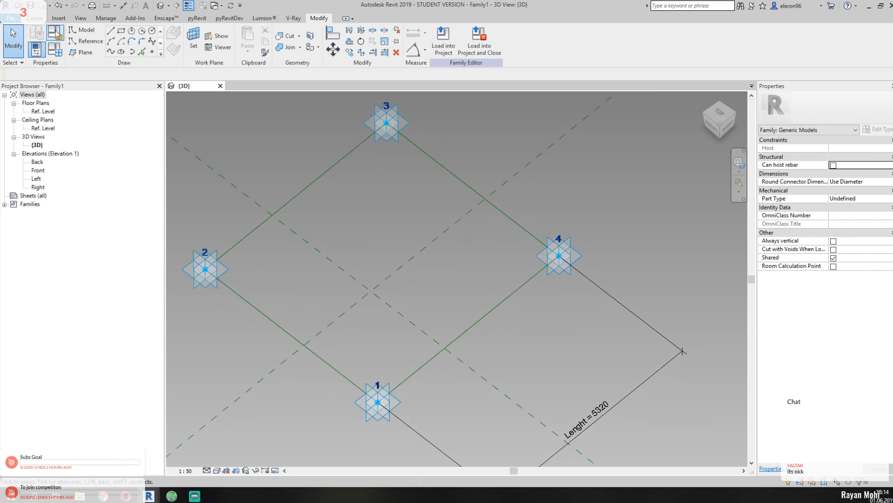
pyautogui.click(73, 42)
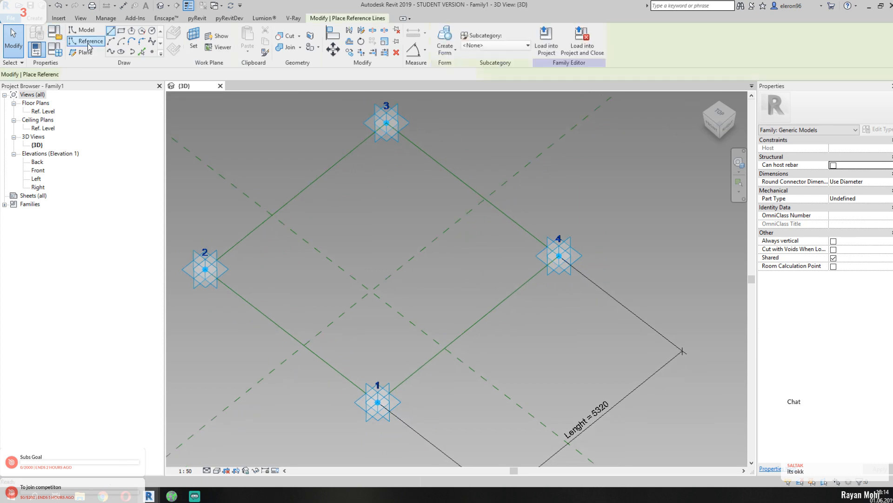
pyautogui.click(152, 52)
pyautogui.click(451, 342)
pyautogui.click(284, 206)
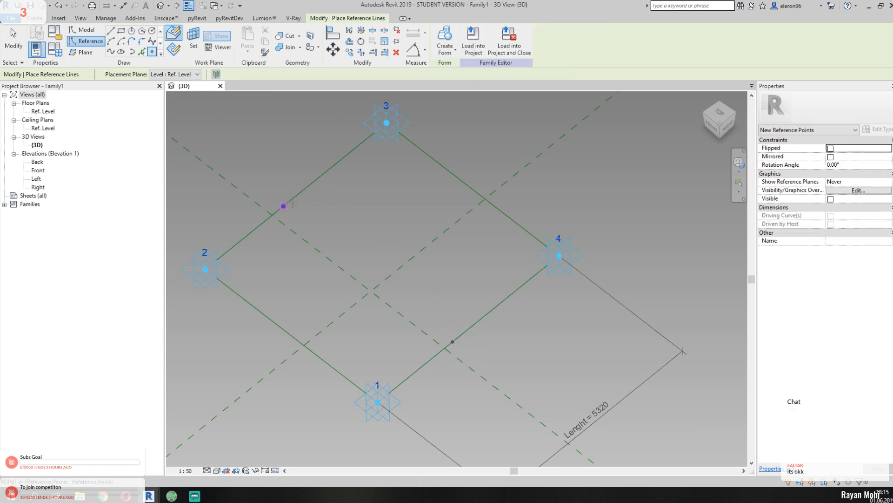
pyautogui.press('Escape')
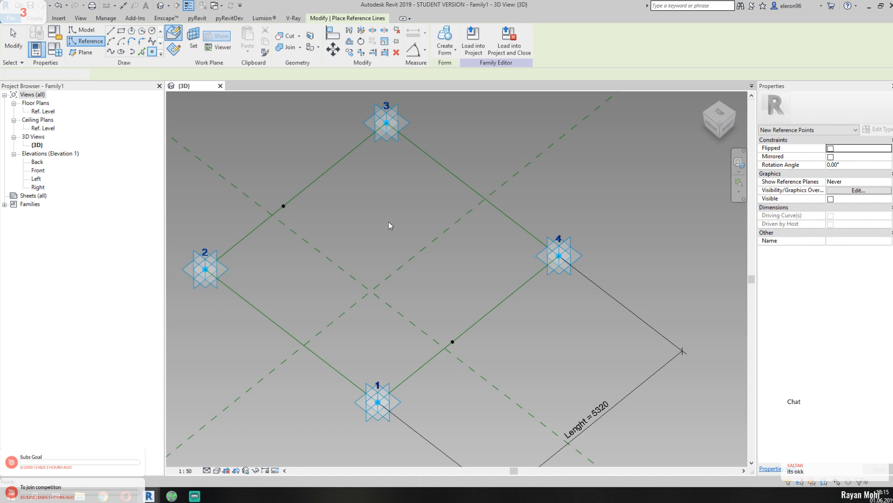
pyautogui.moveTo(582, 235); pyautogui.dragTo(524, 227, button='middle')
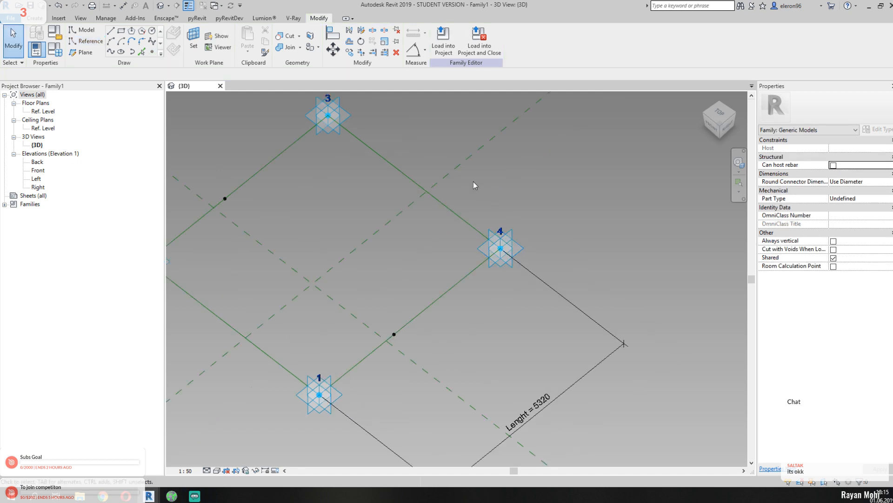
pyautogui.moveTo(473, 181); pyautogui.dragTo(456, 190, button='middle')
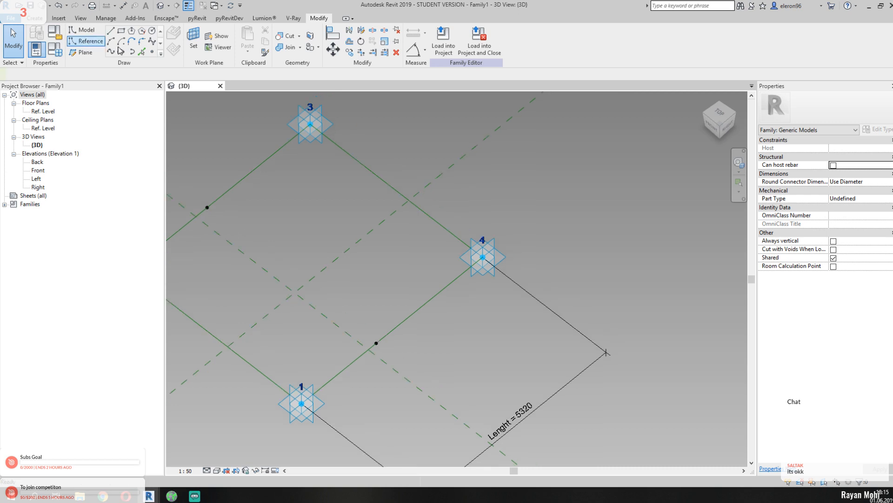
pyautogui.click(89, 41)
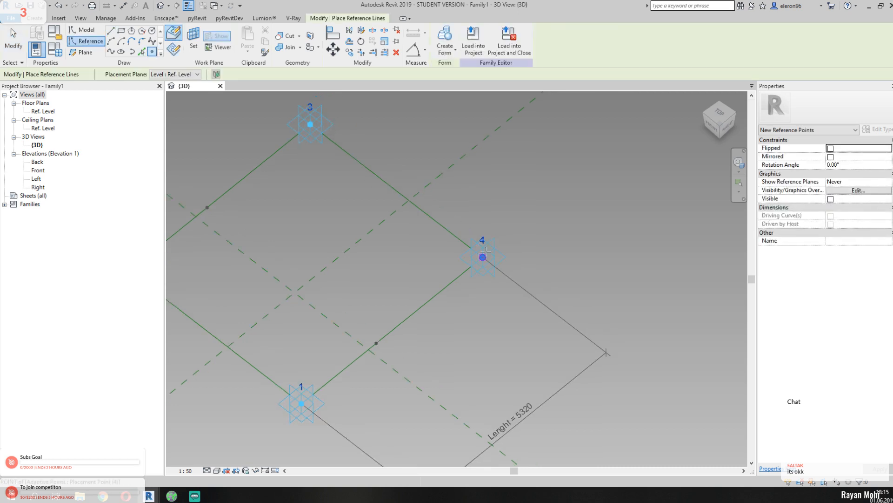
pyautogui.press('Escape')
pyautogui.press('Escape')
# - Draw a Spline Through Points from adaptive point 4 to the reference point on line 1-4, and make it a reference line
pyautogui.moveTo(358, 407); pyautogui.dragTo(518, 244)
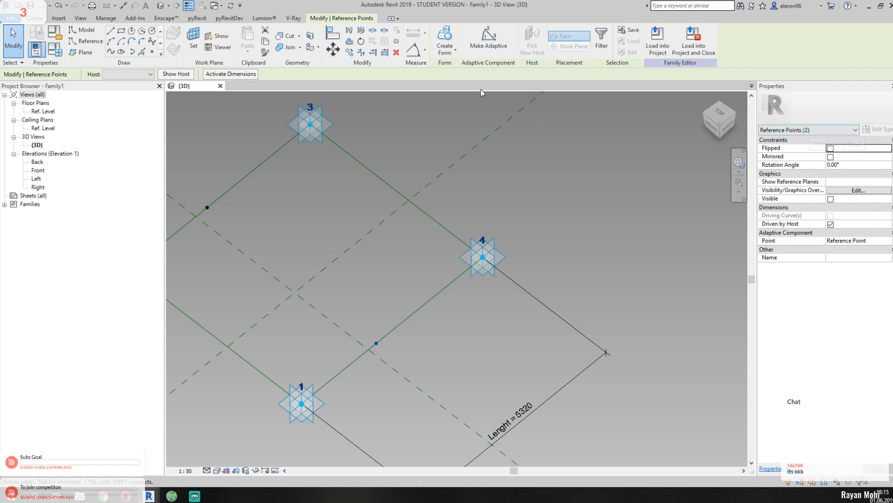
pyautogui.click(110, 53)
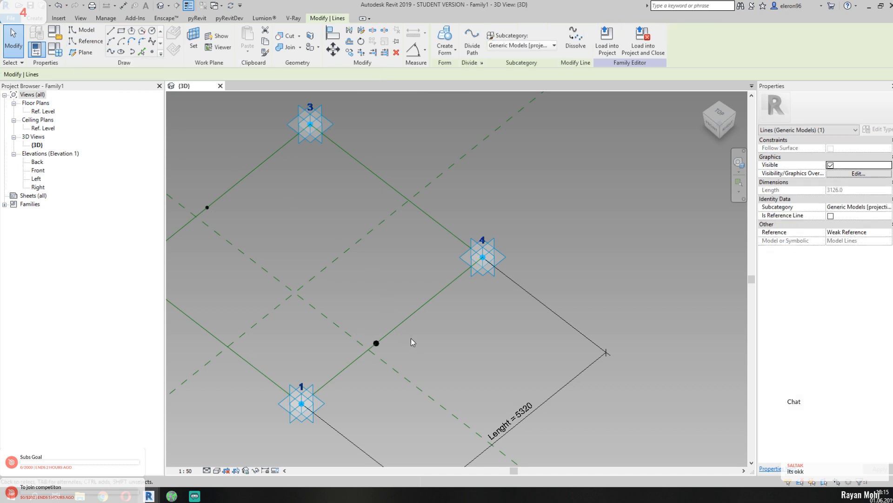
pyautogui.click(414, 323)
pyautogui.click(414, 314)
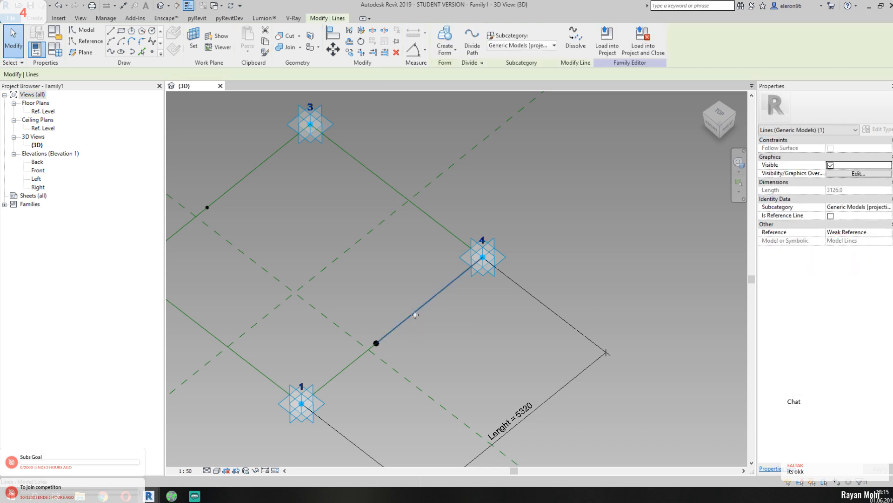
pyautogui.click(455, 329)
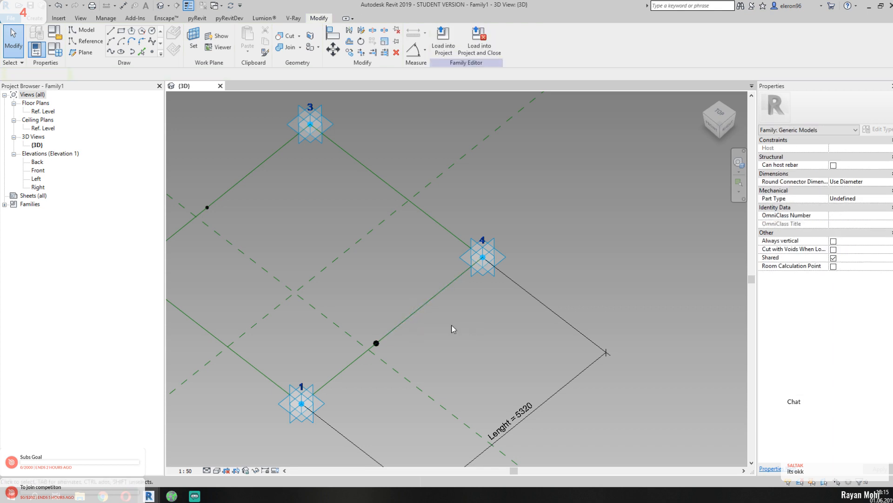
pyautogui.click(414, 312)
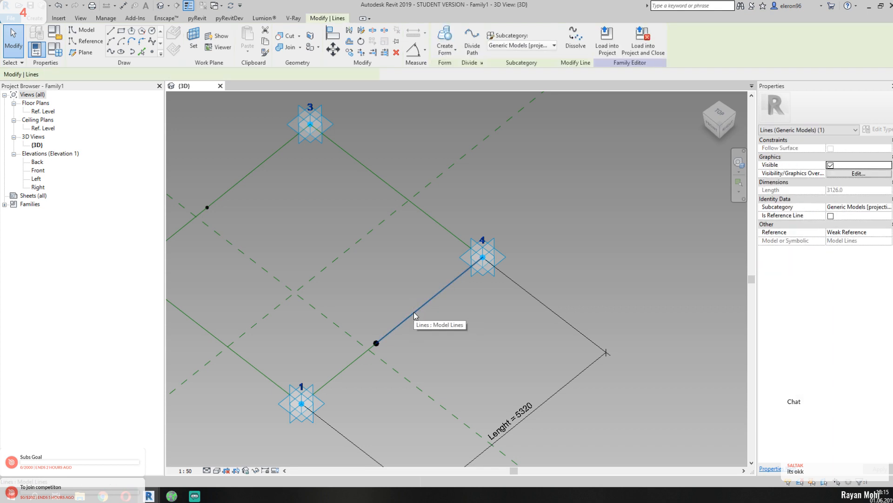
pyautogui.click(831, 217)
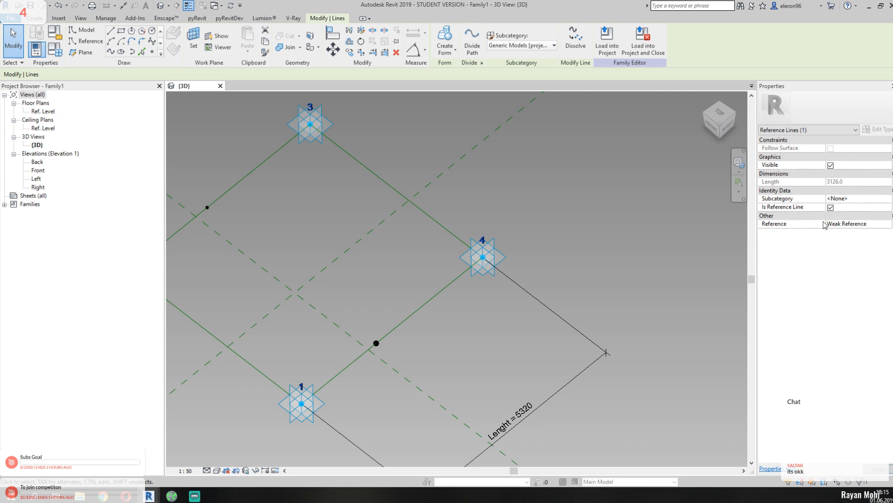
pyautogui.click(632, 265)
# - Draw a Spline Through Points from adaptive point 3 to the reference point on line 2-3, and make it a reference line
pyautogui.moveTo(313, 236); pyautogui.dragTo(413, 311, button='middle')
pyautogui.moveTo(263, 190); pyautogui.dragTo(437, 293)
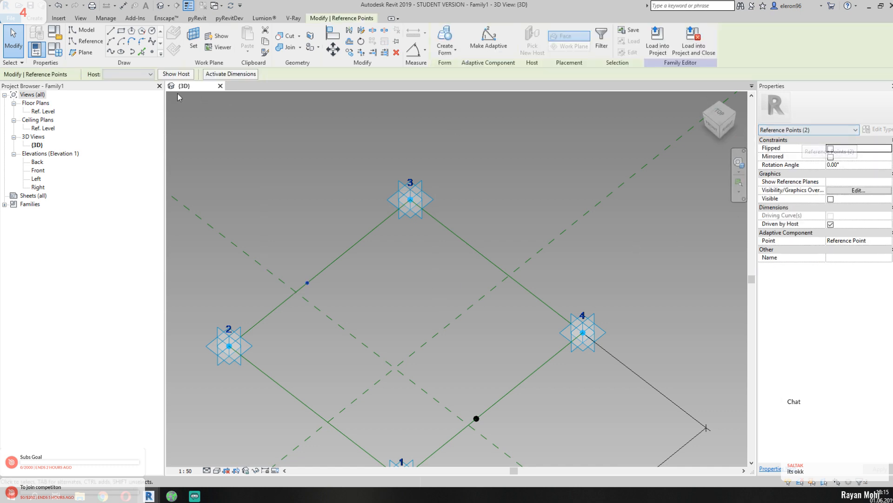
pyautogui.click(110, 51)
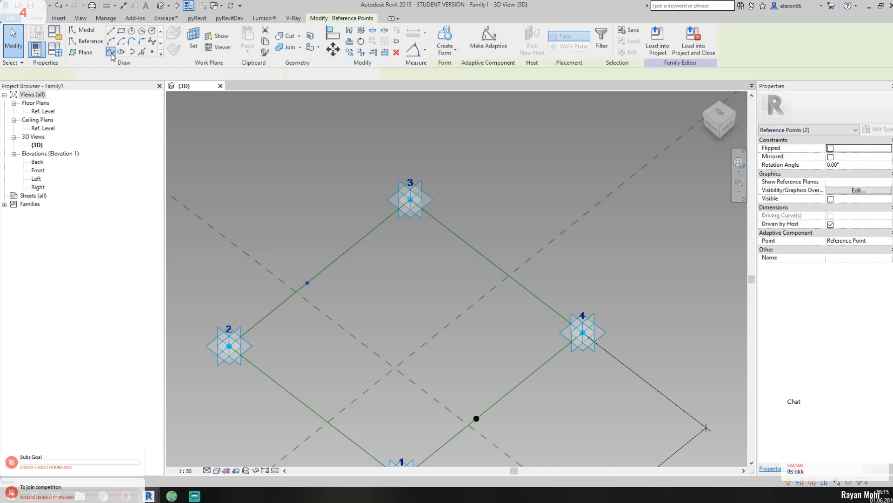
pyautogui.click(358, 241)
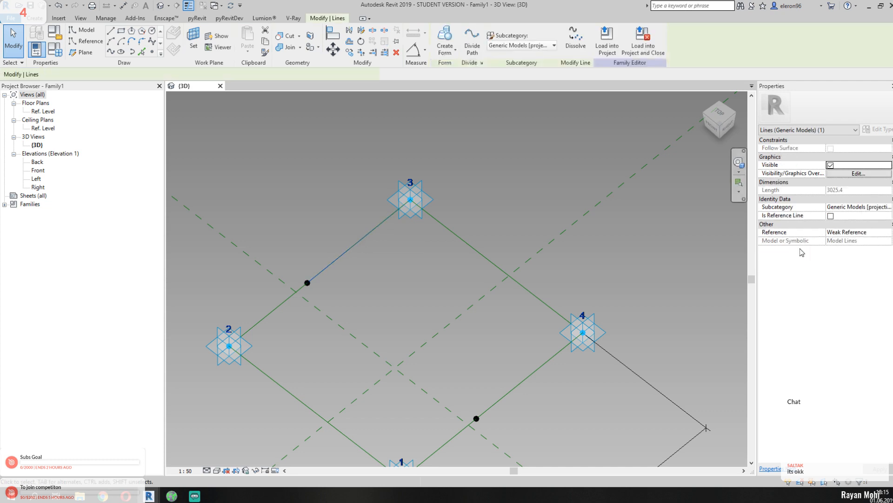
pyautogui.click(831, 217)
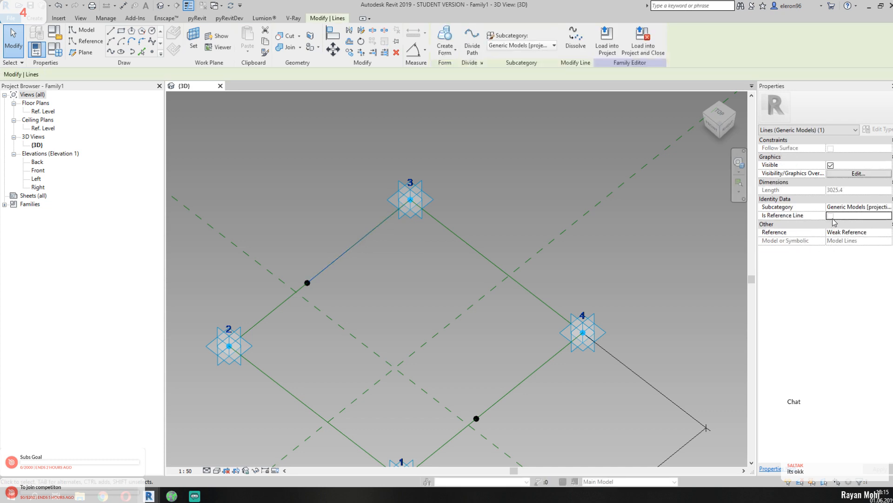
pyautogui.click(570, 221)
# - Place a reference point midway along each new reference line, between point 4 and its hosted point and between point 3 and its hosted point
pyautogui.moveTo(589, 291); pyautogui.dragTo(470, 235, button='middle')
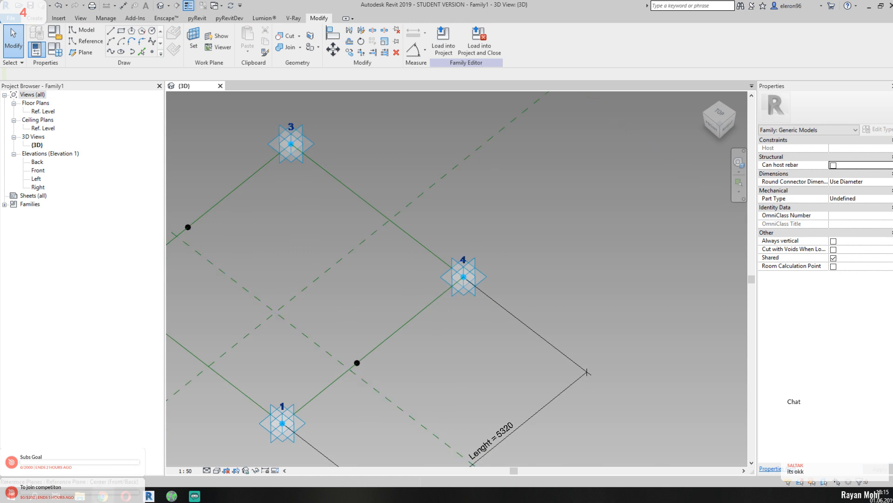
pyautogui.moveTo(456, 370); pyautogui.dragTo(503, 361, button='middle')
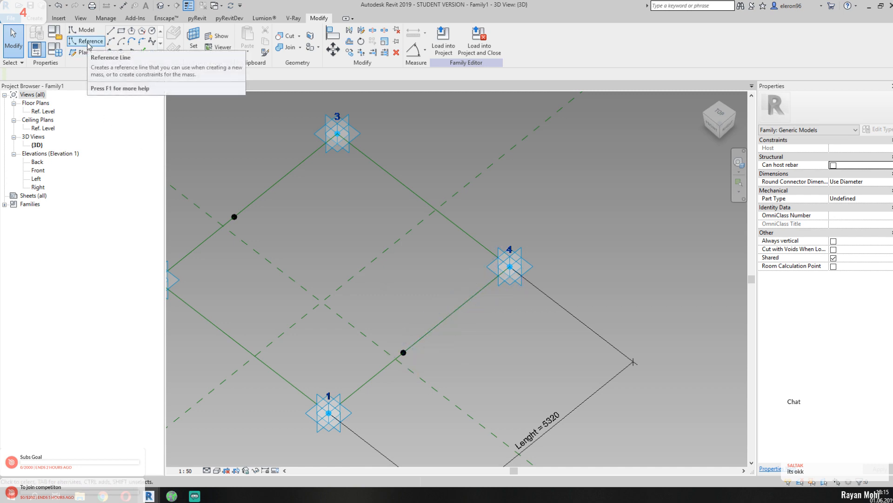
pyautogui.click(88, 43)
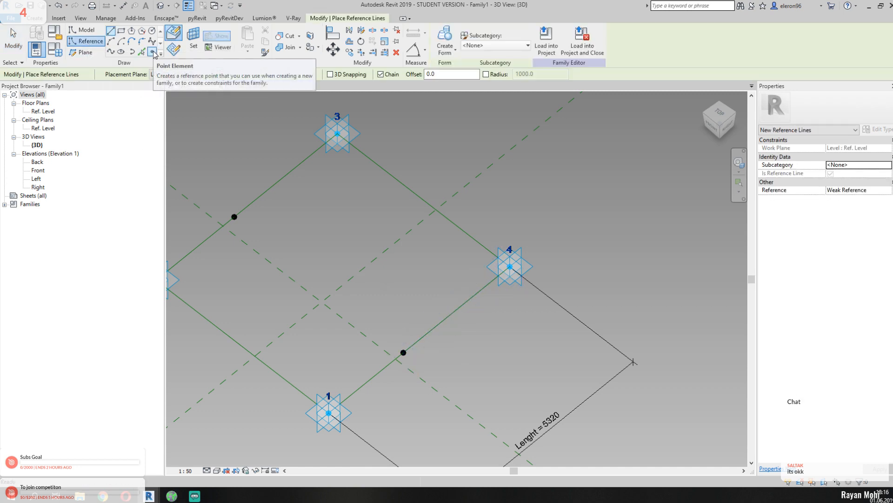
pyautogui.click(152, 52)
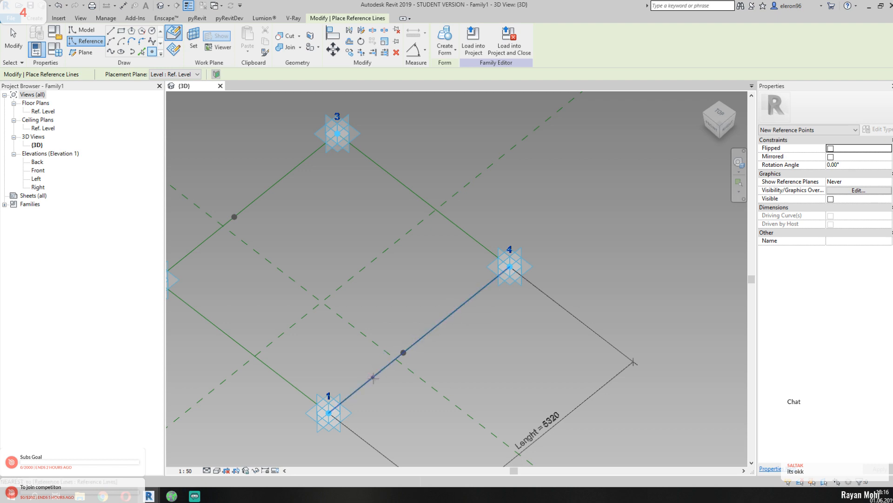
pyautogui.click(457, 310)
pyautogui.click(286, 175)
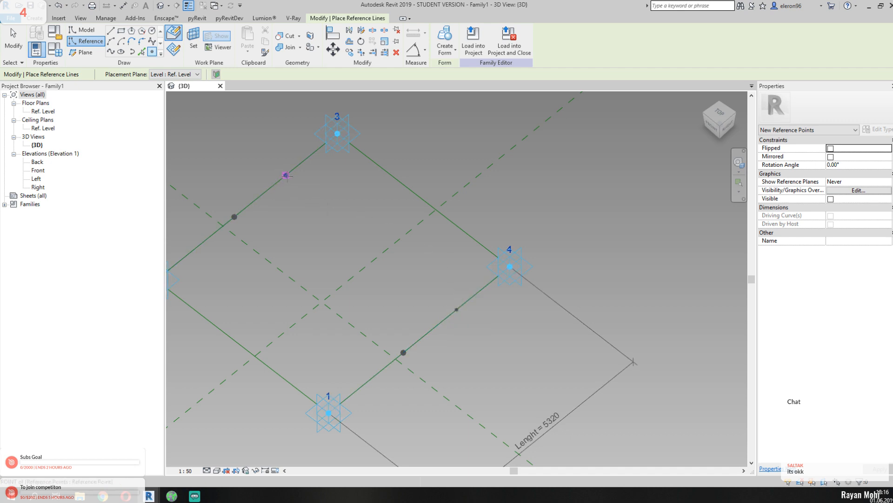
# - Set Show Reference Planes to Always for the reference point midway between adaptive point 4 and the hosted point on line 1-4
pyautogui.press('Escape')
pyautogui.press('Escape')
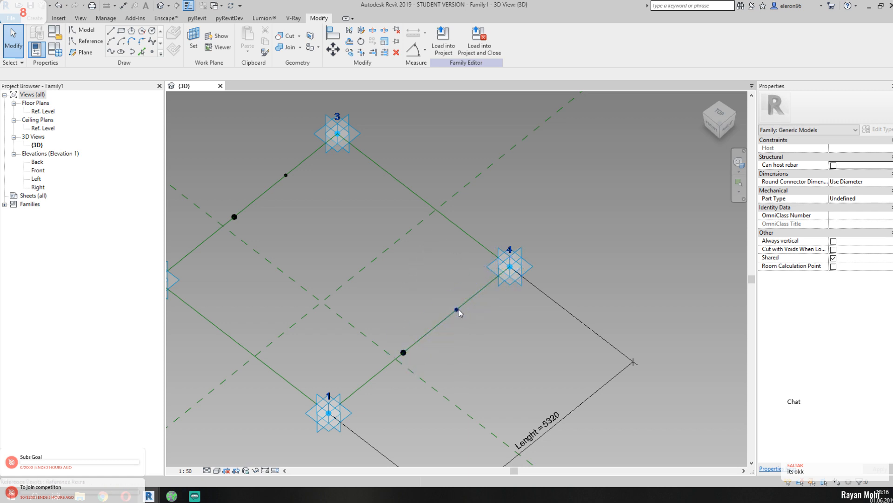
pyautogui.moveTo(439, 273); pyautogui.dragTo(476, 321)
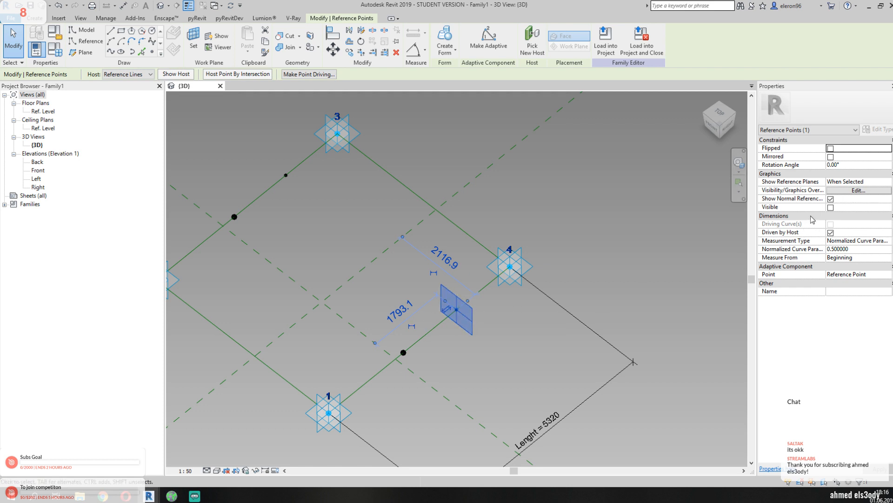
pyautogui.click(887, 182)
pyautogui.click(887, 182)
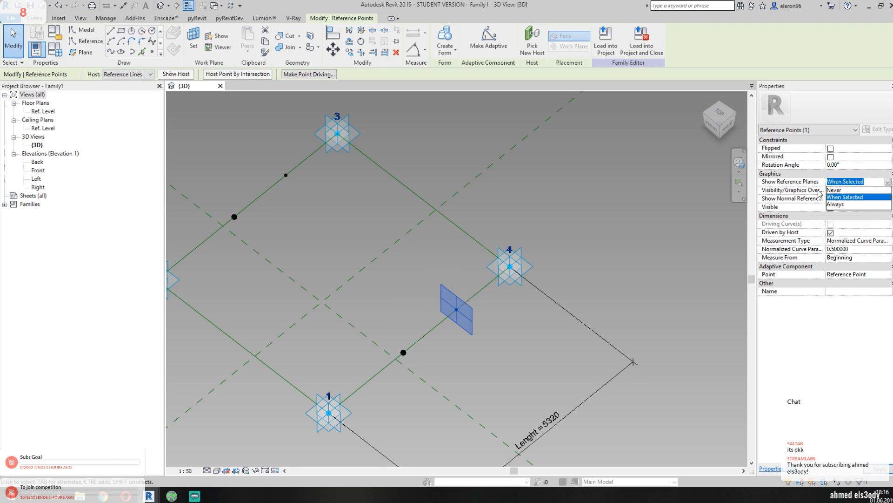
pyautogui.click(846, 206)
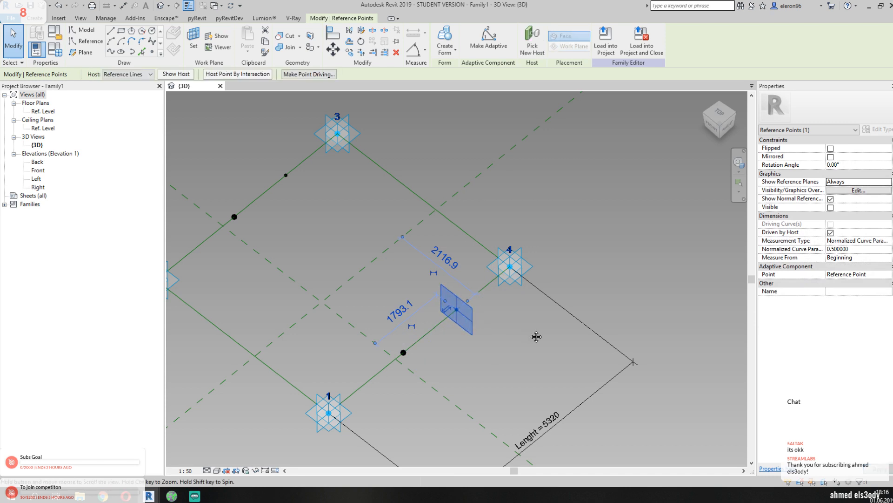
pyautogui.moveTo(472, 313); pyautogui.dragTo(513, 296, button='middle')
pyautogui.scroll(3, 513, 296)
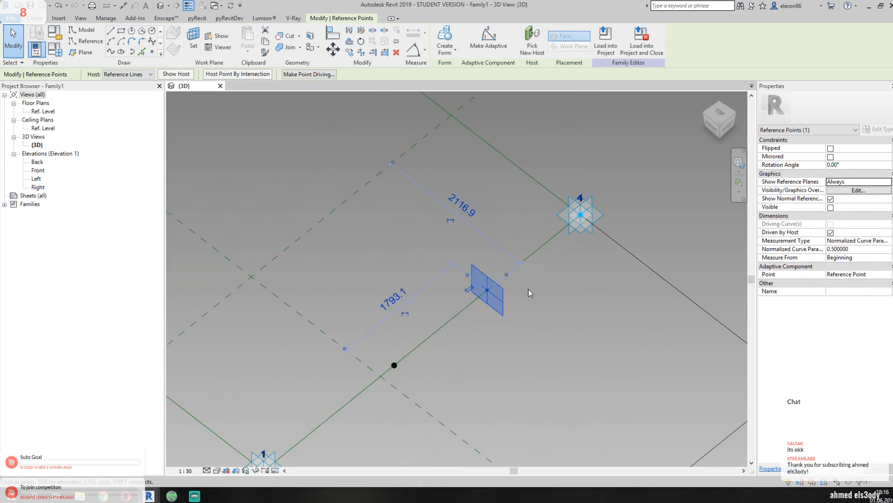
# - Try switching the reference point's Visible setting on, and turn it back off
pyautogui.click(833, 207)
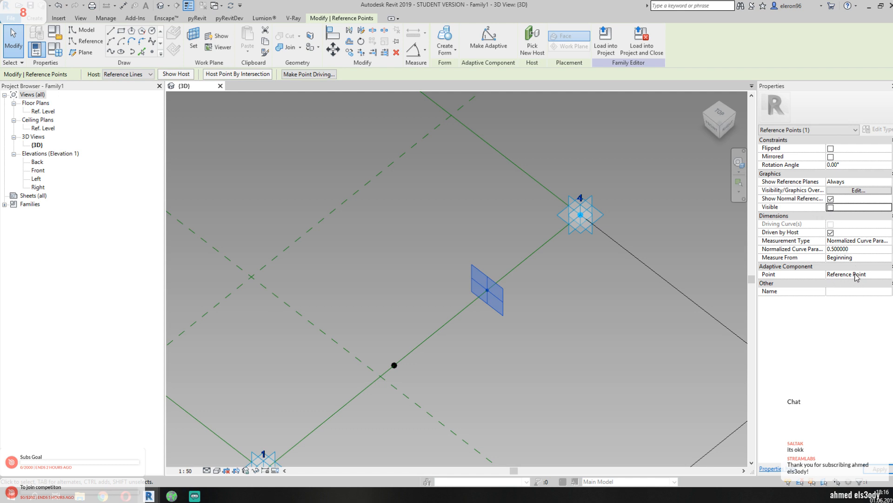
pyautogui.click(890, 275)
pyautogui.click(889, 278)
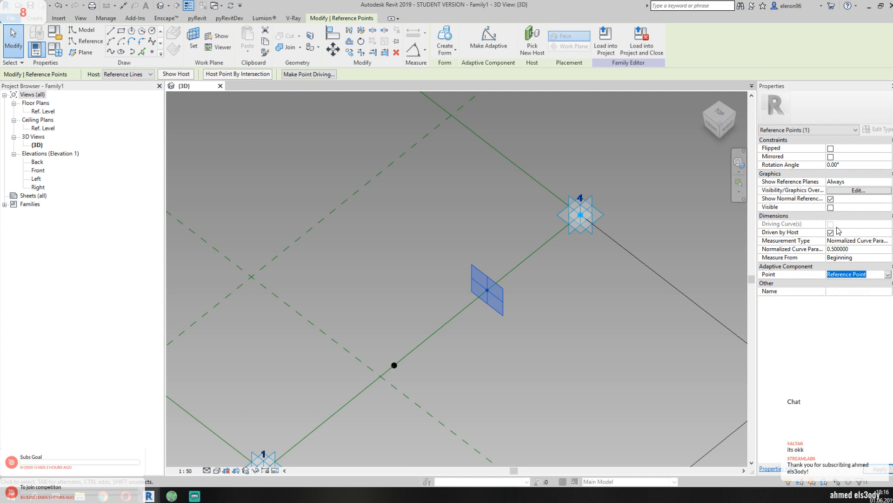
pyautogui.click(831, 207)
pyautogui.moveTo(551, 277); pyautogui.dragTo(571, 283, button='middle')
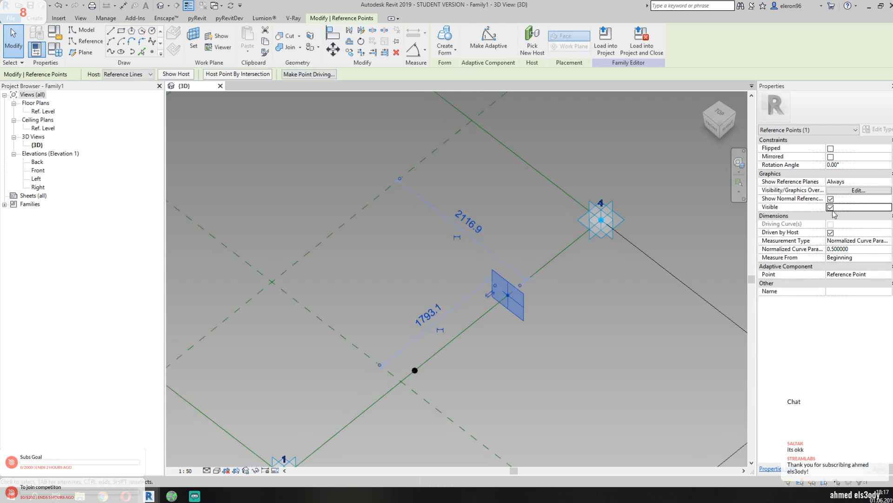
pyautogui.click(831, 207)
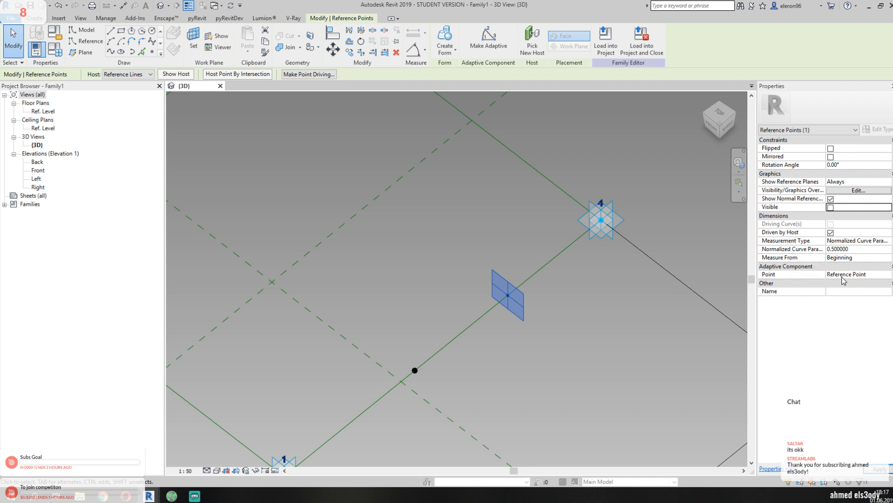
pyautogui.scroll(-3, 611, 345)
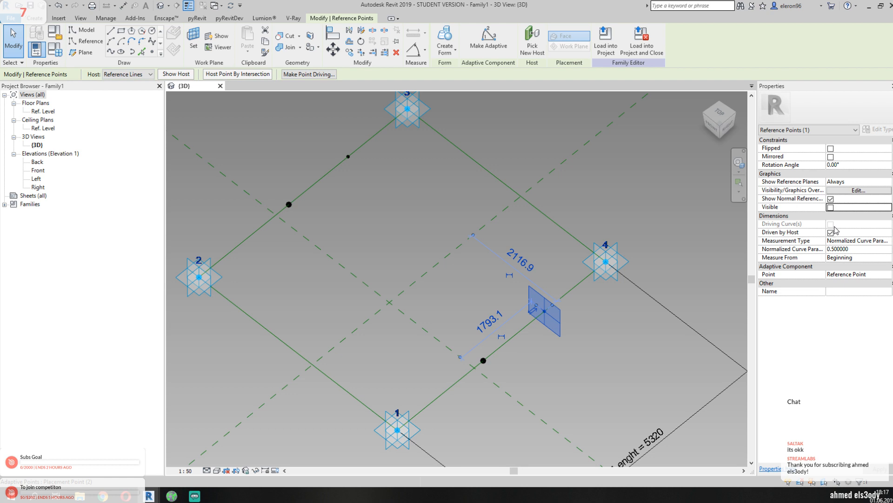
# - Turn off the normal-reference-plane-only display for the reference point near adaptive point 4, and deselect it
pyautogui.click(831, 199)
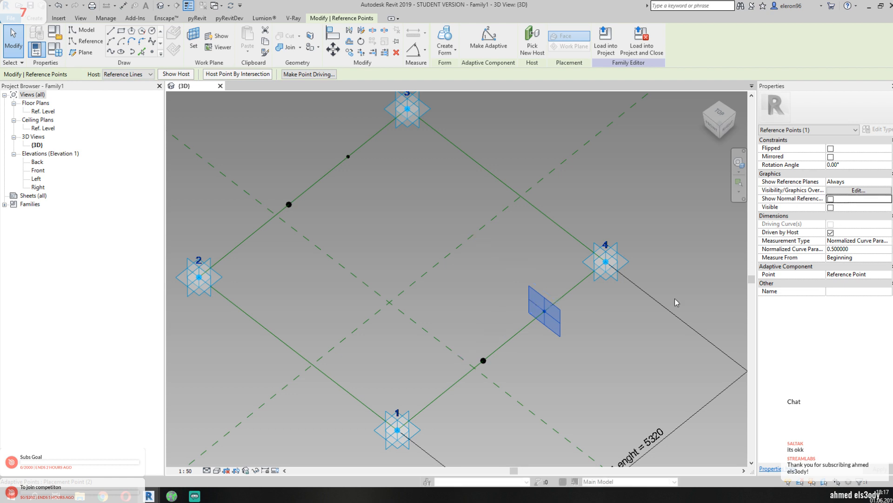
pyautogui.click(605, 348)
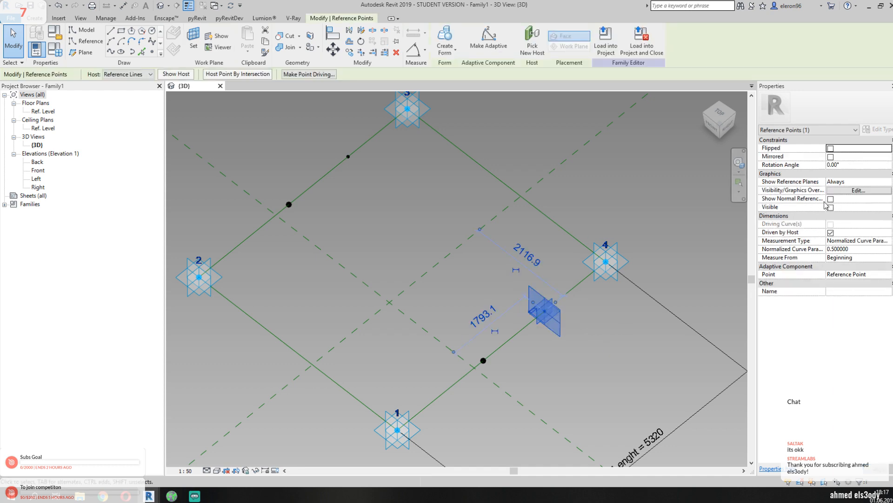
pyautogui.click(624, 331)
pyautogui.scroll(4, 528, 314)
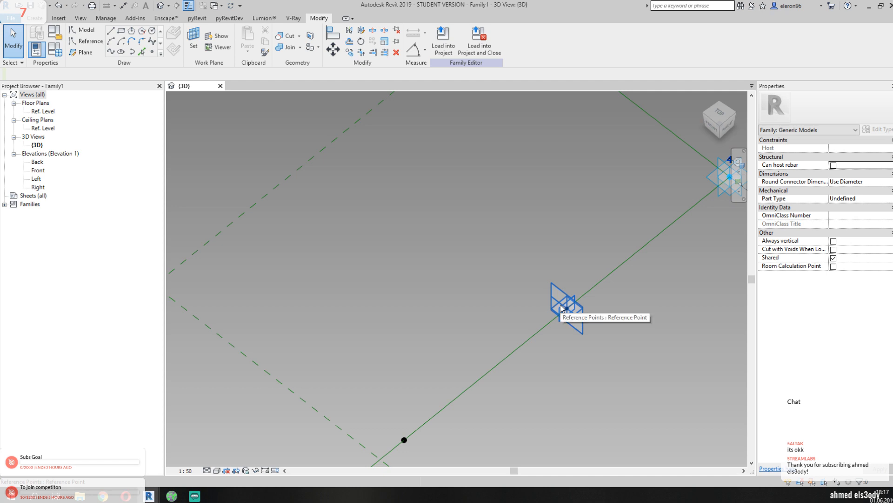
pyautogui.moveTo(638, 343); pyautogui.dragTo(525, 336, button='middle')
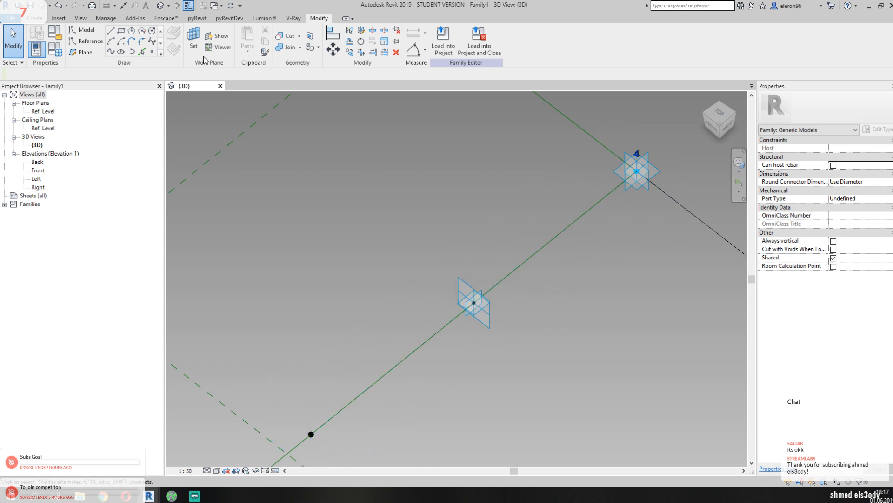
# - Set the work plane to the horizontal reference plane of the reference point near adaptive point 4
pyautogui.click(194, 42)
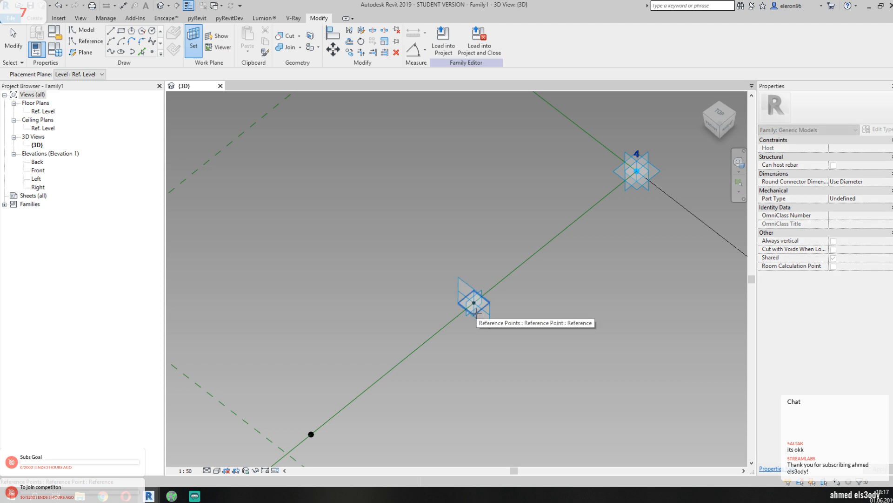
pyautogui.click(476, 313)
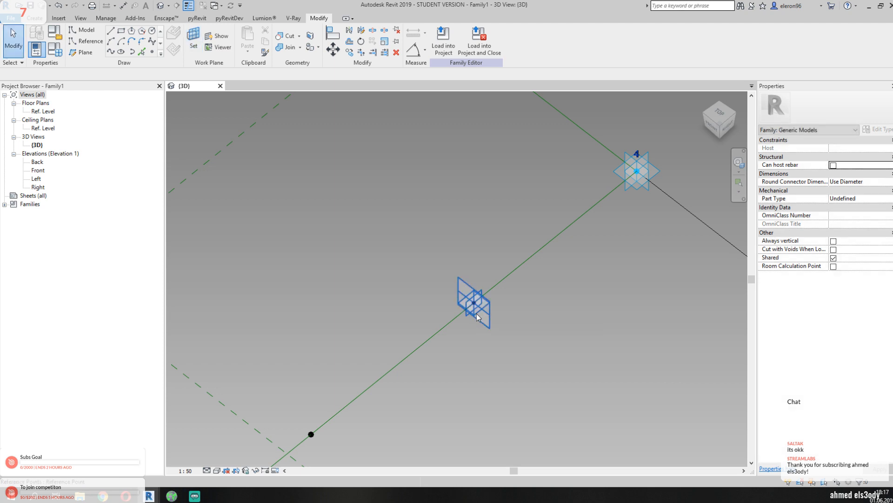
pyautogui.click(88, 43)
pyautogui.click(152, 53)
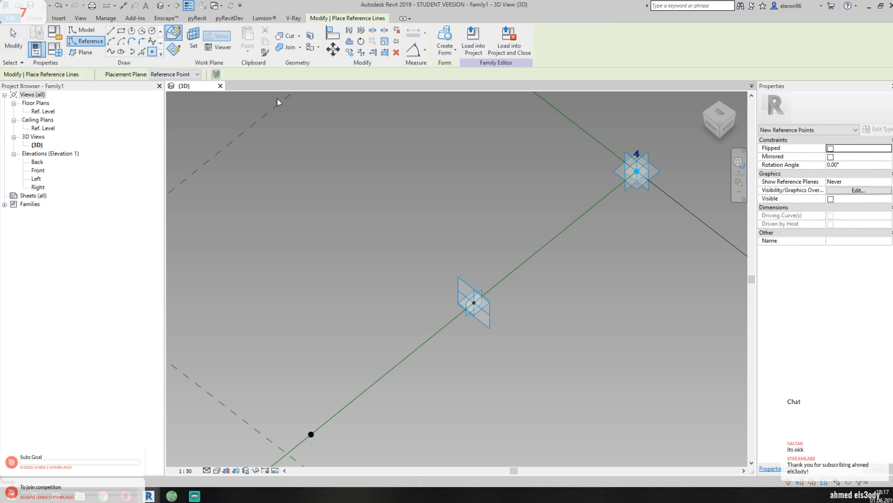
pyautogui.click(477, 301)
pyautogui.click(483, 279)
pyautogui.press('Escape')
pyautogui.press('Escape')
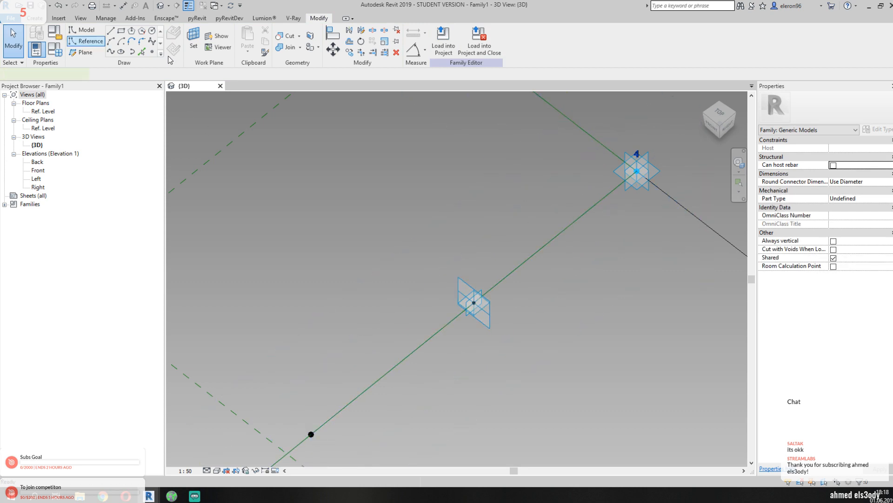
# - Place a new reference point on that horizontal plane, directly on top of the existing reference point
pyautogui.click(92, 43)
pyautogui.click(474, 299)
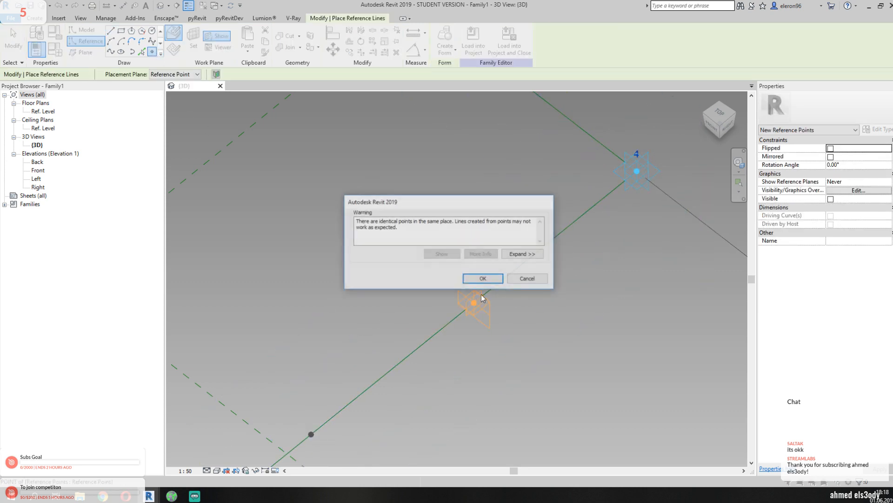
pyautogui.click(480, 279)
pyautogui.press('Escape')
pyautogui.press('Escape')
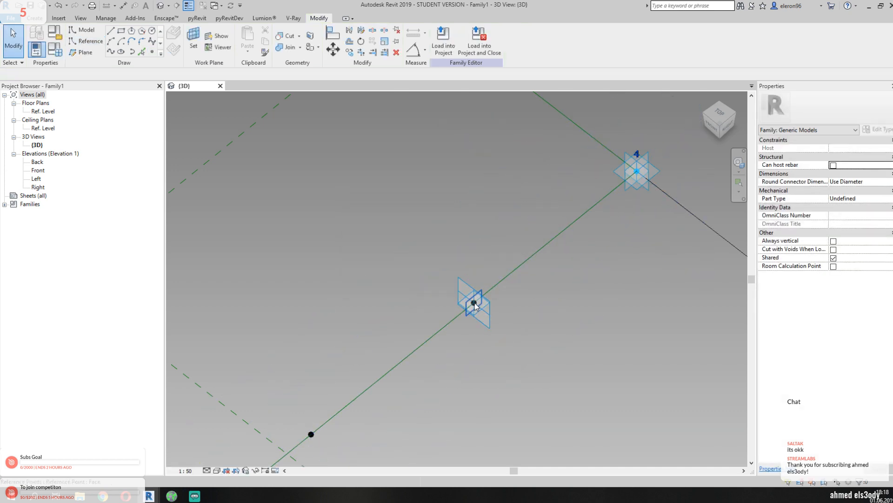
# - Set the new hosted reference point's offset to 1000
pyautogui.click(474, 304)
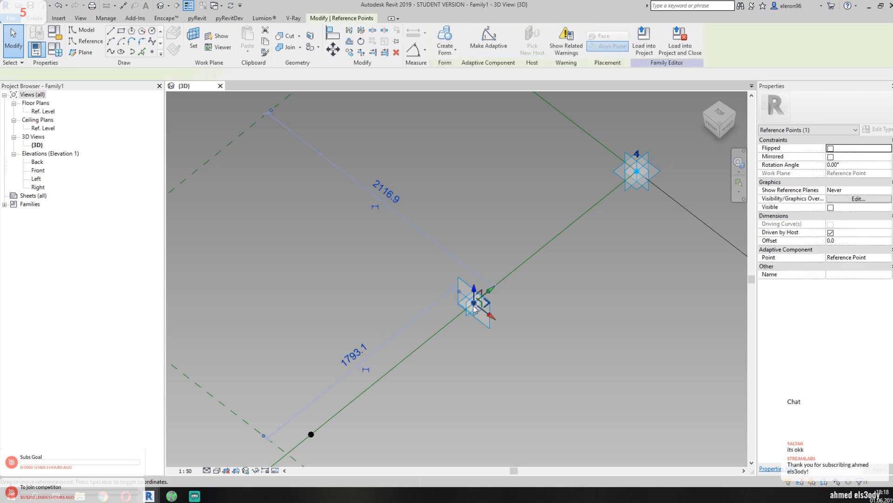
pyautogui.click(849, 250)
pyautogui.click(846, 240)
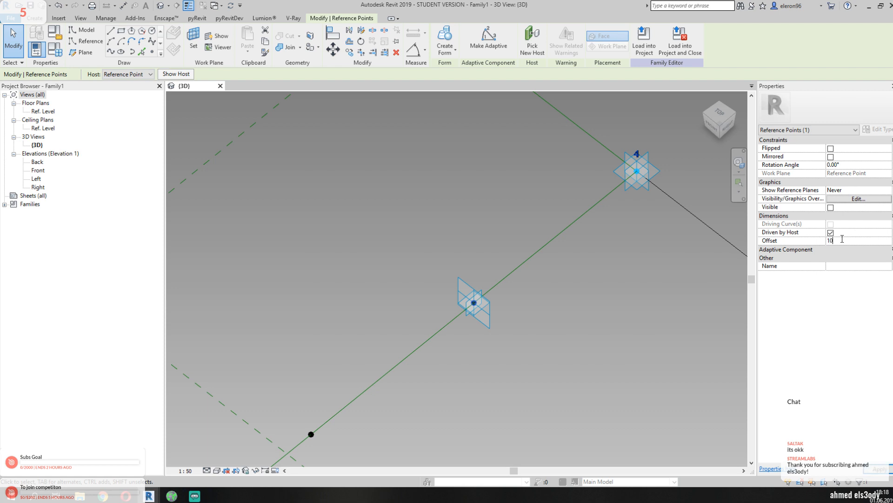
pyautogui.press('Return')
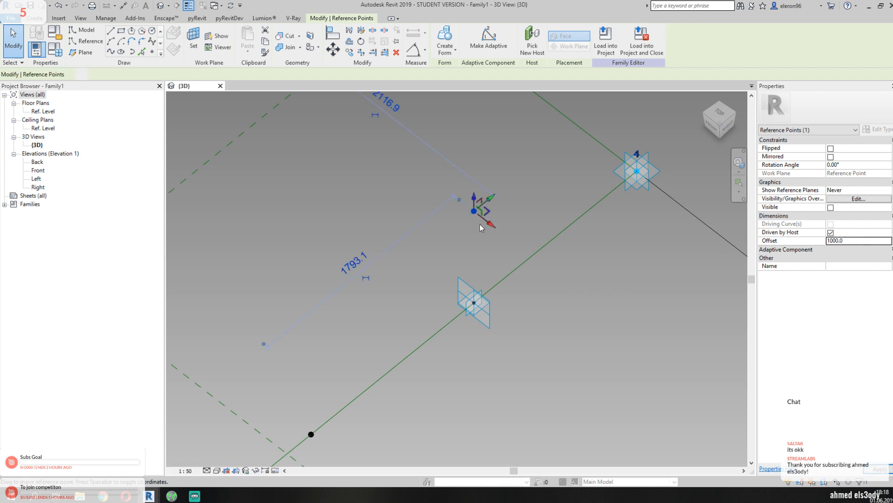
pyautogui.keyDown('shift'); pyautogui.moveTo(470, 226); pyautogui.dragTo(524, 257, button='middle'); pyautogui.keyUp('shift')
# - Test the host reference point below the offset point by setting its normalized curve parameter to 0.2
pyautogui.click(494, 343)
pyautogui.click(501, 331)
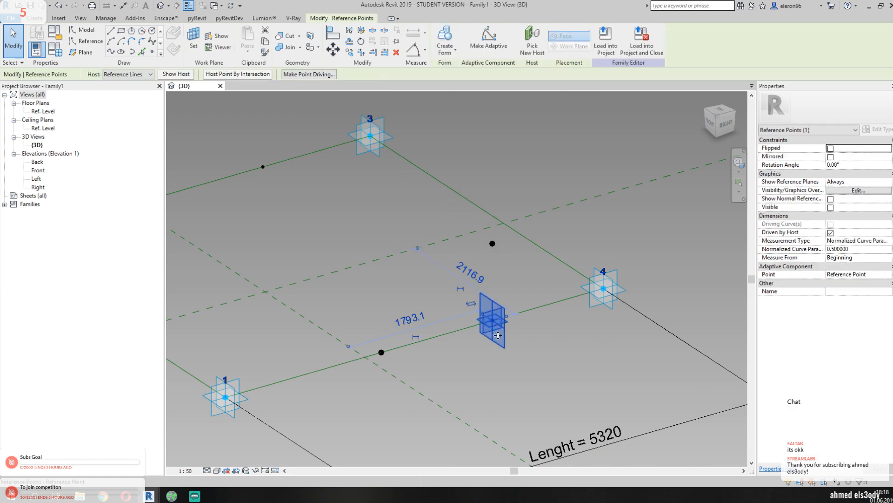
pyautogui.click(860, 253)
pyautogui.write('0')
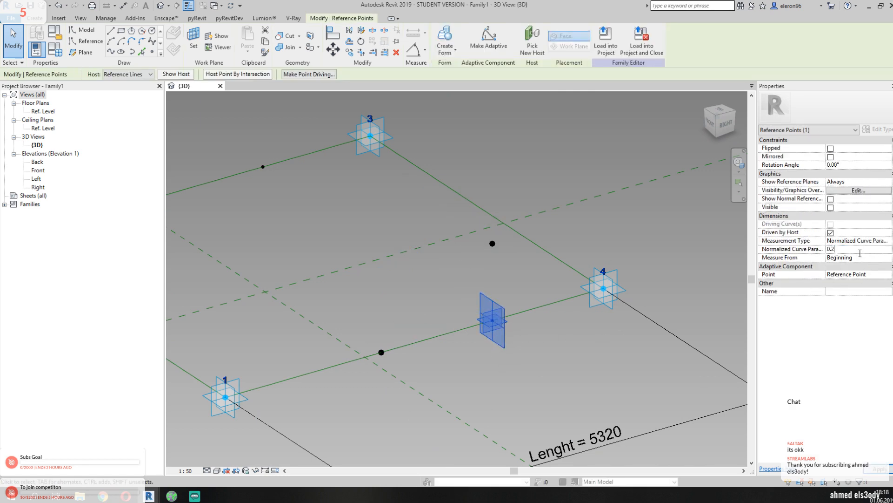
pyautogui.write('.2')
pyautogui.press('Return')
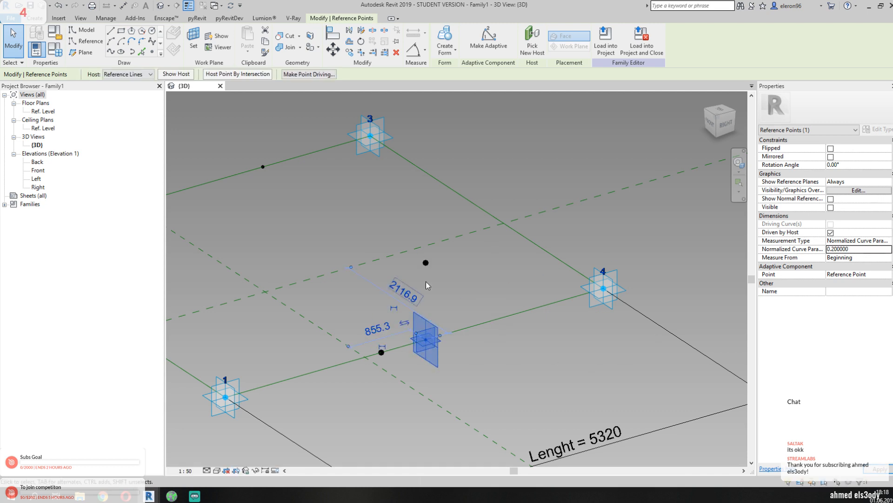
# - Set the host reference point's normalized curve parameter back to 0.5 and deselect it
pyautogui.click(866, 249)
pyautogui.write('0')
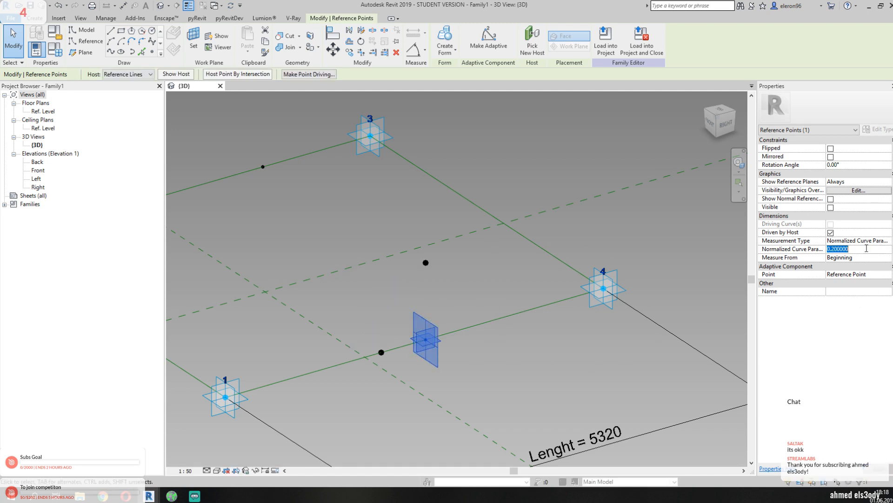
pyautogui.press('Return')
pyautogui.click(864, 249)
pyautogui.write('0.5')
pyautogui.press('Return')
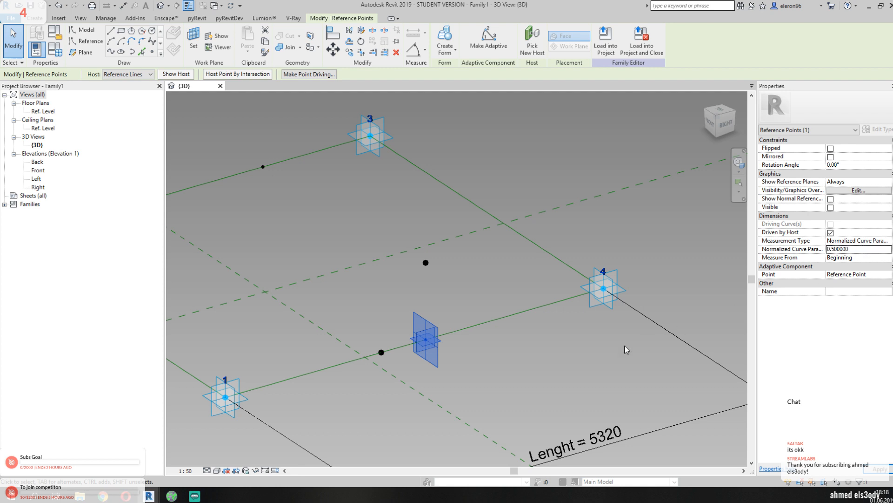
pyautogui.click(447, 374)
pyautogui.moveTo(405, 328); pyautogui.dragTo(448, 322, button='middle')
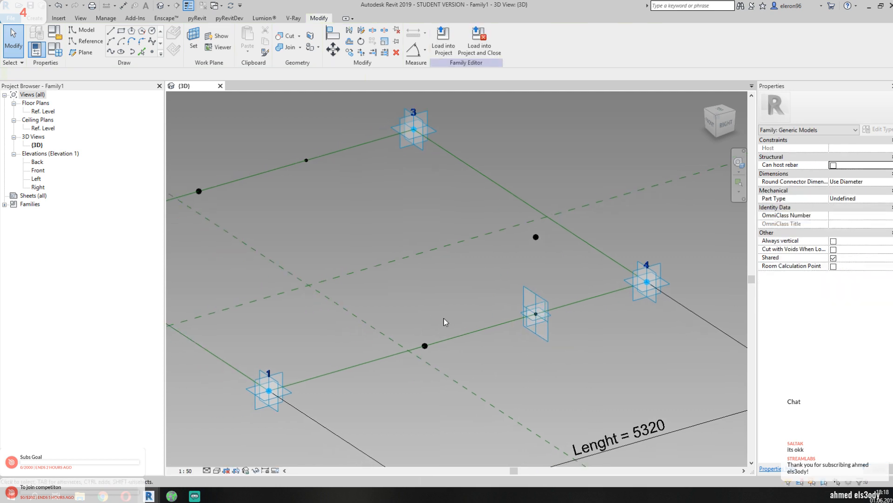
# - Set the normalized curve parameter of the large reference point on line 1-4 to 0.1
pyautogui.click(424, 346)
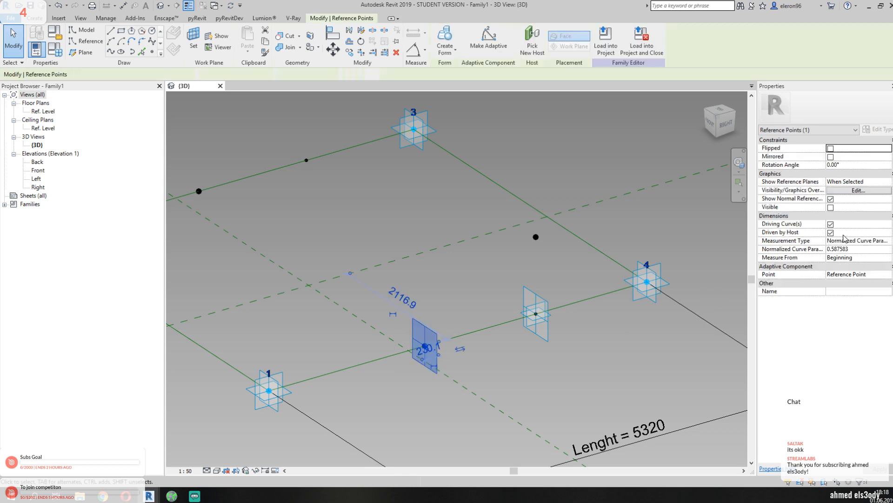
pyautogui.click(865, 249)
pyautogui.write('0.1')
pyautogui.press('Return')
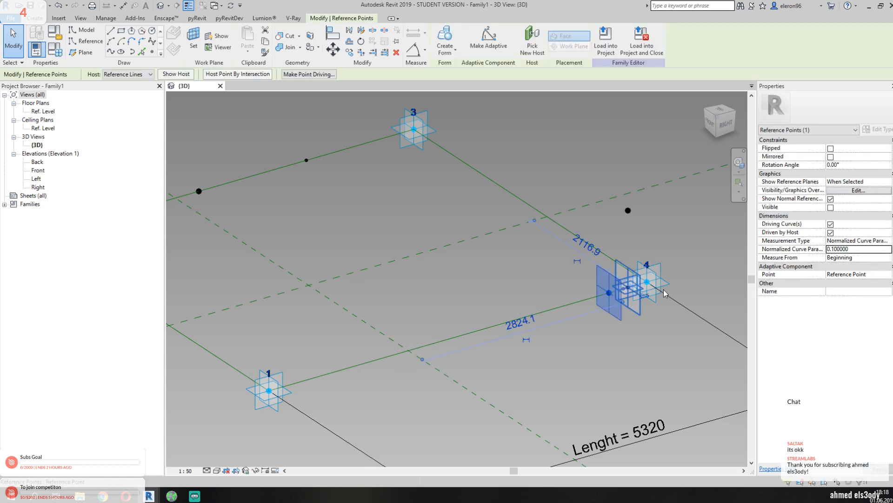
# - Measure the large line 1-4 point from the End and set its normalized curve parameter to 0.1
pyautogui.click(856, 257)
pyautogui.click(856, 257)
pyautogui.click(833, 274)
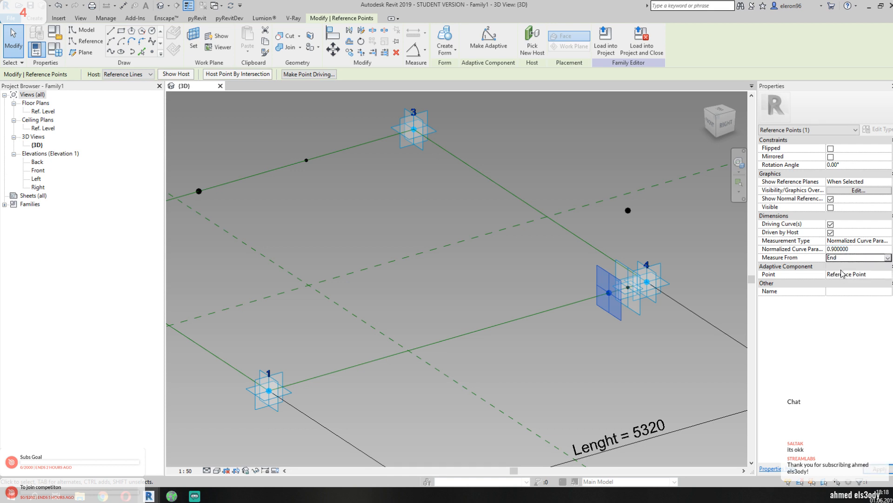
pyautogui.click(861, 248)
pyautogui.write('0.')
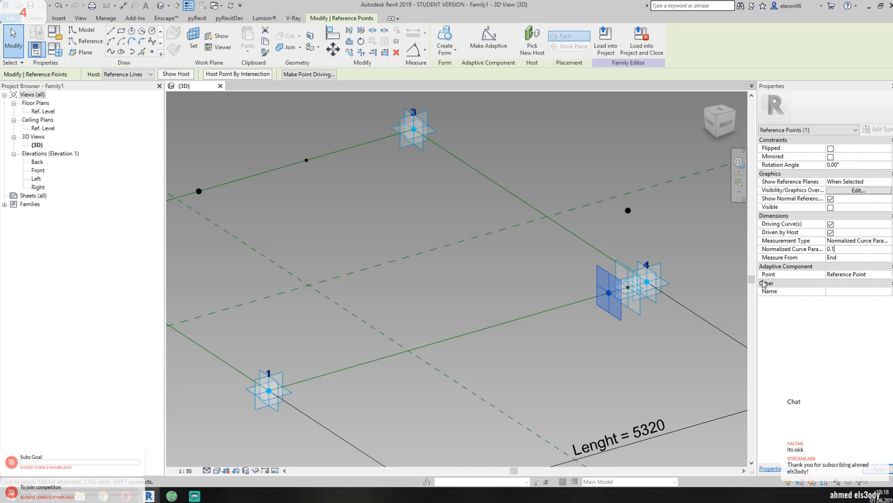
pyautogui.write('1')
pyautogui.press('Return')
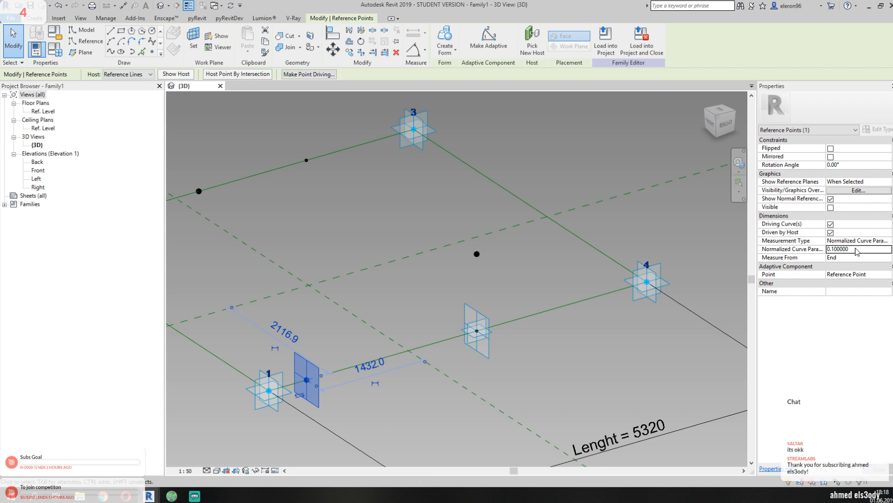
# - Change the normalized curve parameter of the large line 1-4 point so it sits at the middle of the line
pyautogui.click(856, 249)
pyautogui.write('0')
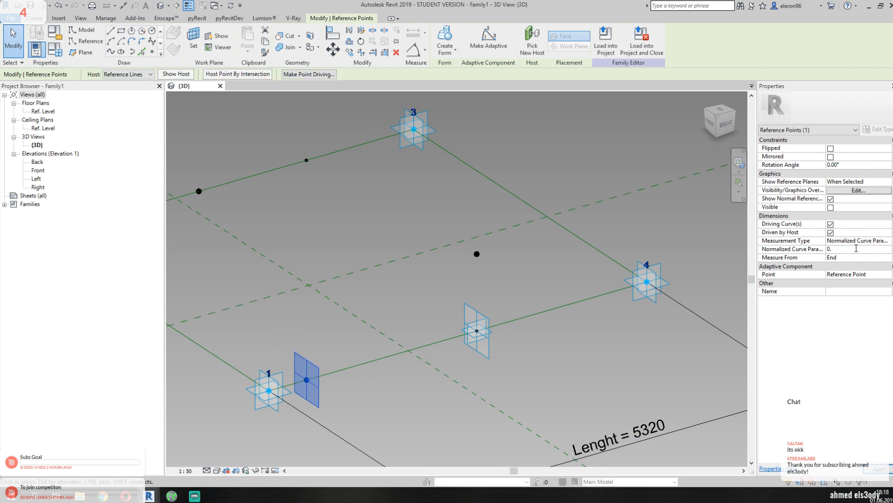
pyautogui.click(590, 351)
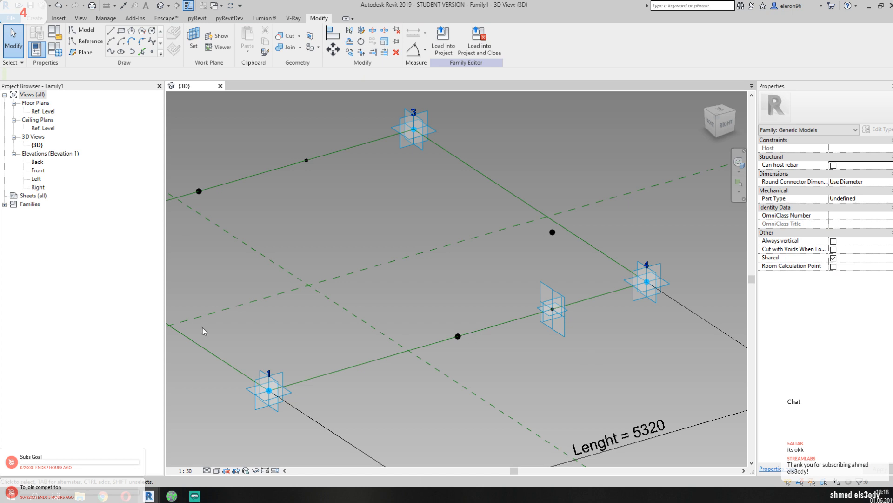
pyautogui.press('Tab')
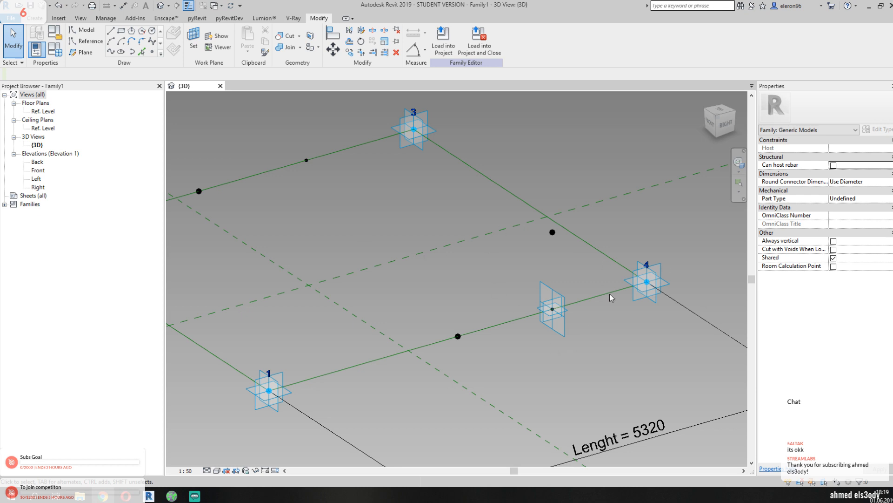
# - Turn off normal-only reference planes for the small point on line 2-3 and set its reference planes to show Always
pyautogui.moveTo(427, 292); pyautogui.dragTo(448, 328, button='middle')
pyautogui.moveTo(284, 184); pyautogui.dragTo(377, 252, button='middle')
pyautogui.moveTo(306, 288); pyautogui.dragTo(361, 253, button='middle')
pyautogui.scroll(-2, 363, 258)
pyautogui.moveTo(349, 236); pyautogui.dragTo(396, 303)
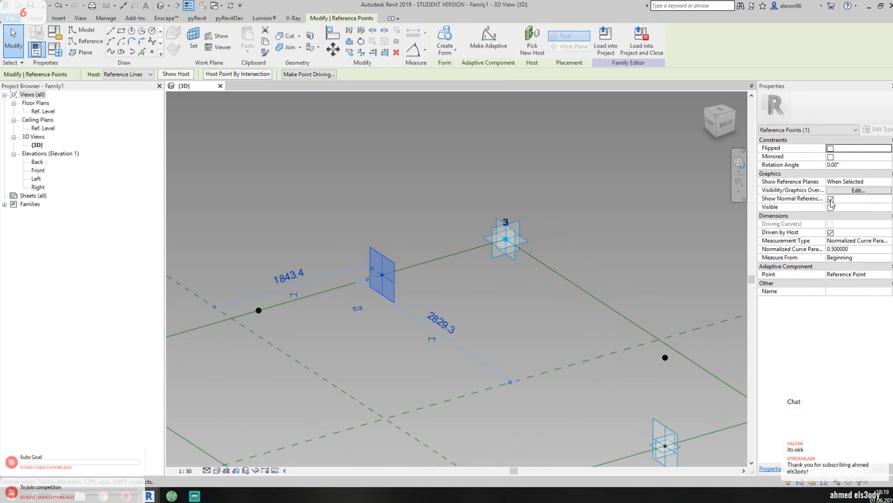
pyautogui.click(831, 199)
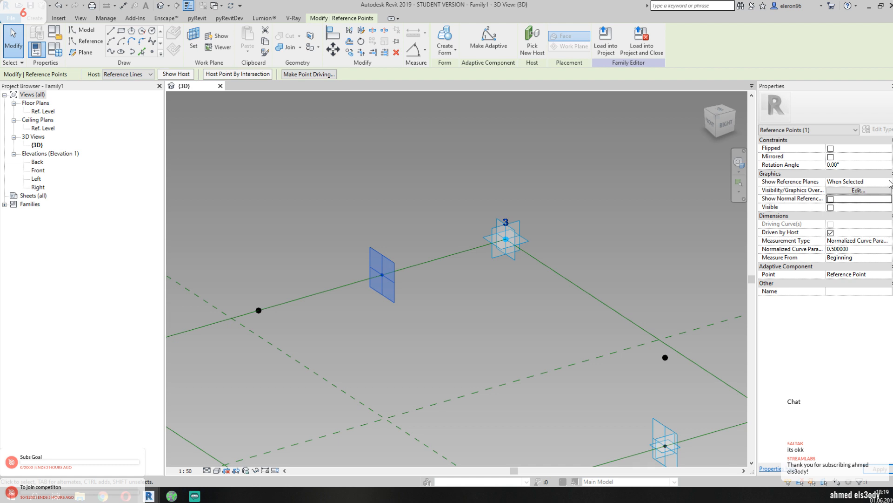
pyautogui.click(888, 182)
pyautogui.click(847, 194)
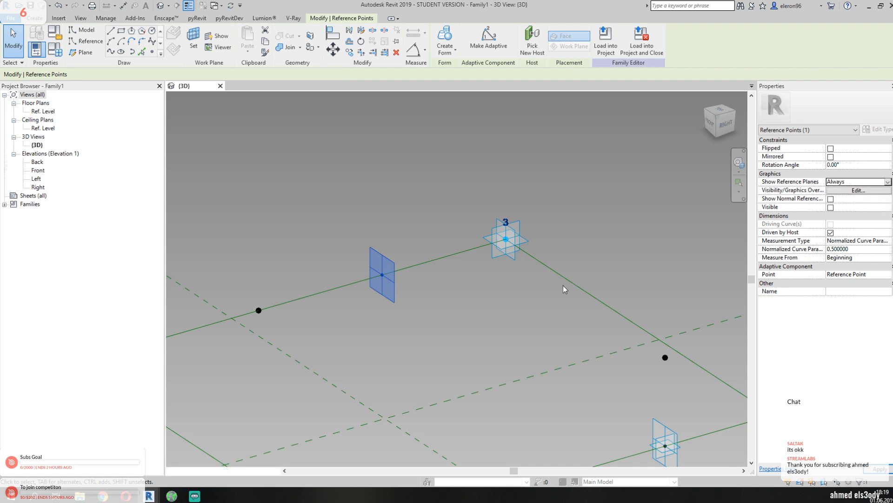
pyautogui.click(446, 287)
pyautogui.moveTo(427, 281); pyautogui.dragTo(528, 282, button='middle')
pyautogui.moveTo(486, 319); pyautogui.dragTo(459, 322, button='middle')
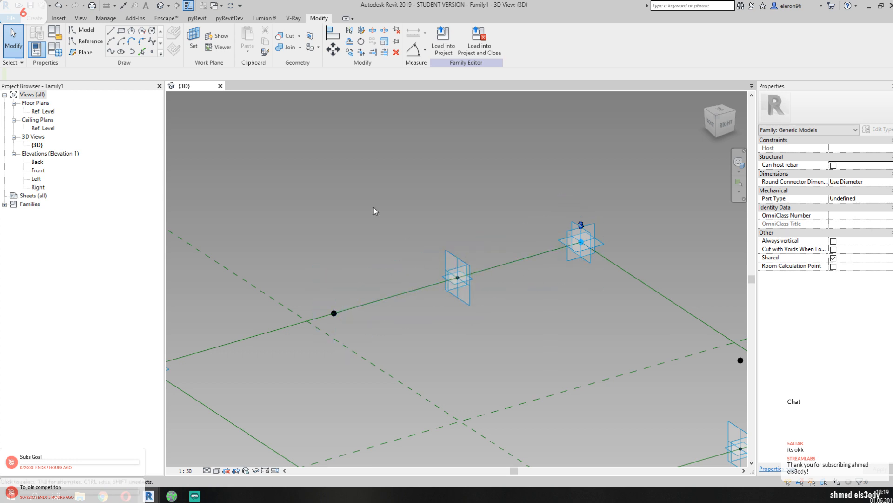
# - Set the small line 2-3 point's horizontal plane as the work plane and place a reference point on it at the same location
pyautogui.click(193, 41)
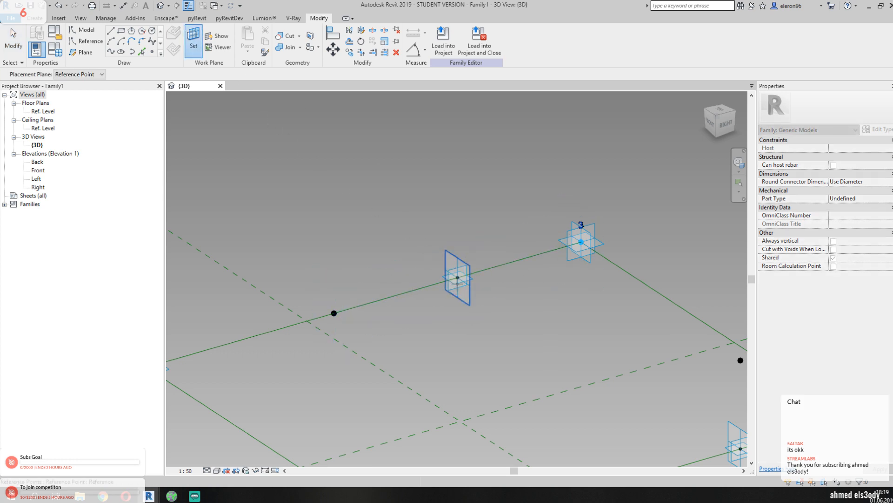
pyautogui.click(443, 276)
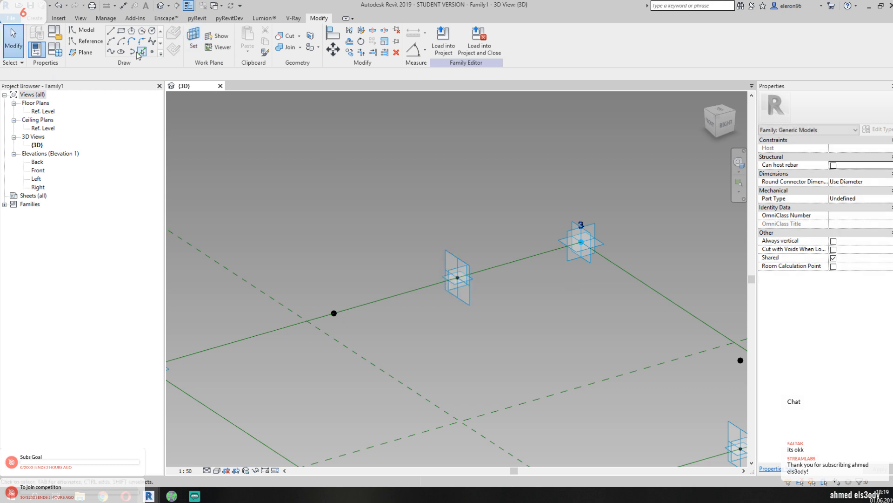
pyautogui.click(91, 41)
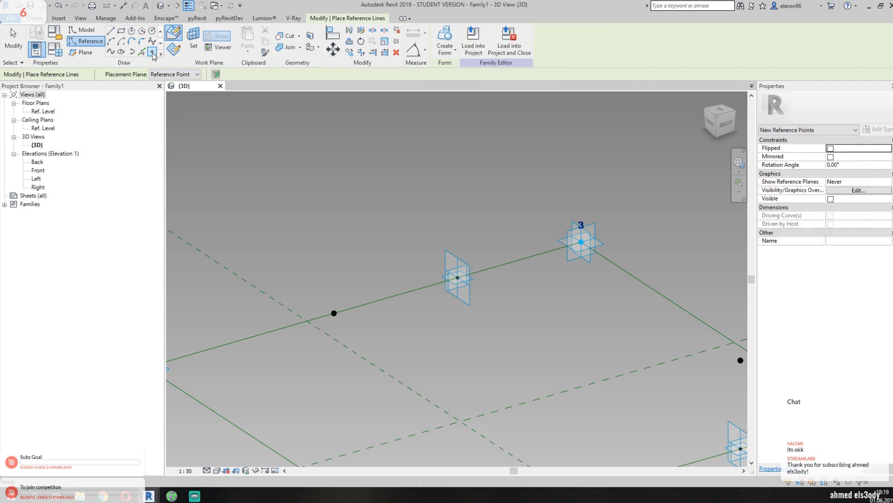
pyautogui.click(457, 278)
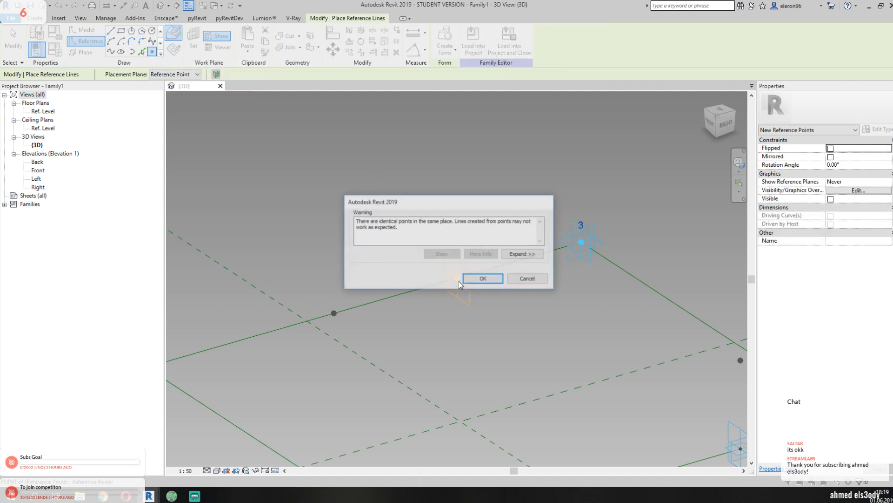
pyautogui.click(483, 279)
pyautogui.press('Escape')
pyautogui.press('Escape')
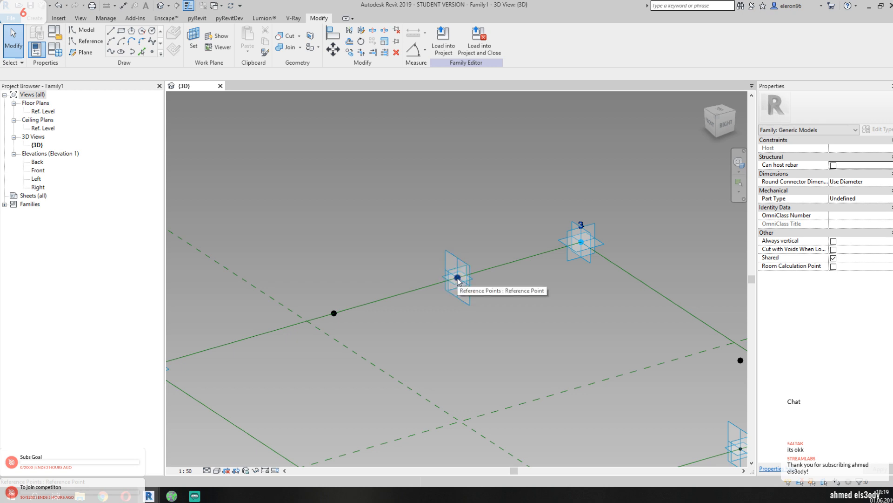
# - Select the new hosted point coinciding with the small line 2-3 point and set its offset to 1000
pyautogui.press('Tab')
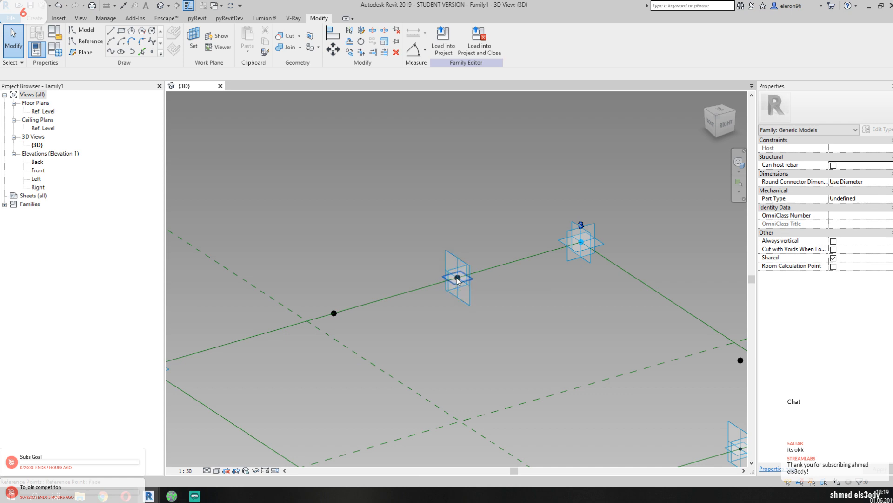
pyautogui.click(457, 279)
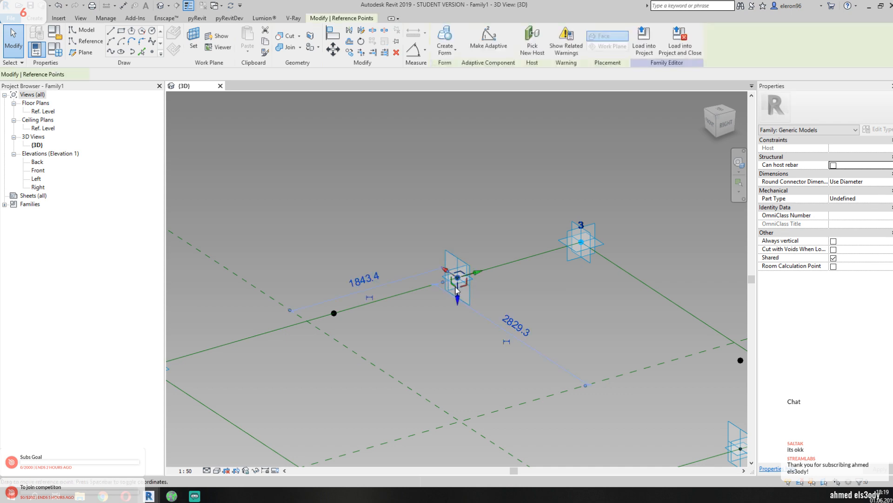
pyautogui.click(851, 241)
pyautogui.write('1000')
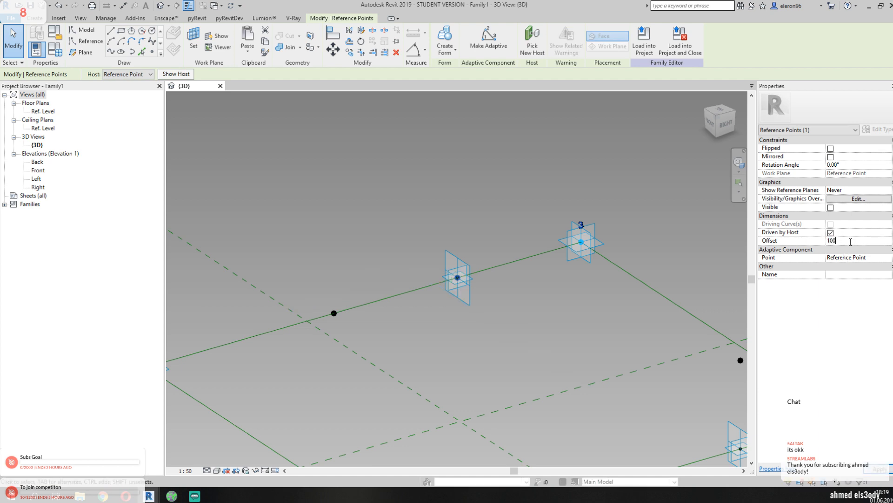
pyautogui.click(594, 310)
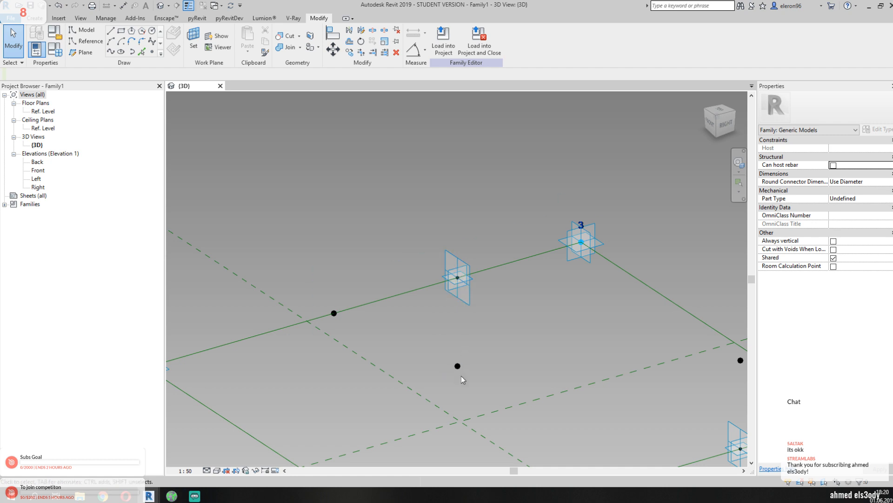
# - Test the Flipped option on the small line 2-3 host point and on the offset point below it
pyautogui.click(464, 284)
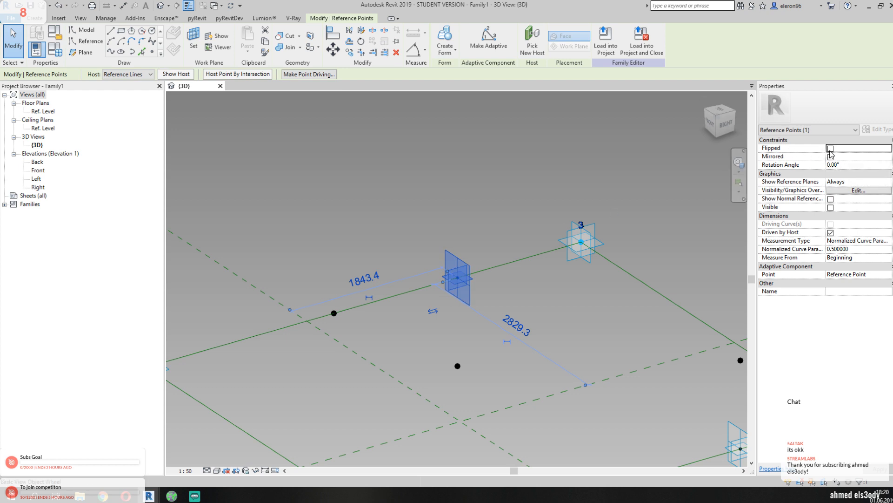
pyautogui.click(830, 149)
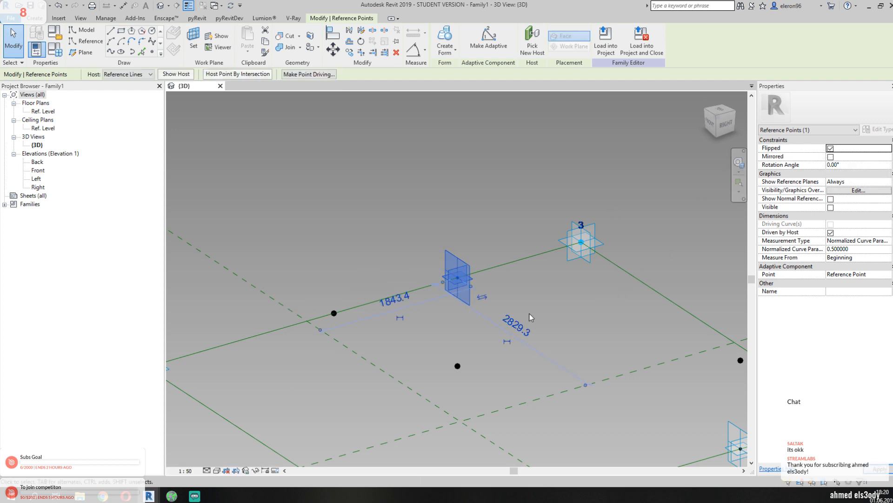
pyautogui.click(830, 149)
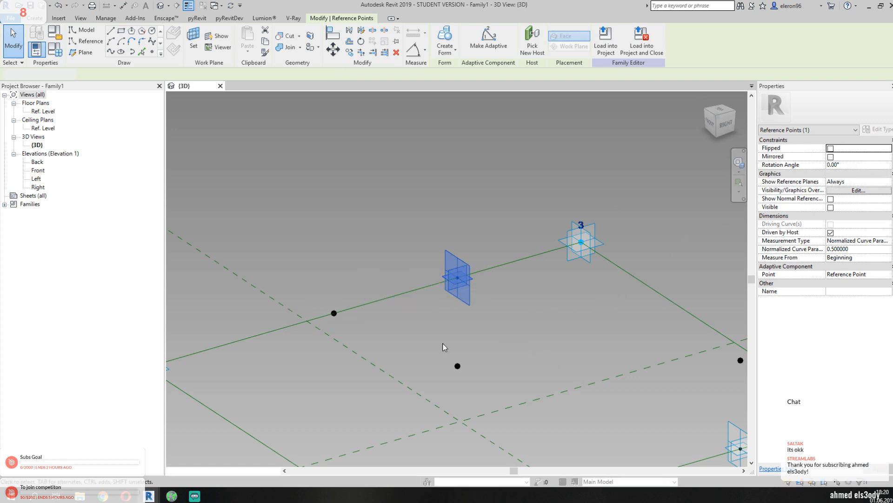
pyautogui.click(831, 149)
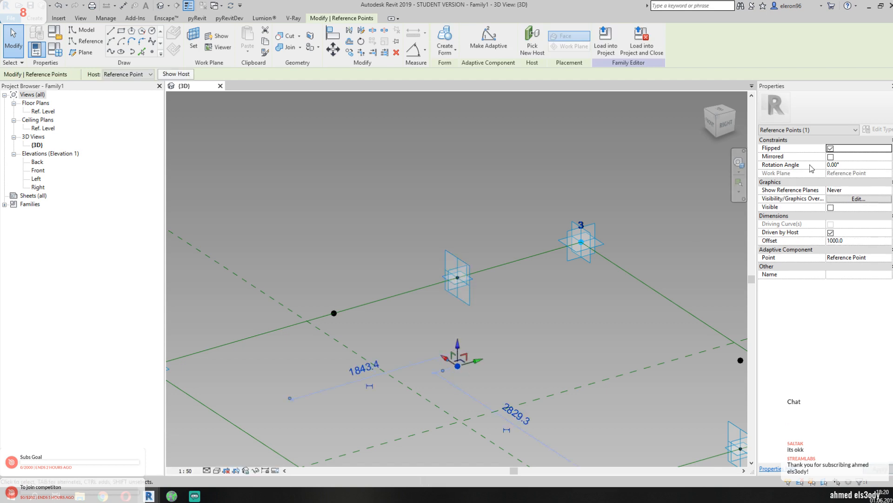
pyautogui.moveTo(431, 344); pyautogui.dragTo(499, 380)
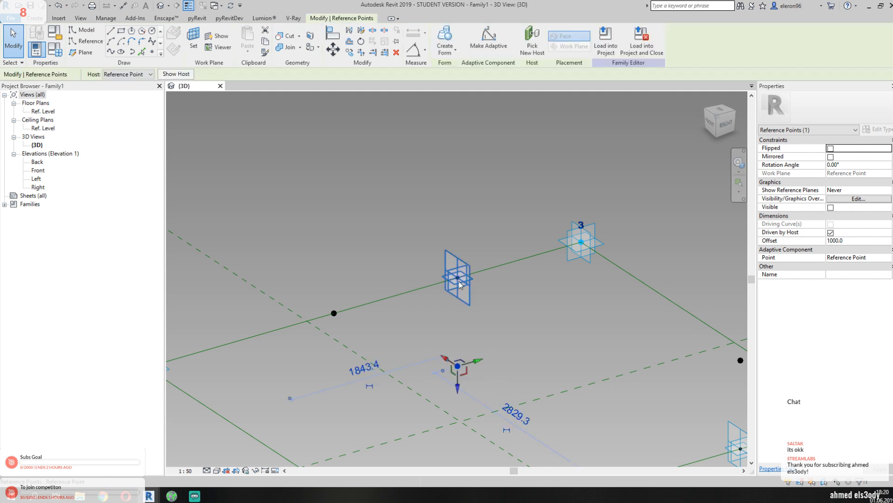
pyautogui.click(459, 283)
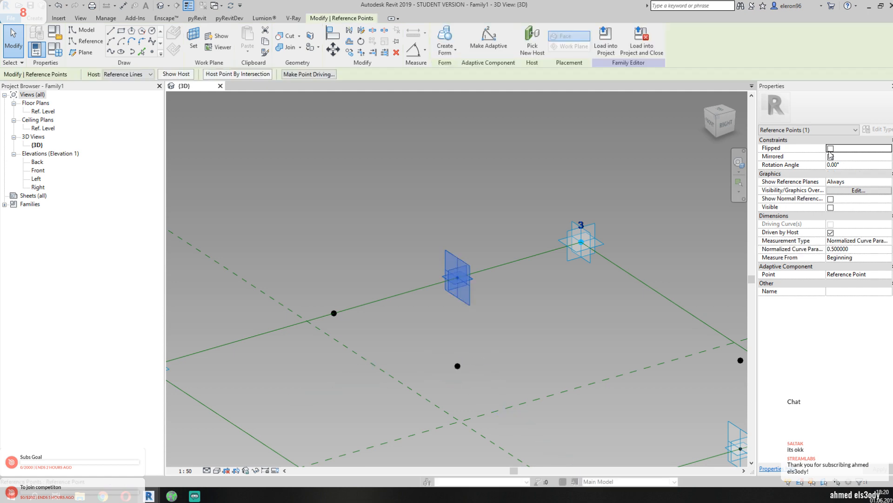
# - Set the line 2-3 offset point's offset to -1000 and compare it with the offset point above line 1-4
pyautogui.click(457, 366)
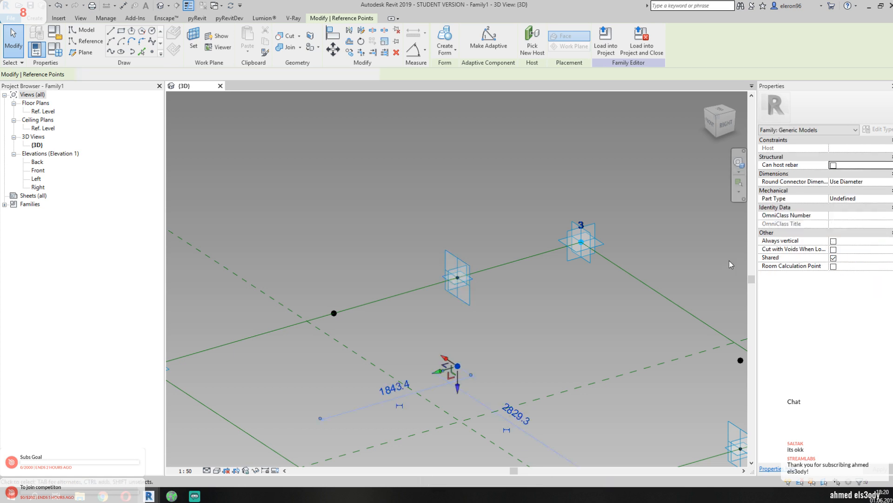
pyautogui.click(853, 241)
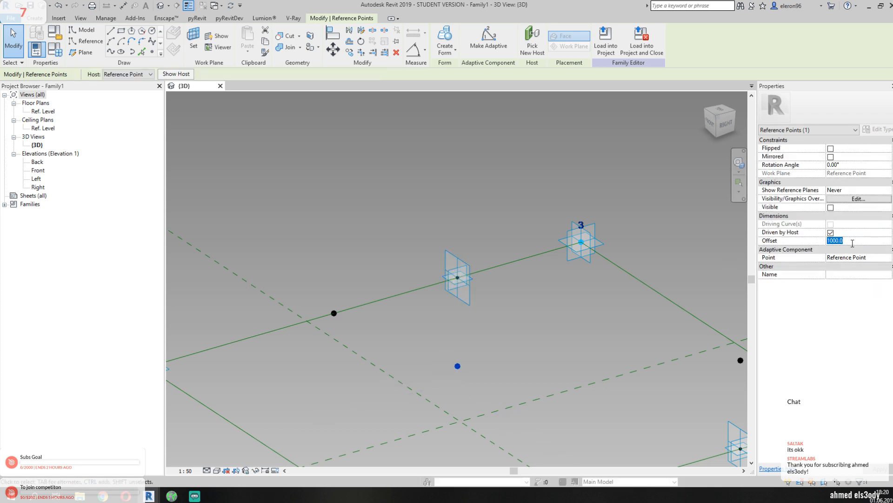
pyautogui.press('Left')
pyautogui.write('-')
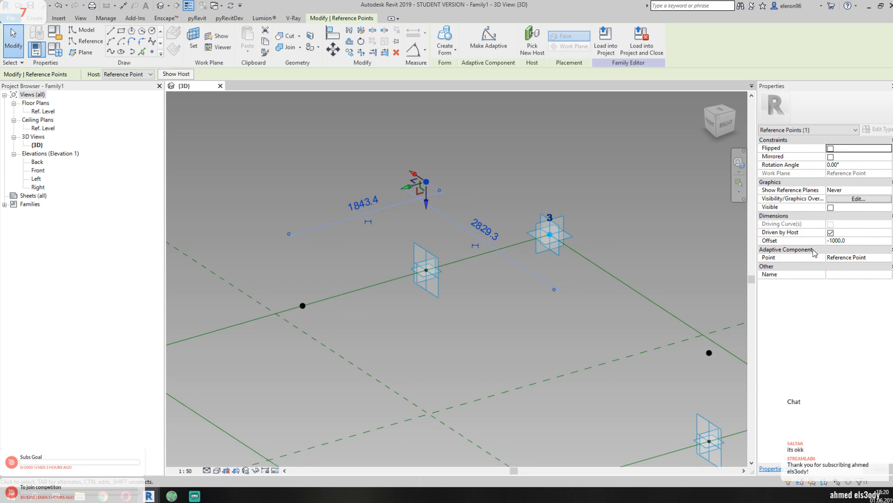
pyautogui.scroll(-3, 516, 268)
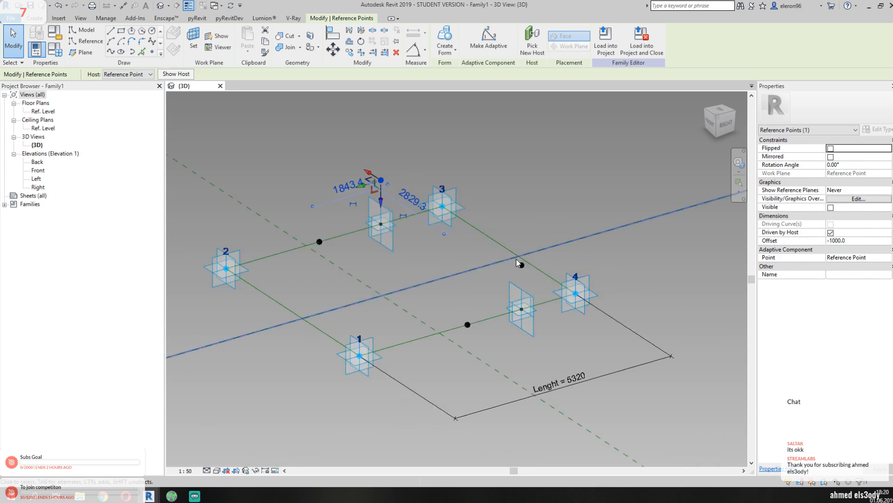
pyautogui.moveTo(509, 217); pyautogui.dragTo(535, 284)
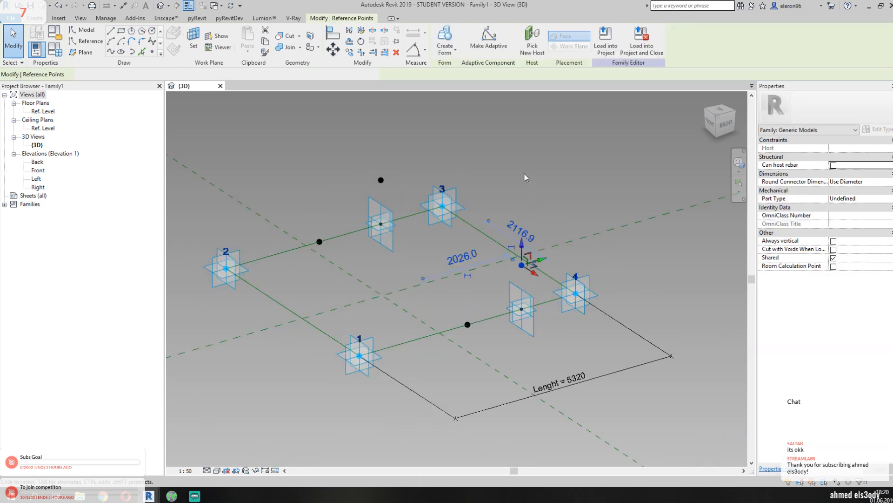
# - Delete the small host point on line 2-3 together with its offset point
pyautogui.moveTo(525, 173); pyautogui.dragTo(566, 189, button='middle')
pyautogui.scroll(2, 403, 178)
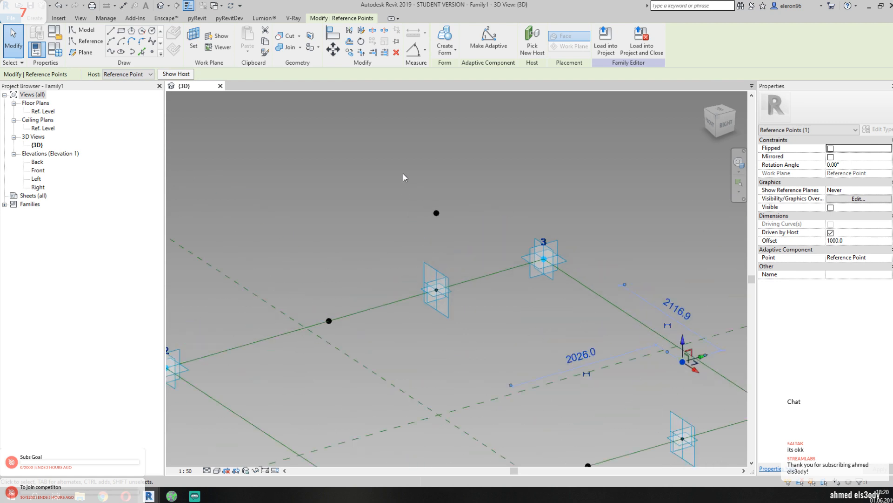
pyautogui.scroll(1, 403, 173)
pyautogui.click(446, 225)
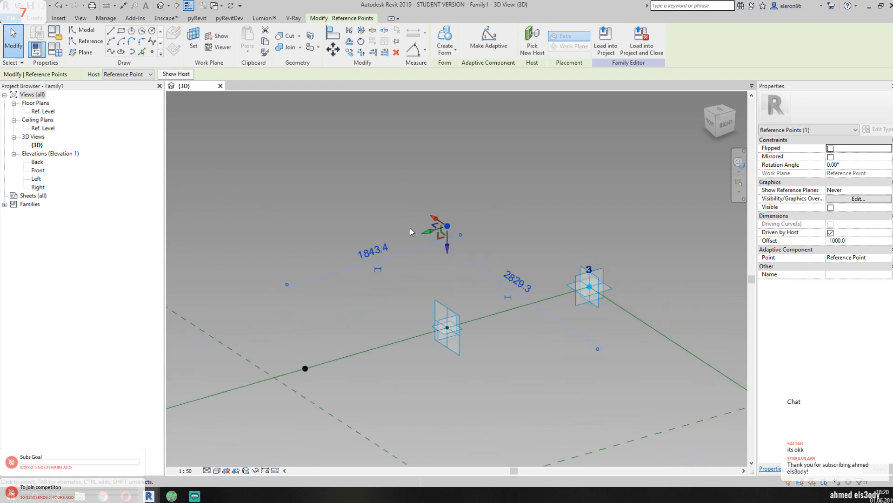
pyautogui.moveTo(373, 265); pyautogui.dragTo(464, 359)
pyautogui.press('Delete')
# - Set the normalized curve parameter of the remaining large reference point on line 2-3 to 0.1
pyautogui.moveTo(279, 306); pyautogui.dragTo(331, 382)
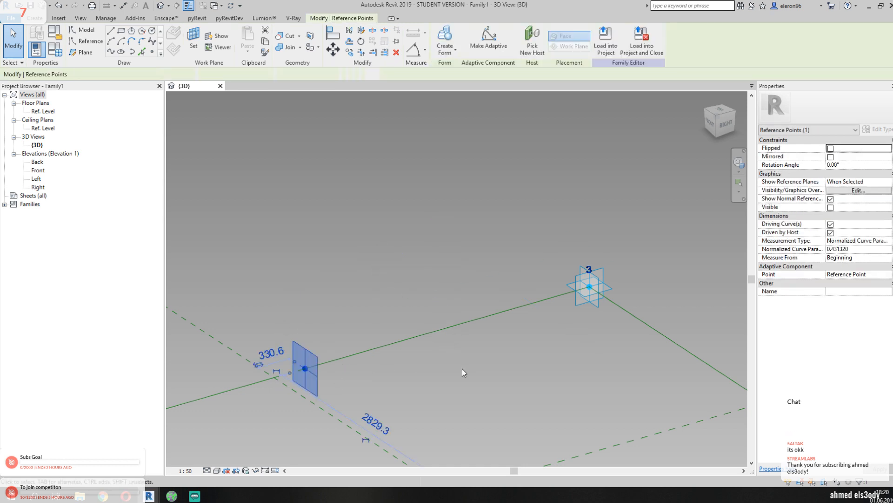
pyautogui.click(864, 252)
pyautogui.write('0.')
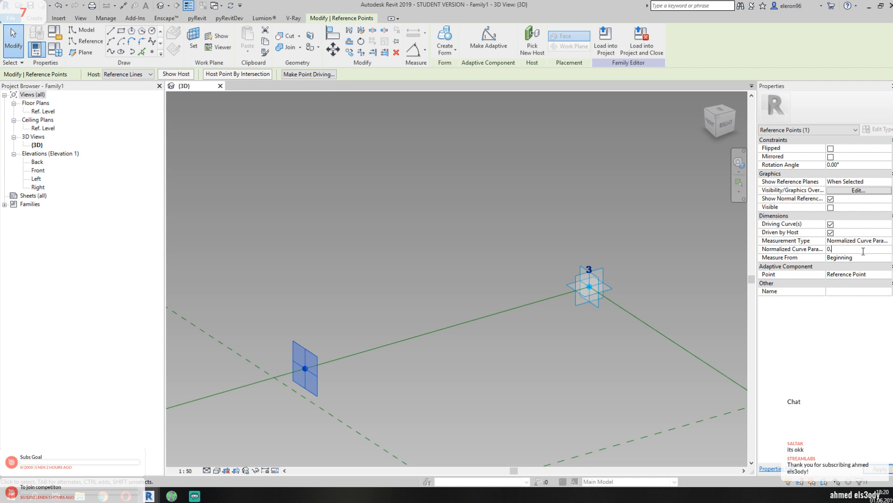
pyautogui.write('1')
pyautogui.moveTo(191, 404); pyautogui.dragTo(342, 347, button='middle')
pyautogui.moveTo(484, 331); pyautogui.dragTo(393, 357, button='middle')
pyautogui.scroll(-2, 393, 356)
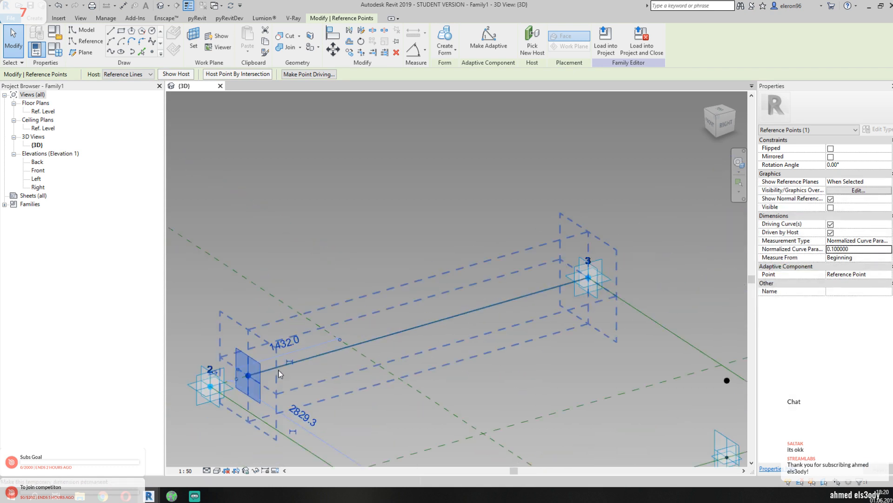
# - Set the normalized curve parameter of the large line 2-3 point to 0.5 and deselect it
pyautogui.click(864, 249)
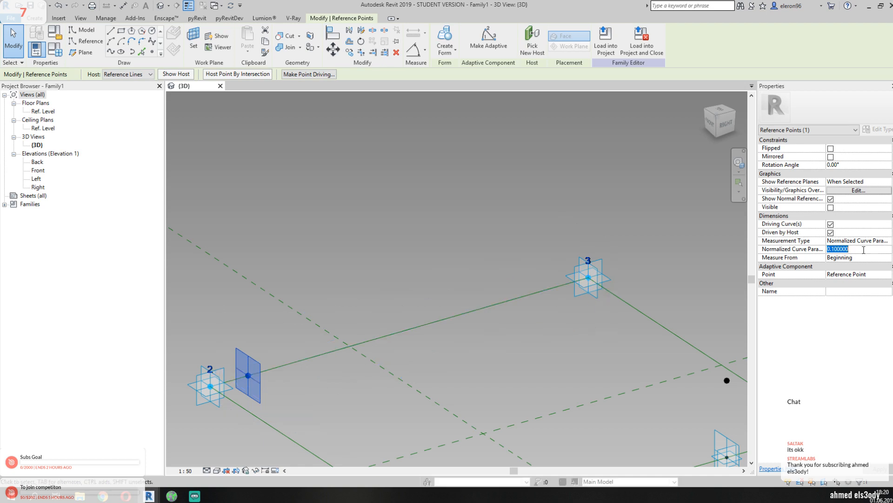
pyautogui.write('0.5')
pyautogui.press('Return')
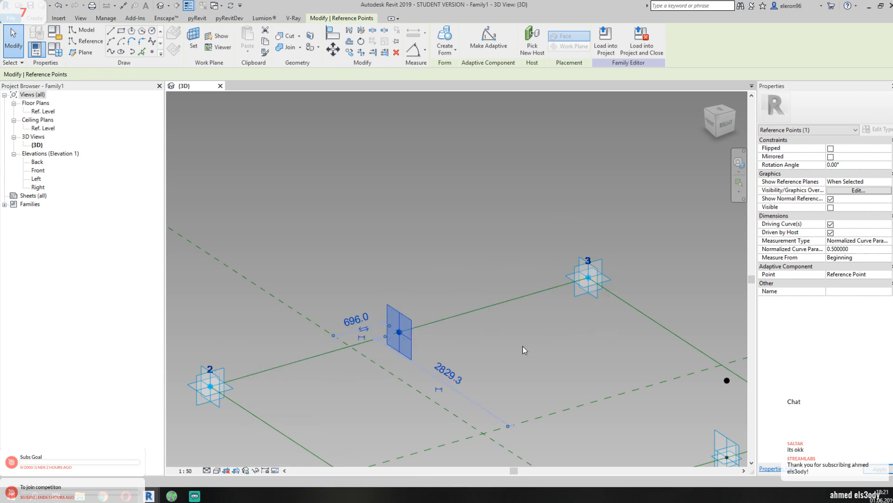
pyautogui.click(523, 346)
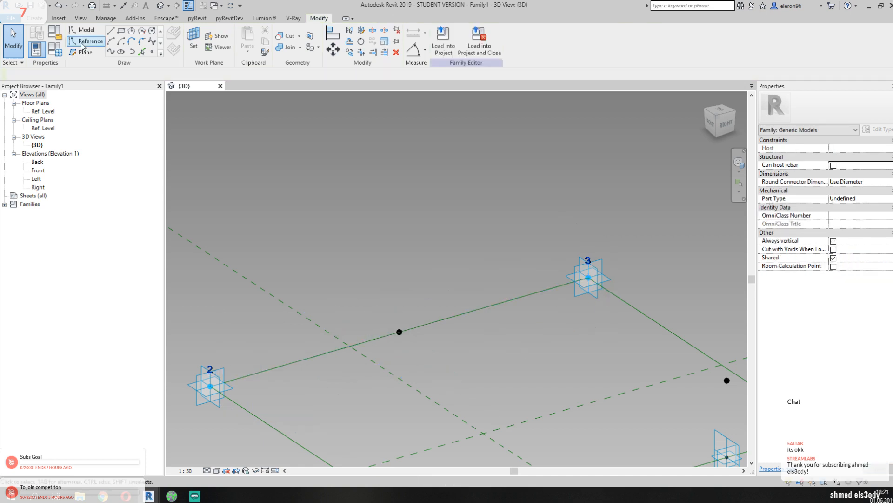
# - Place a reference point on line 2-3 between its large midpoint and adaptive point 3
pyautogui.click(82, 46)
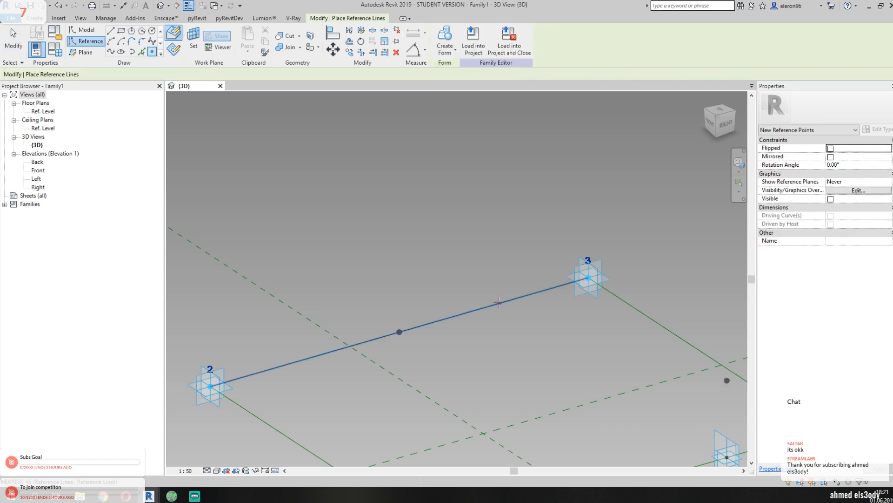
pyautogui.click(494, 304)
pyautogui.press('Escape')
pyautogui.press('Escape')
# - Set the new line 2-3 point to always show its reference planes, including the non-normal ones
pyautogui.moveTo(472, 279); pyautogui.dragTo(512, 338)
pyautogui.click(858, 181)
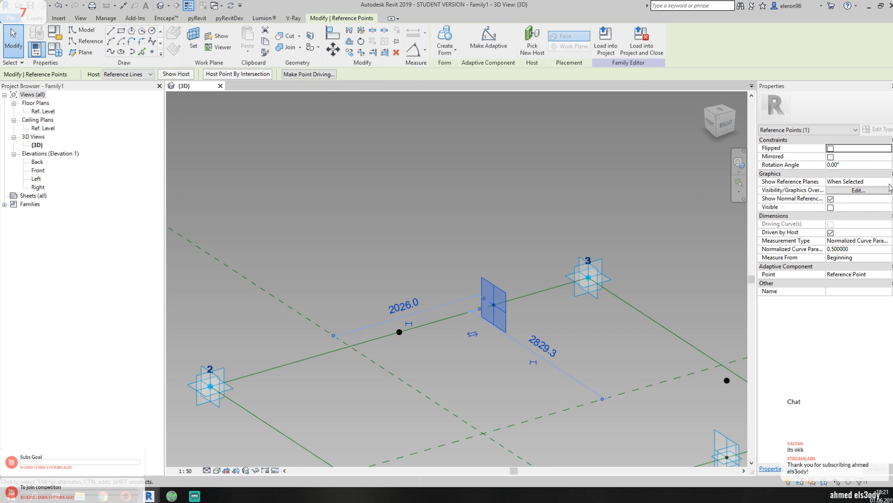
pyautogui.click(889, 181)
pyautogui.click(840, 188)
pyautogui.click(831, 199)
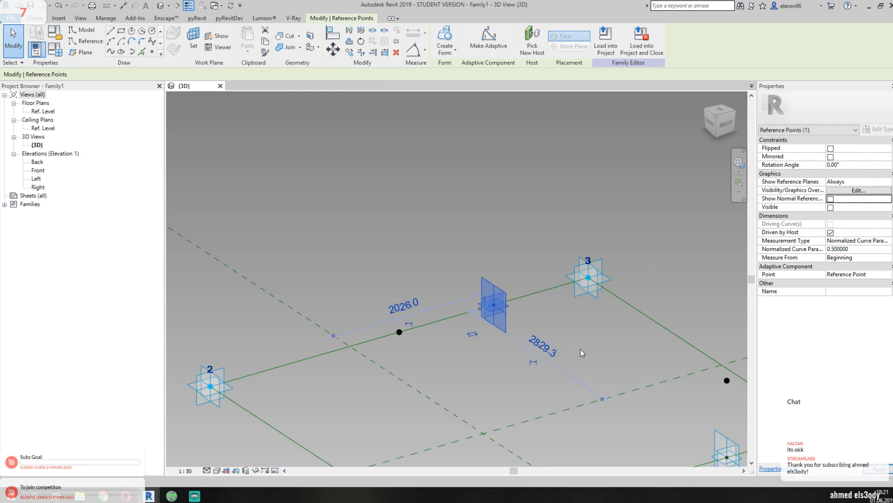
pyautogui.click(420, 233)
# - Place a reference point hosted on the horizontal reference plane of the new line 2-3 point
pyautogui.click(194, 41)
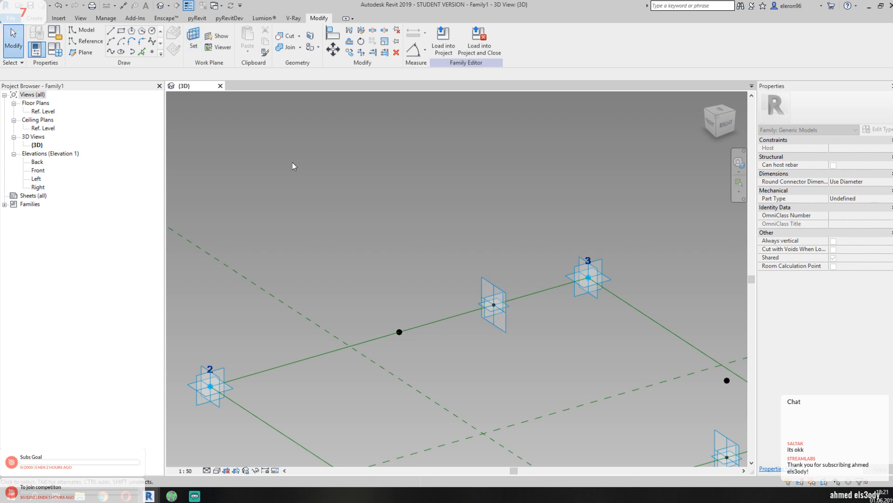
pyautogui.press('Escape')
pyautogui.click(99, 42)
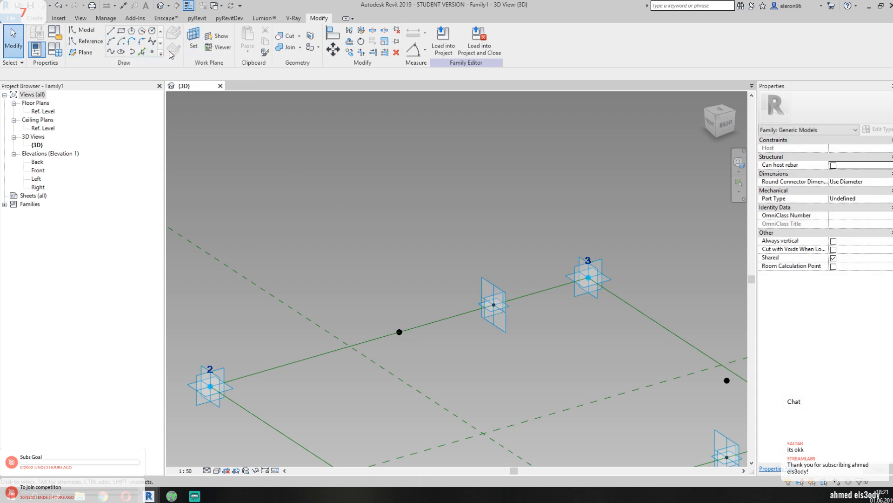
pyautogui.click(153, 52)
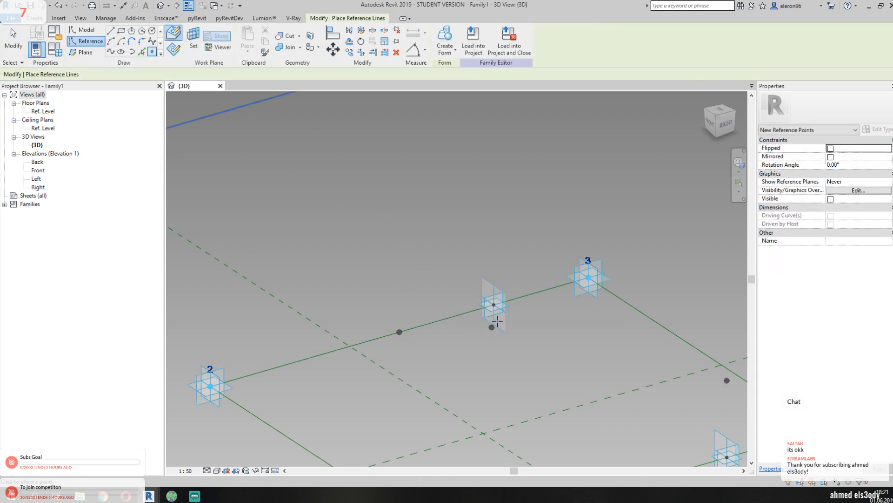
pyautogui.click(494, 304)
pyautogui.click(483, 278)
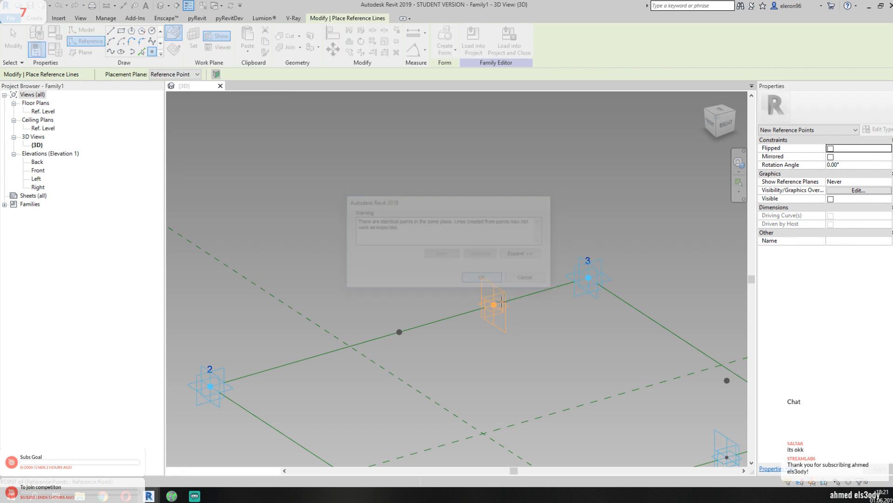
pyautogui.press('Escape')
pyautogui.press('Escape')
# - Set the offset of the point hosted on the line 2-3 reference plane to 1000
pyautogui.click(494, 305)
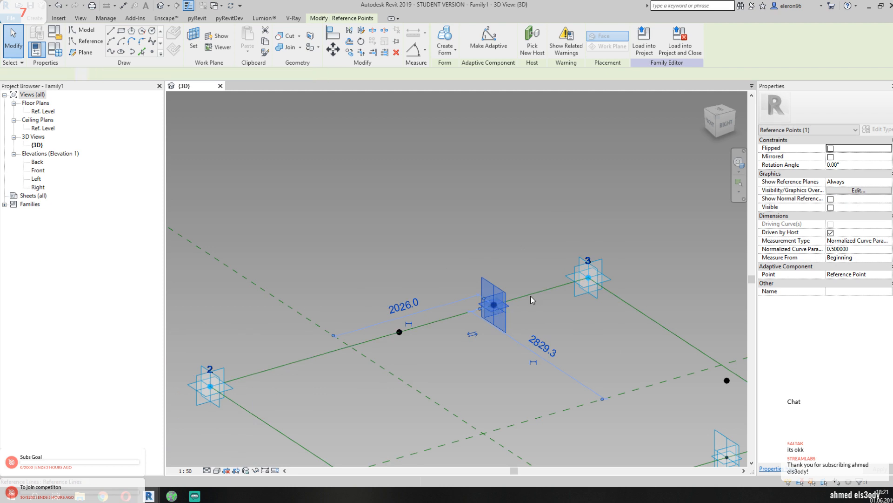
pyautogui.click(842, 242)
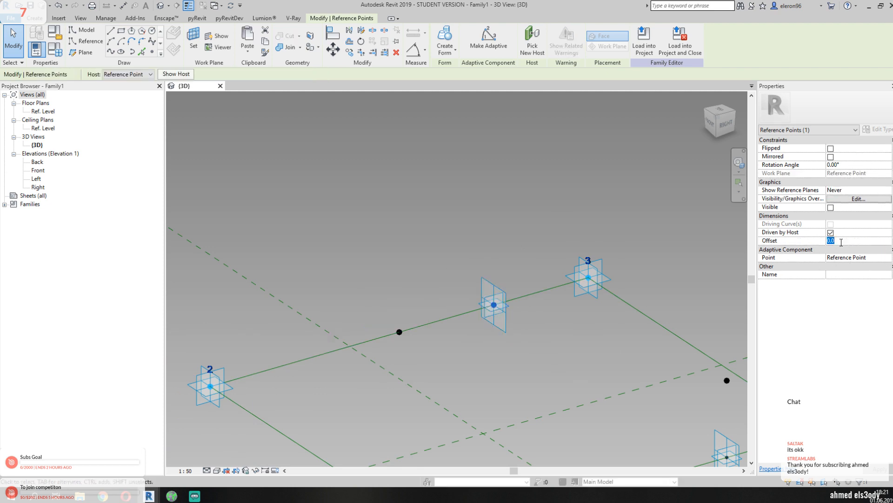
pyautogui.write('1000')
pyautogui.press('Return')
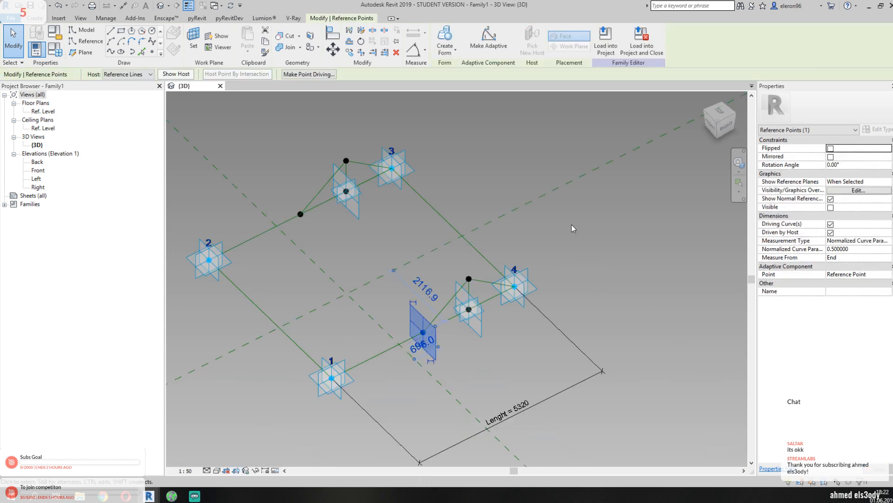
# - Link the line 1-4 midpoint's normalized curve parameter to a new instance family parameter named Distance
pyautogui.click(887, 249)
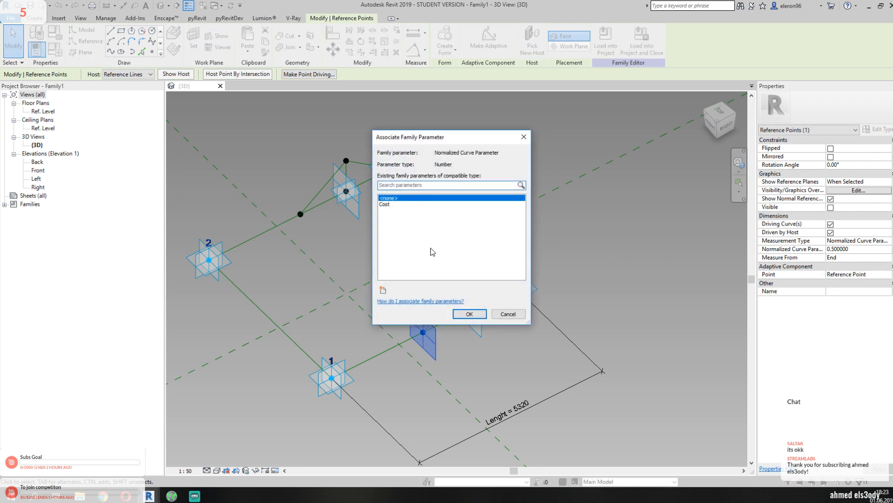
pyautogui.click(384, 289)
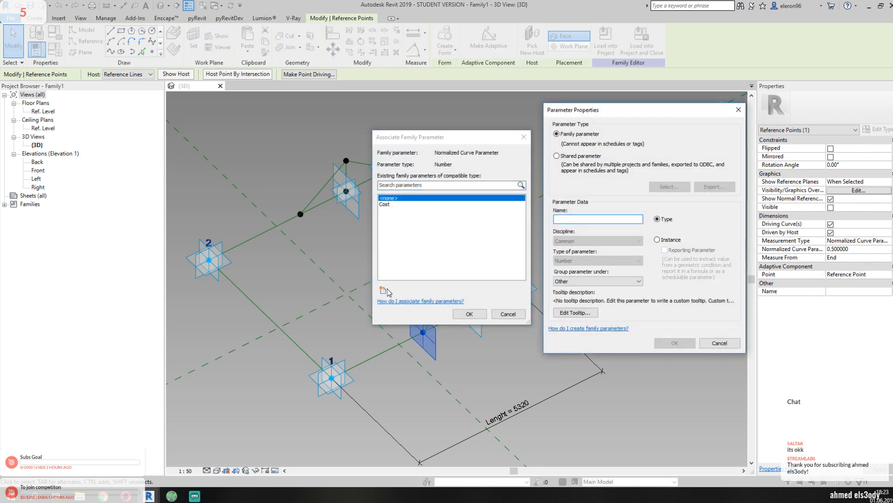
pyautogui.write('Dist')
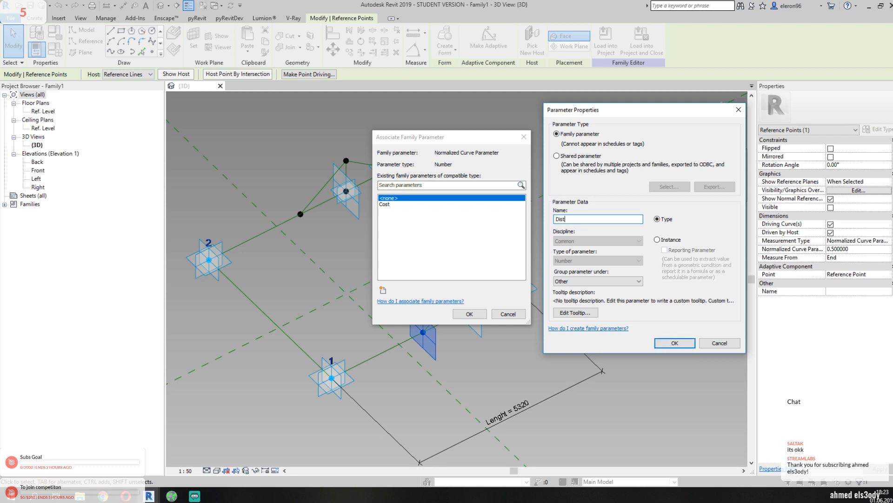
pyautogui.write('ance')
pyautogui.click(670, 240)
pyautogui.click(674, 343)
pyautogui.click(464, 318)
# - Link the line 2-3 midpoint's normalized curve parameter to the existing Distance parameter and deselect the point
pyautogui.click(471, 342)
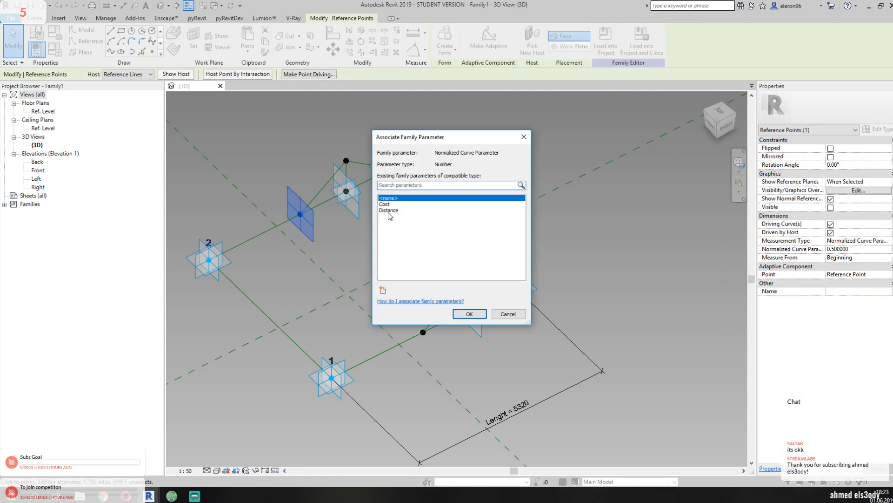
pyautogui.click(401, 210)
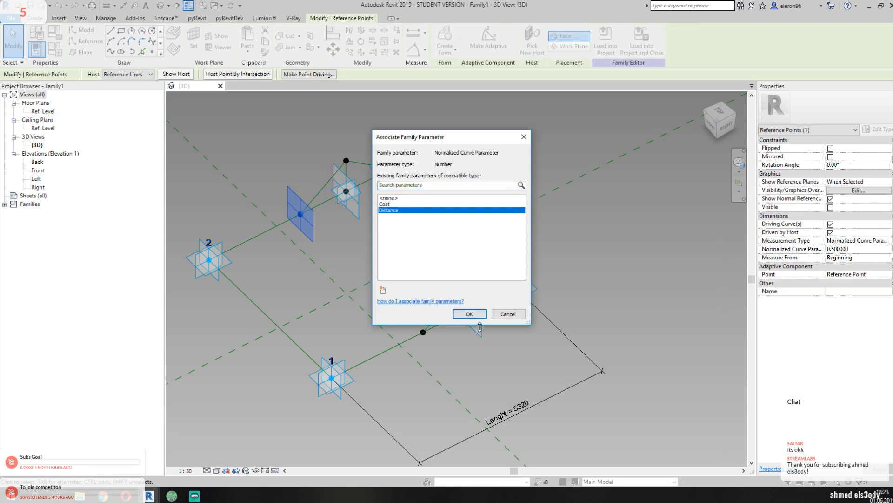
pyautogui.click(465, 319)
pyautogui.click(615, 303)
# - Test the Distance parameter by setting its value to 0.1 in the family types and applying it
pyautogui.scroll(2, 325, 217)
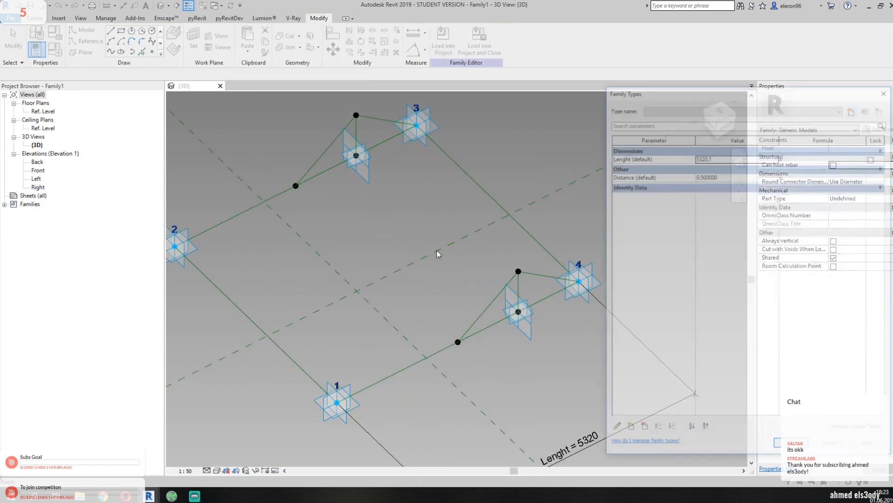
pyautogui.click(750, 179)
pyautogui.write('0.1')
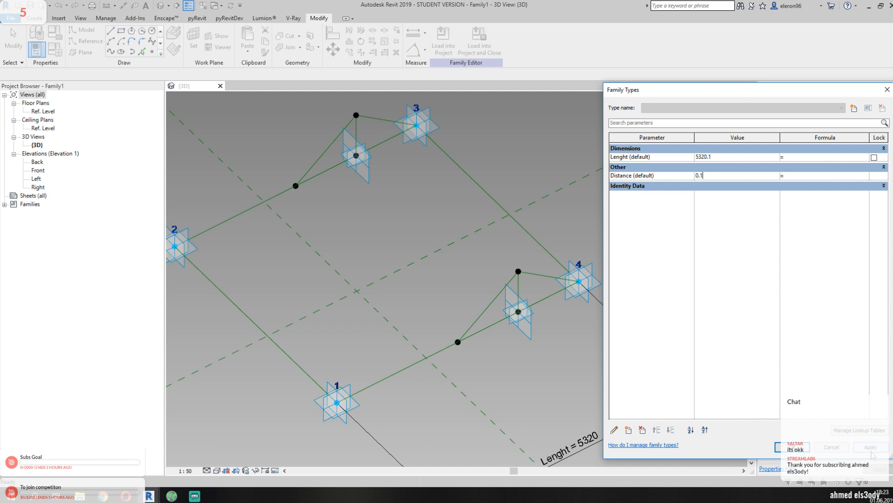
pyautogui.click(871, 449)
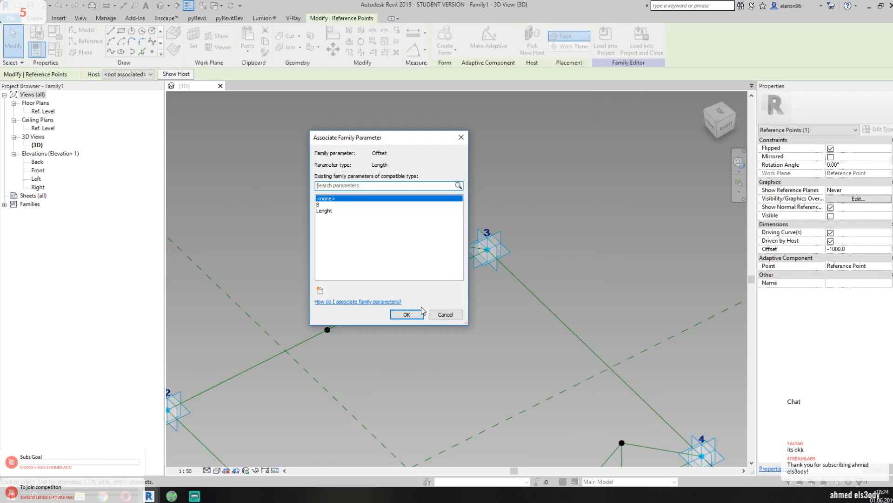
# - Try mirroring the line 2-3 offset point and setting its offset to 1000
pyautogui.click(421, 313)
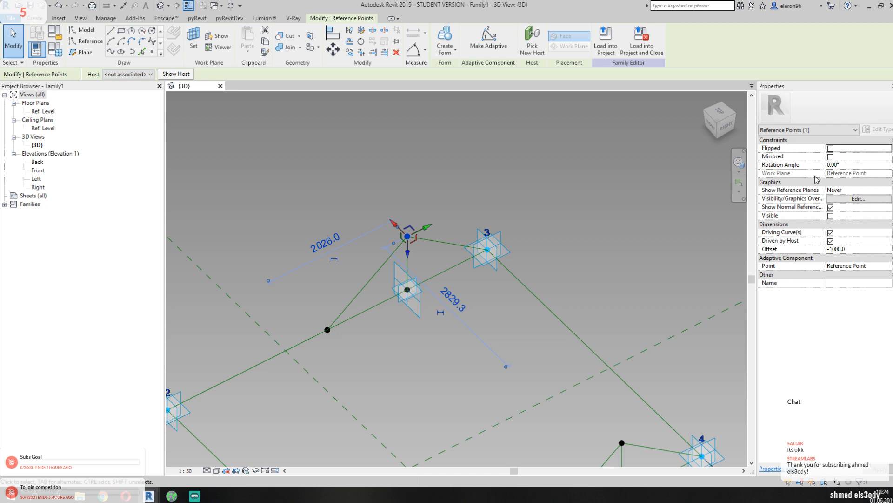
pyautogui.click(830, 157)
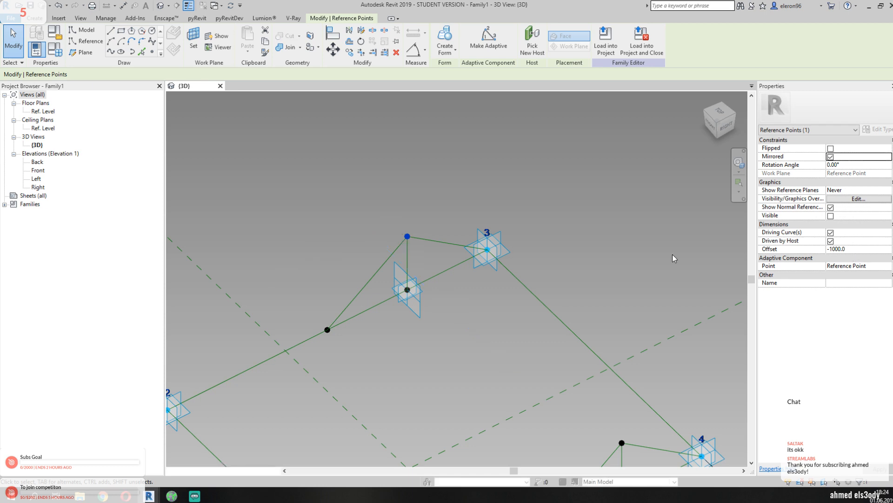
pyautogui.click(863, 248)
pyautogui.write('1000')
pyautogui.press('Return')
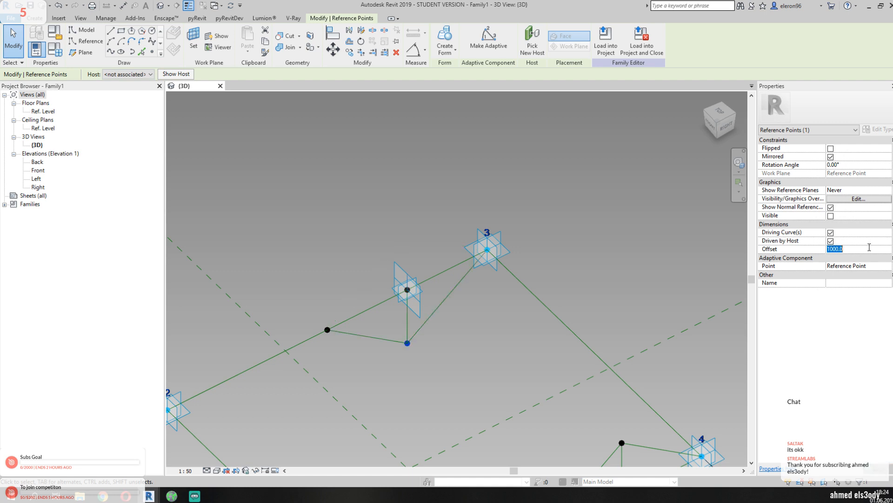
# - Set the line 2-3 offset point's offset to -1000, turn off its mirroring and deselect it
pyautogui.click(831, 148)
pyautogui.click(860, 248)
pyautogui.write('-1000')
pyautogui.click(831, 157)
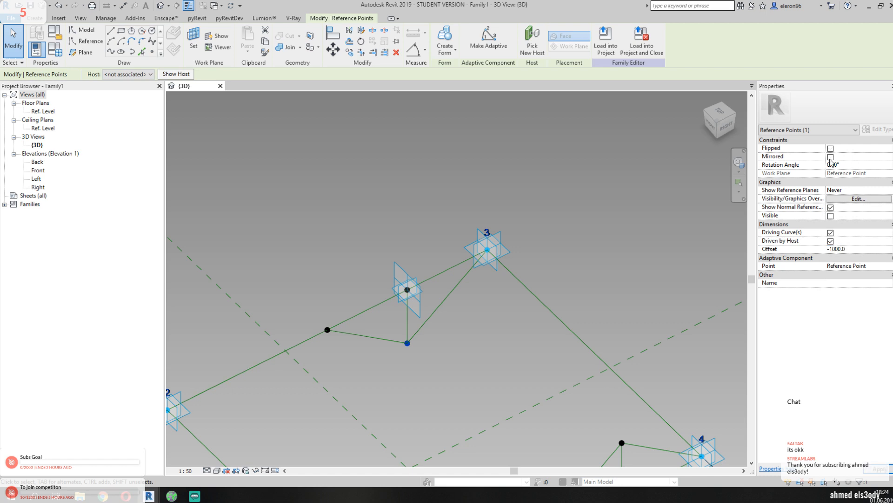
pyautogui.click(417, 249)
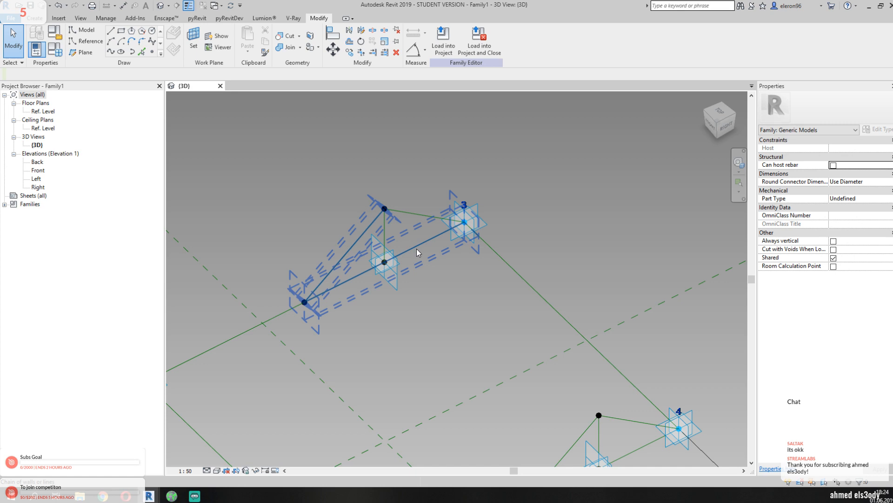
# - Examine the offset-point triangles on lines 2-3 and 1-4, checking the midpoint and offset point of line 1-4
pyautogui.keyDown('shift'); pyautogui.moveTo(467, 310); pyautogui.dragTo(509, 300, button='middle'); pyautogui.keyUp('shift')
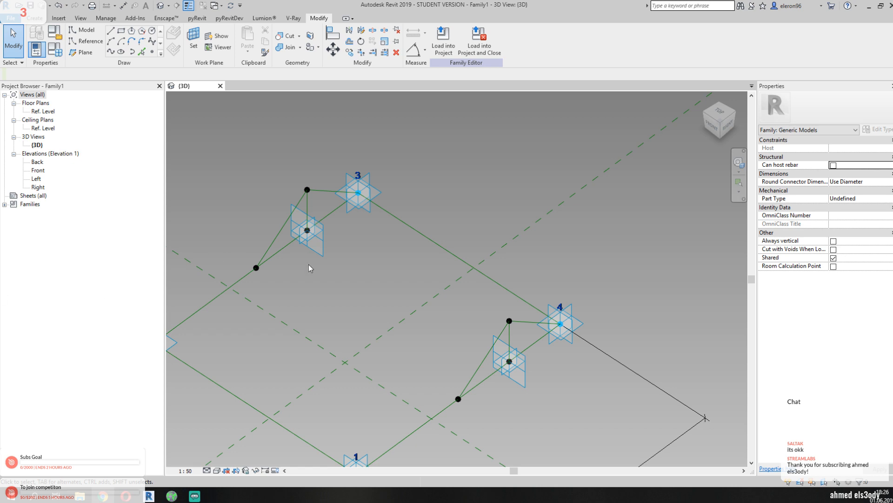
pyautogui.moveTo(372, 267); pyautogui.dragTo(438, 253, button='middle')
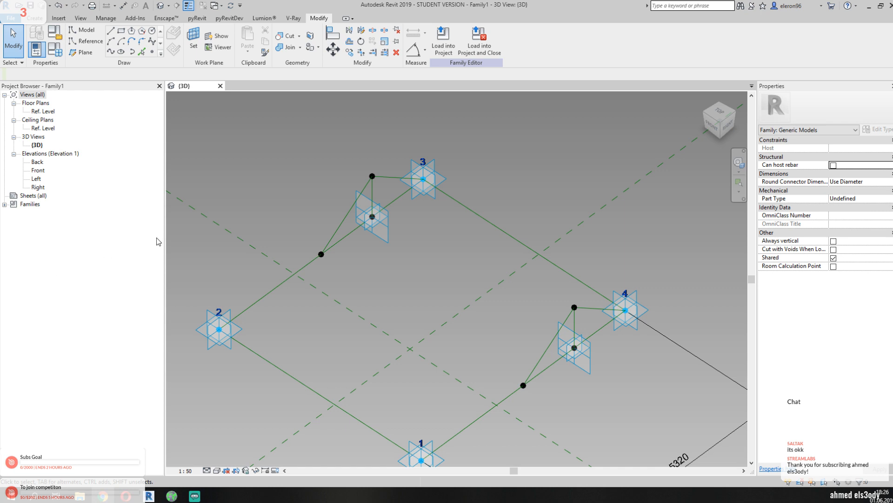
pyautogui.moveTo(321, 245); pyautogui.dragTo(347, 243, button='middle')
pyautogui.scroll(-1, 343, 238)
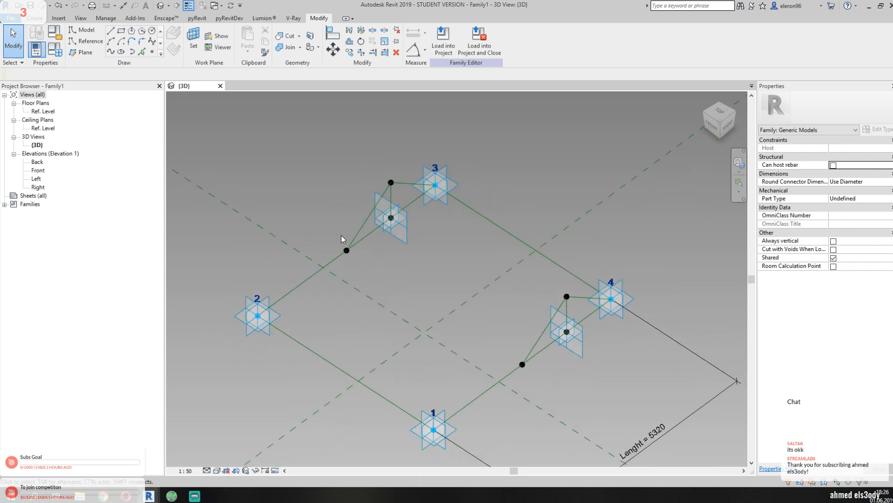
pyautogui.moveTo(452, 265); pyautogui.dragTo(450, 243, button='middle')
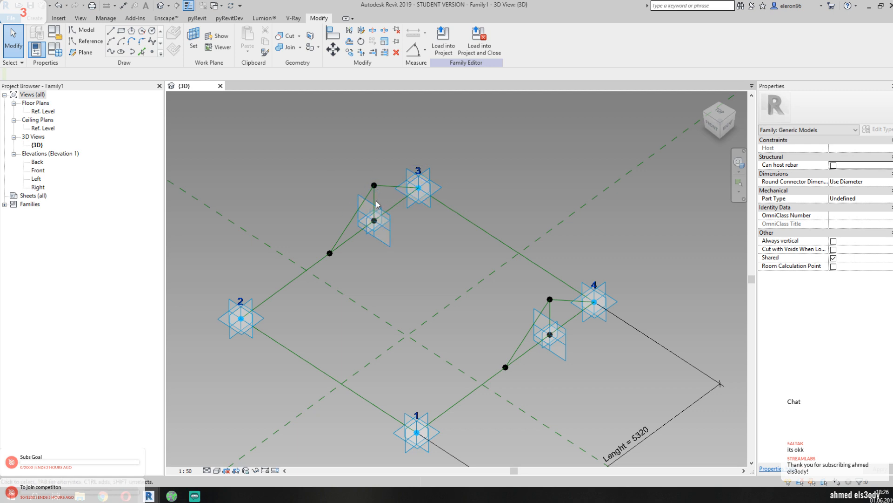
pyautogui.moveTo(583, 292); pyautogui.dragTo(475, 247, button='middle')
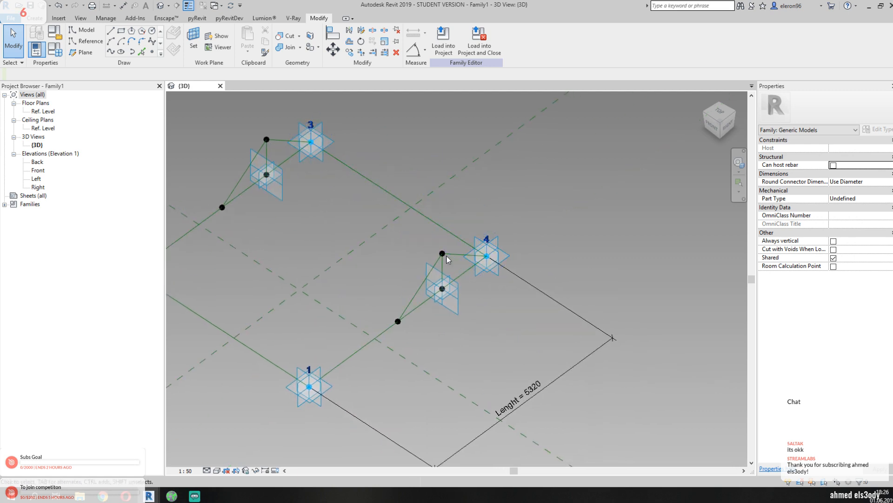
pyautogui.scroll(2, 427, 251)
pyautogui.moveTo(355, 326); pyautogui.dragTo(347, 270, button='middle')
pyautogui.moveTo(347, 270); pyautogui.dragTo(397, 335)
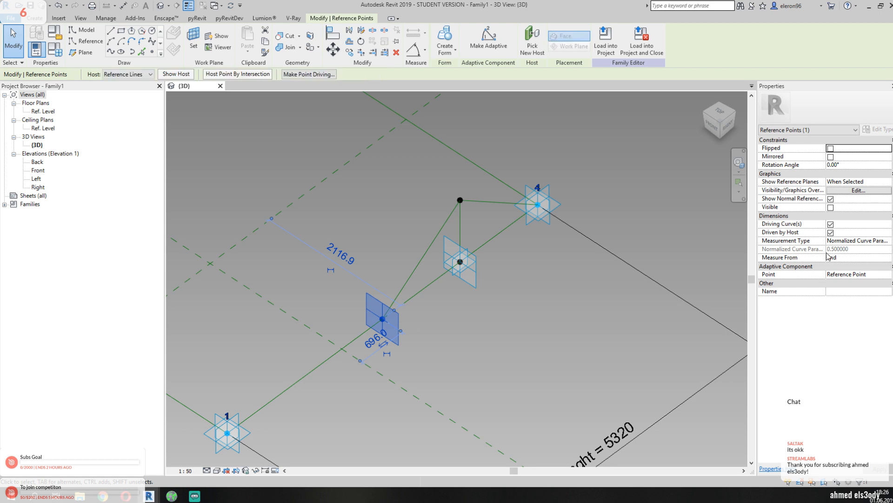
pyautogui.moveTo(439, 172); pyautogui.dragTo(463, 207)
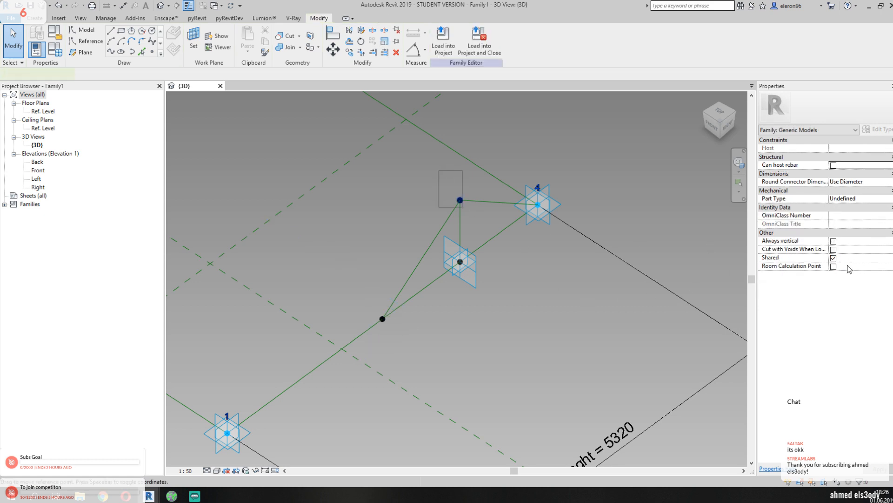
pyautogui.click(542, 302)
pyautogui.scroll(-2, 542, 302)
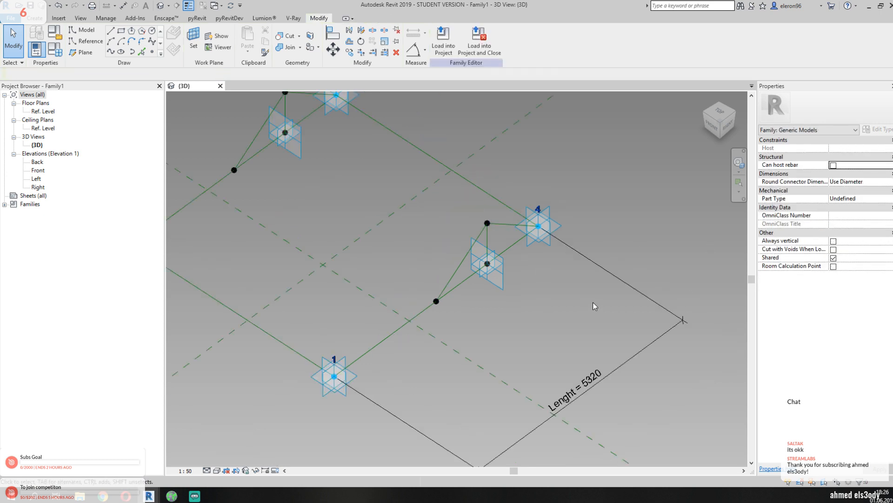
pyautogui.moveTo(597, 307); pyautogui.dragTo(561, 244, button='middle')
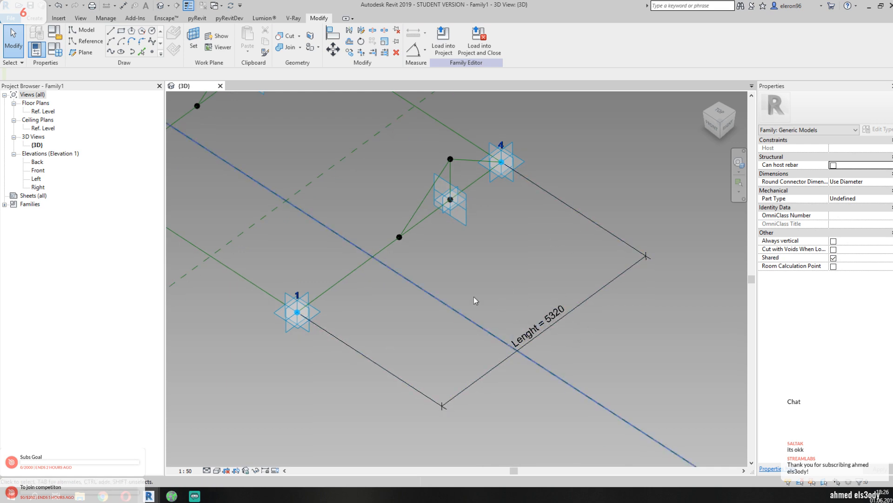
# - Add an instance length parameter named A, grouped under Dimensions, to the family types
pyautogui.click(54, 49)
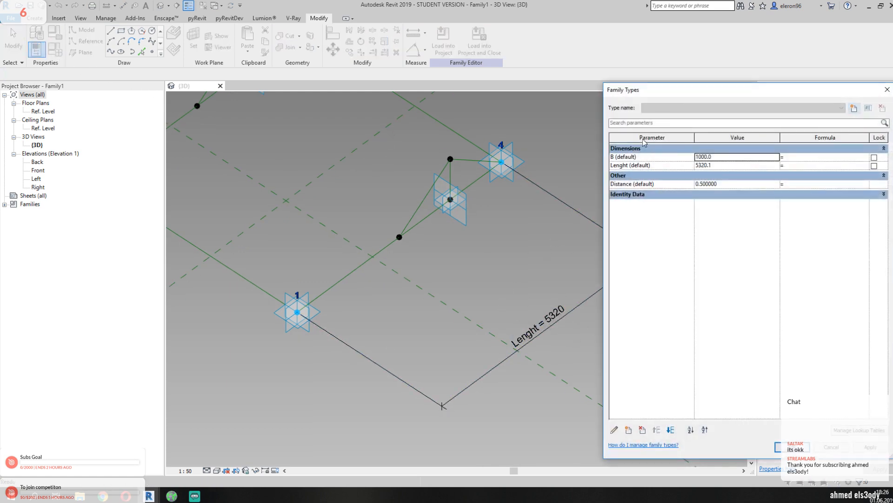
pyautogui.moveTo(687, 96); pyautogui.dragTo(577, 83)
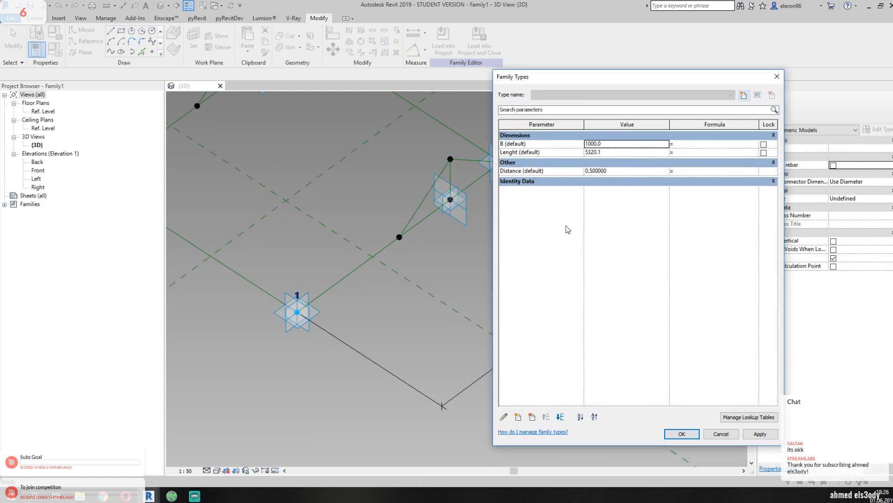
pyautogui.click(518, 417)
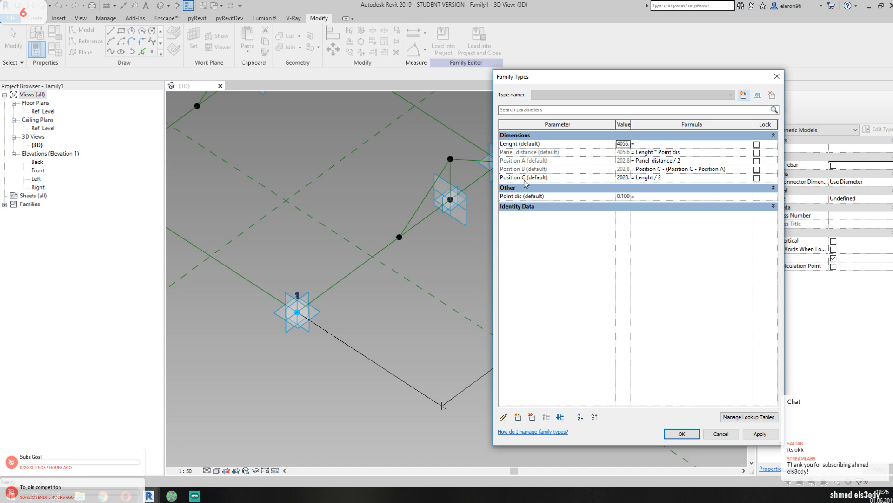
pyautogui.moveTo(617, 78); pyautogui.dragTo(551, 70)
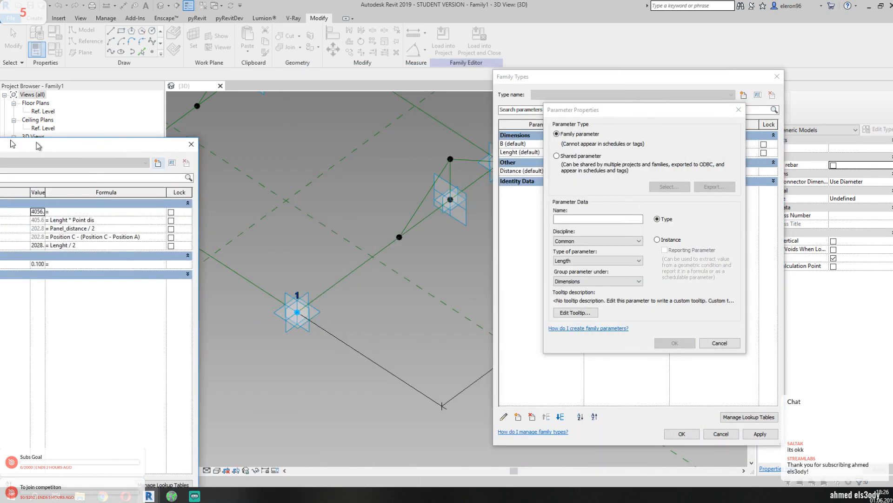
pyautogui.click(585, 218)
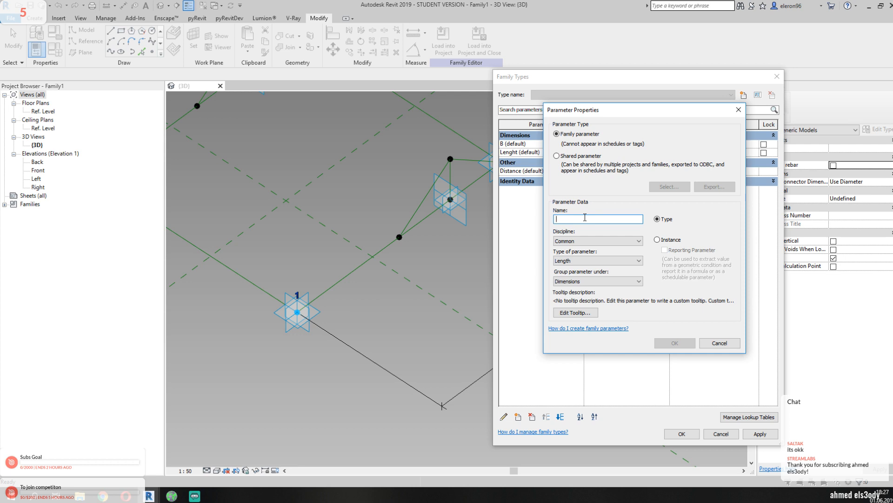
pyautogui.write('A')
pyautogui.click(671, 241)
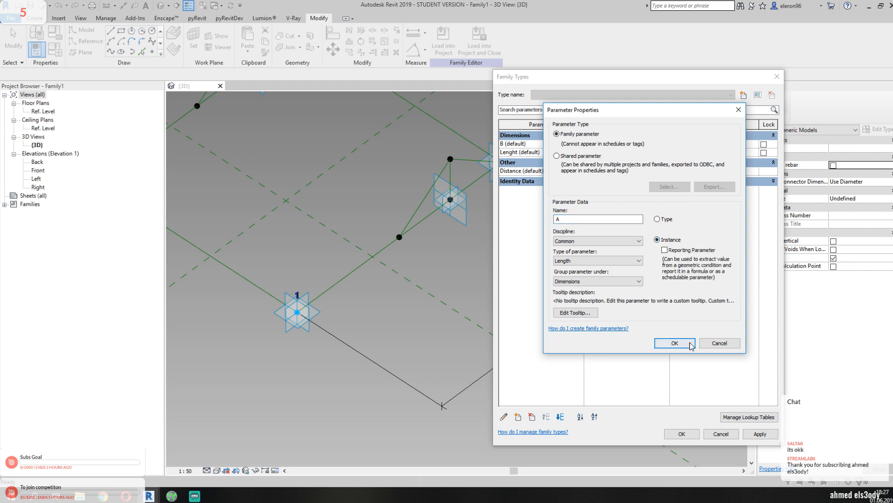
pyautogui.click(675, 342)
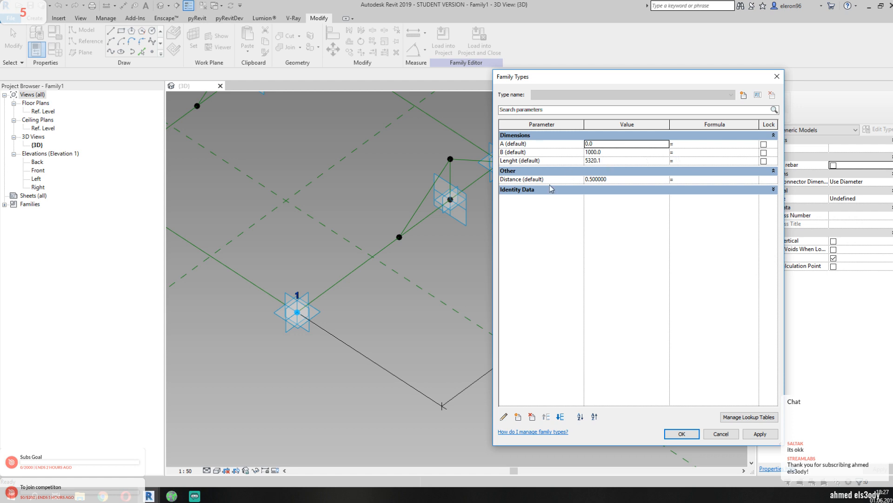
# - Add another instance length parameter named C under Dimensions
pyautogui.click(518, 417)
pyautogui.write('C')
pyautogui.click(671, 241)
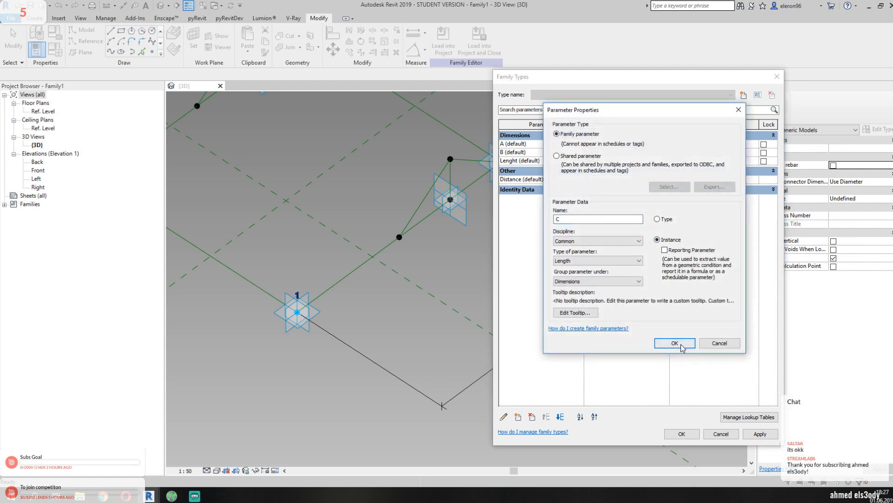
pyautogui.click(675, 343)
# - Try the formula Distance/2 for parameter A and clear it again
pyautogui.click(687, 144)
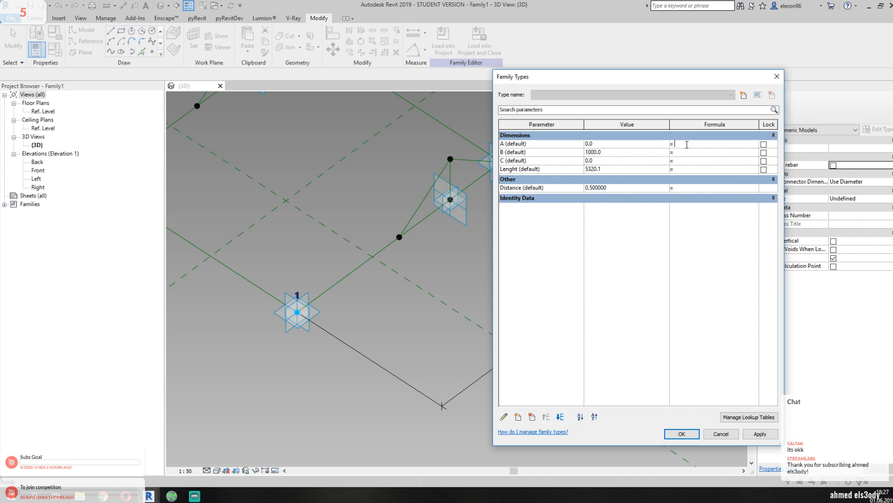
pyautogui.write('Distance/2')
pyautogui.click(707, 250)
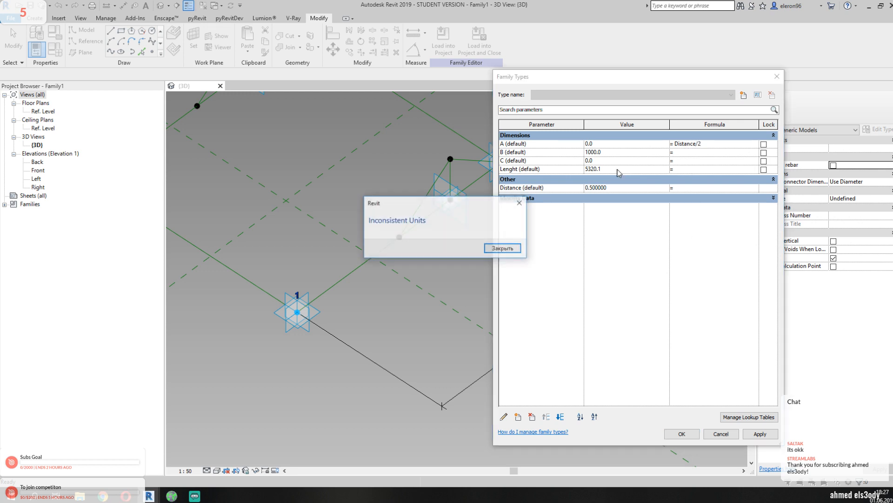
pyautogui.click(504, 250)
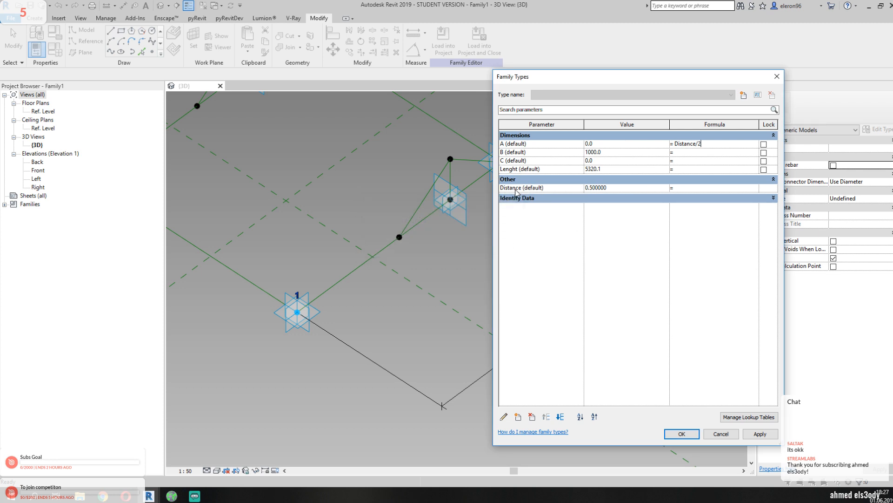
pyautogui.moveTo(702, 145); pyautogui.dragTo(649, 149)
pyautogui.press('BackSpace')
# - Set the formula of parameter A to Distance * Lenght and apply it
pyautogui.click(538, 188)
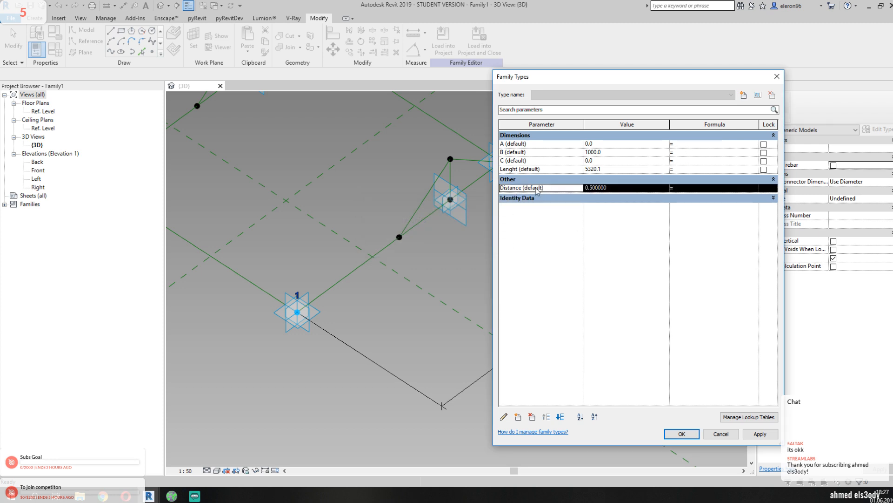
pyautogui.moveTo(518, 187); pyautogui.dragTo(524, 186)
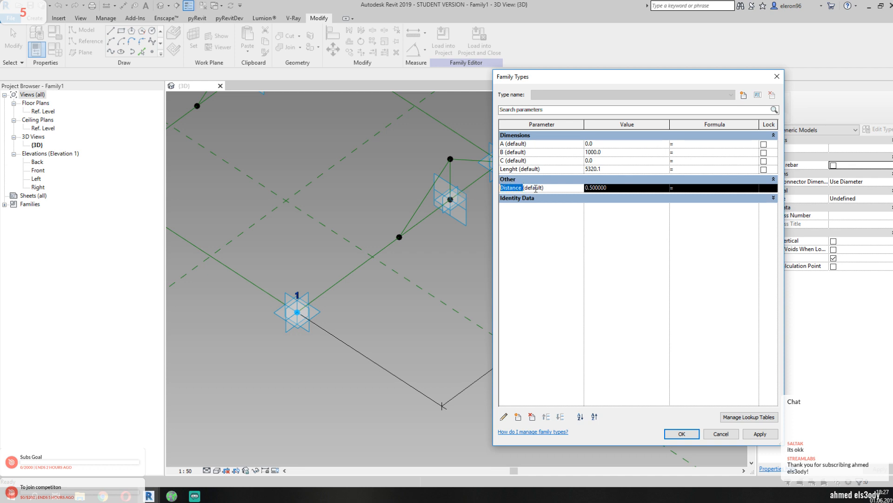
pyautogui.click(711, 146)
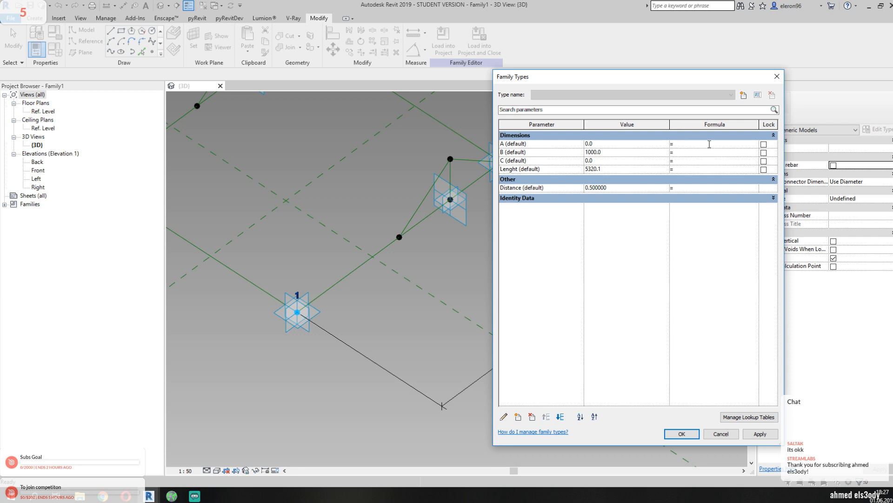
pyautogui.write('Distance *Lenght')
pyautogui.press('Return')
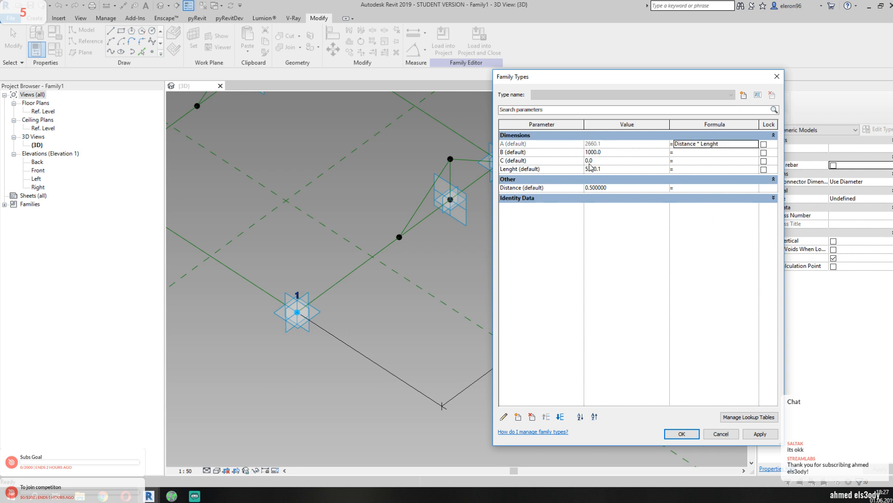
pyautogui.click(756, 435)
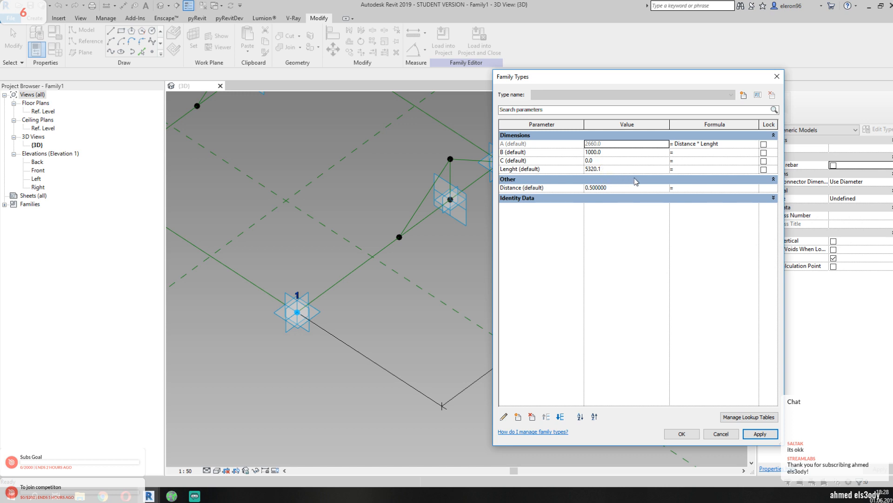
# - Try driving parameter C with the formula A
pyautogui.click(687, 161)
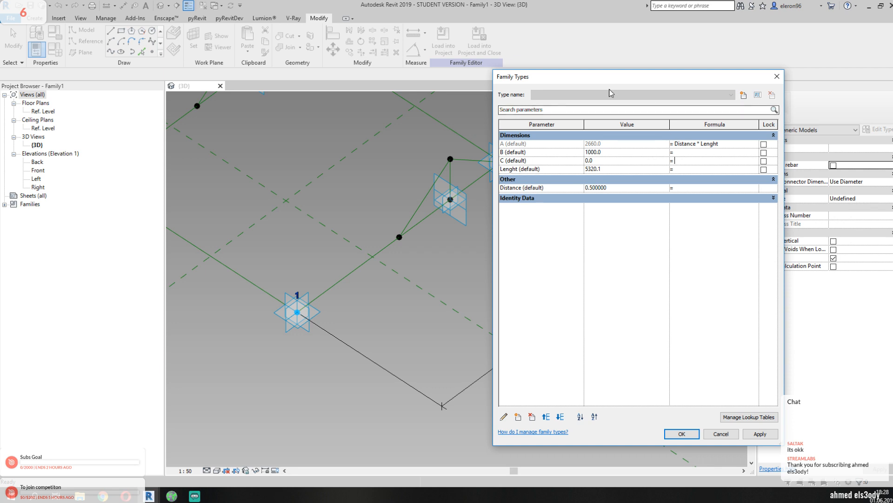
pyautogui.moveTo(610, 80); pyautogui.dragTo(516, 91)
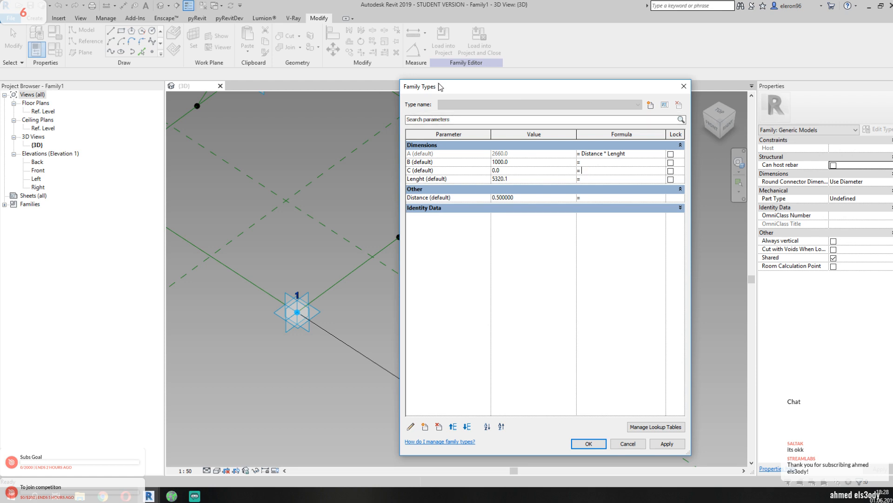
pyautogui.click(592, 163)
pyautogui.click(592, 169)
pyautogui.moveTo(531, 89)
pyautogui.mouseDown()
pyautogui.moveTo(582, 82)
pyautogui.moveTo(527, 74)
pyautogui.mouseUp()
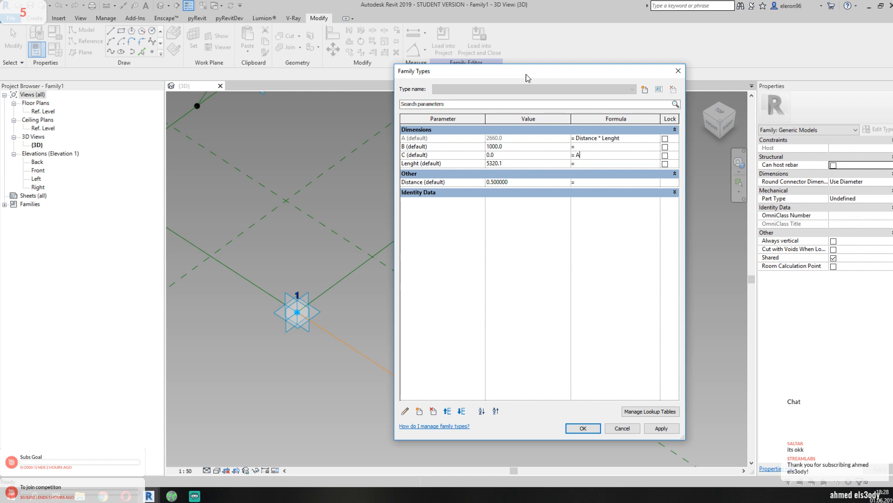
pyautogui.click(607, 145)
# - Copy parameter A's formula, and clear the formulas of both A and C
pyautogui.click(626, 137)
pyautogui.hotkey('ctrl', 'c')
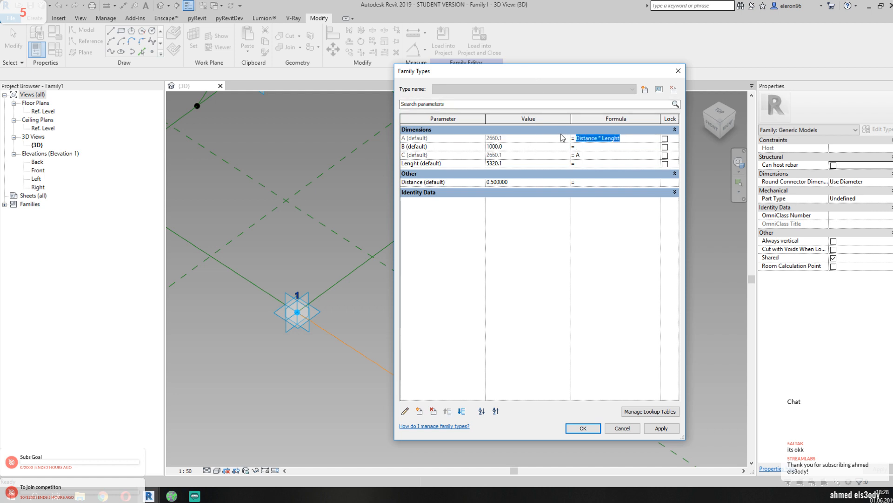
pyautogui.press('Delete')
pyautogui.click(584, 154)
pyautogui.press('Delete')
# - Add an instance length parameter named Panel distance and give it the copied formula Distance * Lenght
pyautogui.click(420, 411)
pyautogui.write('Panel dis')
pyautogui.write('ce')
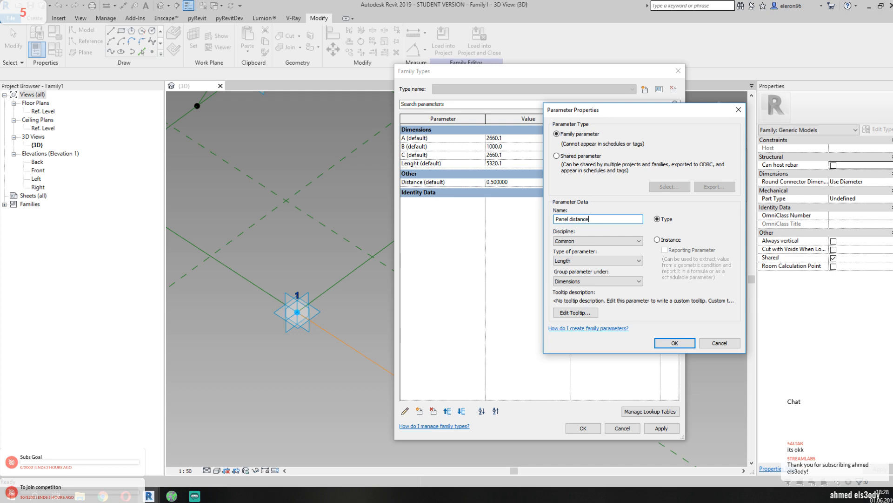
pyautogui.click(657, 239)
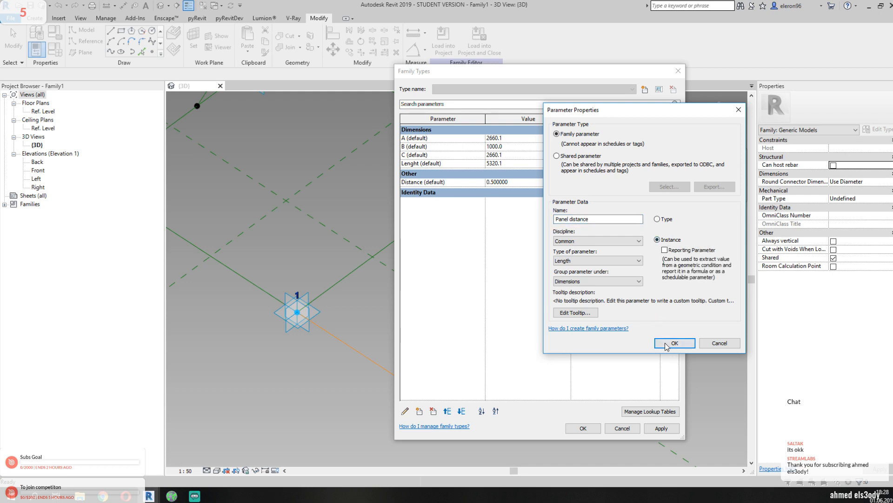
pyautogui.click(674, 343)
pyautogui.click(601, 173)
pyautogui.hotkey('ctrl', 'v')
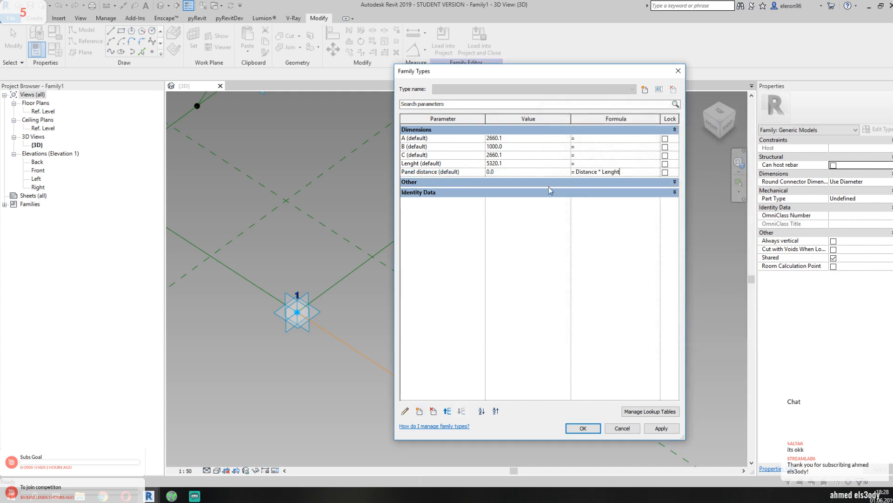
pyautogui.click(471, 182)
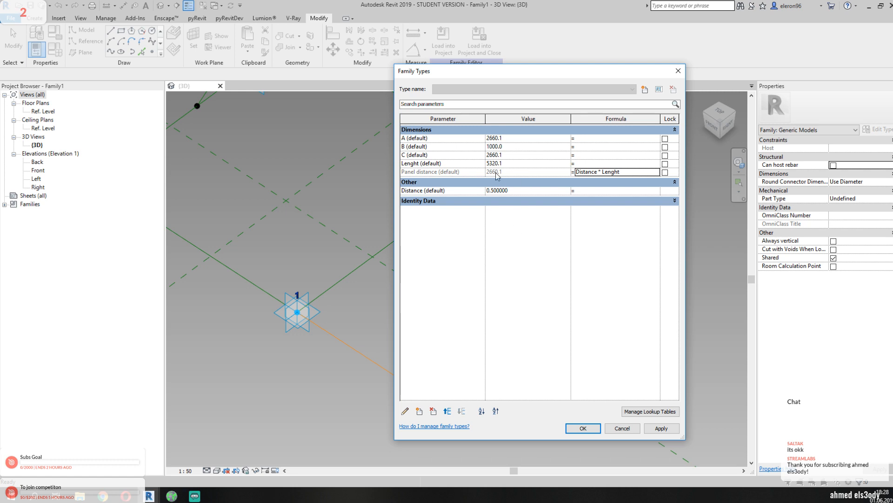
# - Set the formula of parameter A to Panel distance / 2, reusing the copied parameter name
pyautogui.moveTo(437, 172); pyautogui.dragTo(372, 166)
pyautogui.hotkey('ctrl', 'c')
pyautogui.click(614, 138)
pyautogui.hotkey('ctrl', 'v')
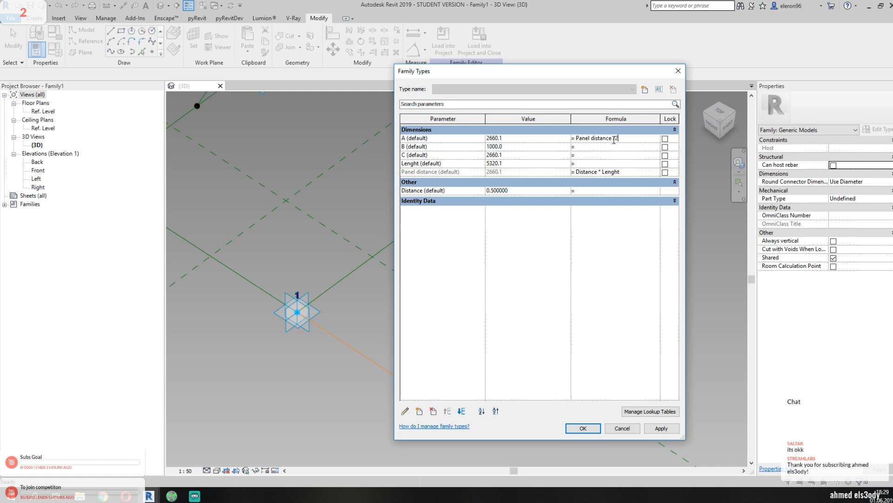
pyautogui.press('Return')
# - Set the formula of parameter C to Lenght / 2
pyautogui.click(598, 163)
pyautogui.click(586, 154)
pyautogui.click(607, 230)
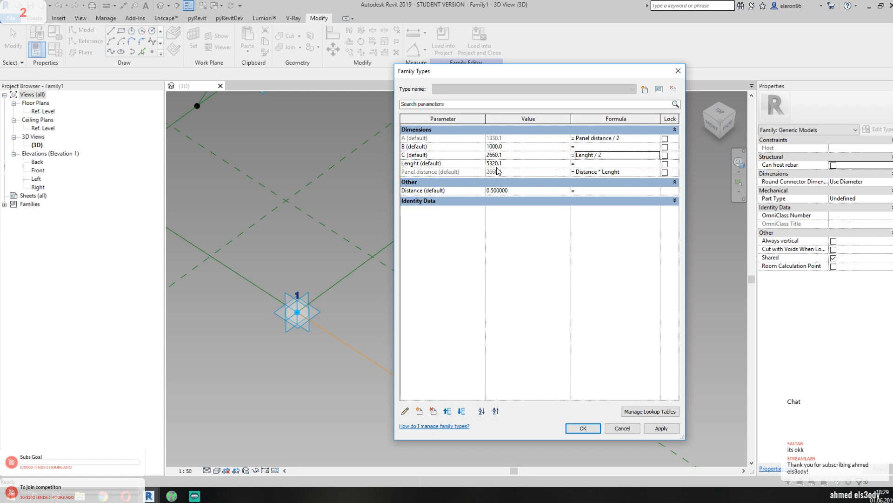
# - Set the formula of parameter B to C - (C - A)
pyautogui.click(603, 148)
pyautogui.press('BackSpace')
pyautogui.press('Return')
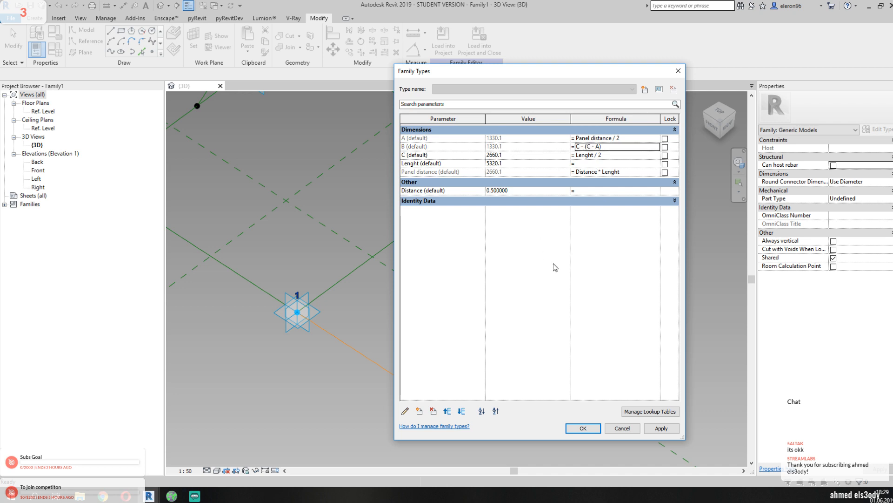
# - Change parameter B's formula to C - sqrt(C ^ 2 - A ^ 2), apply it and close the family types
pyautogui.click(613, 148)
pyautogui.click(592, 147)
pyautogui.write('sqrt(C^2 - A')
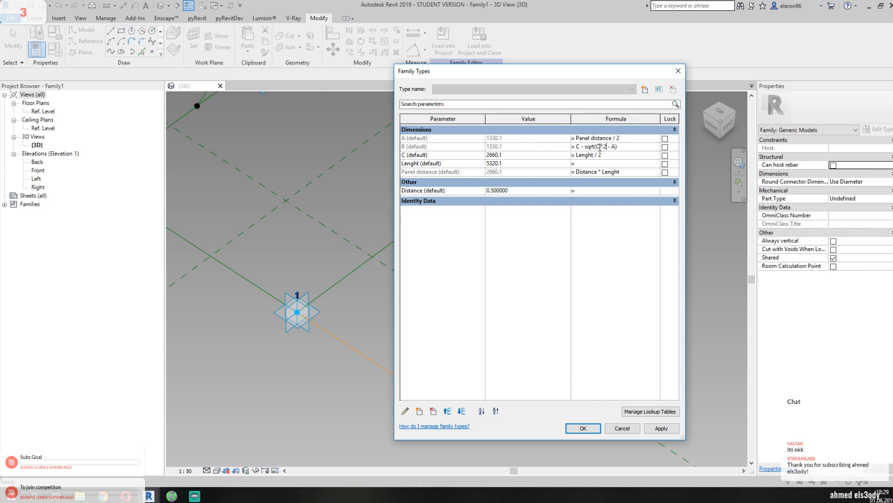
pyautogui.write('^@')
pyautogui.click(656, 427)
pyautogui.click(591, 432)
# - Check which family parameter is associated with the offset of line 1-4's offset point, then deselect the point
pyautogui.scroll(-3, 579, 253)
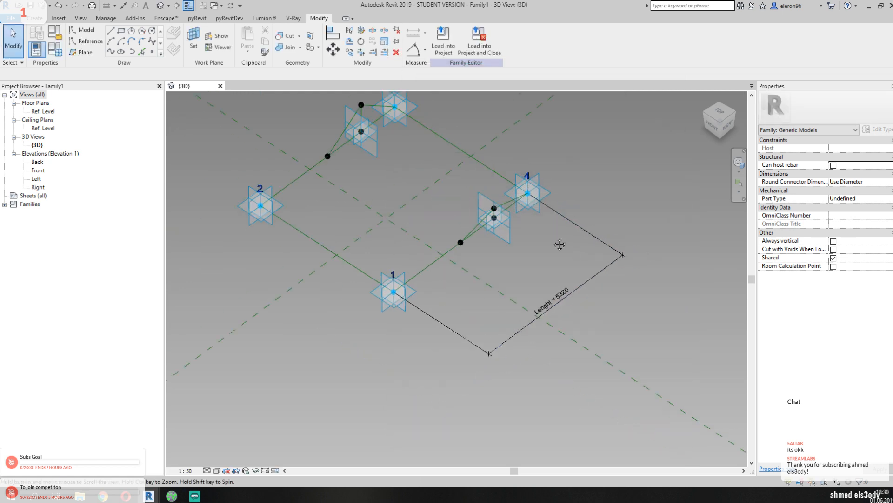
pyautogui.moveTo(507, 210); pyautogui.dragTo(494, 248, button='middle')
pyautogui.scroll(4, 491, 248)
pyautogui.moveTo(438, 211)
pyautogui.mouseDown()
pyautogui.moveTo(485, 263)
pyautogui.moveTo(485, 251)
pyautogui.mouseUp()
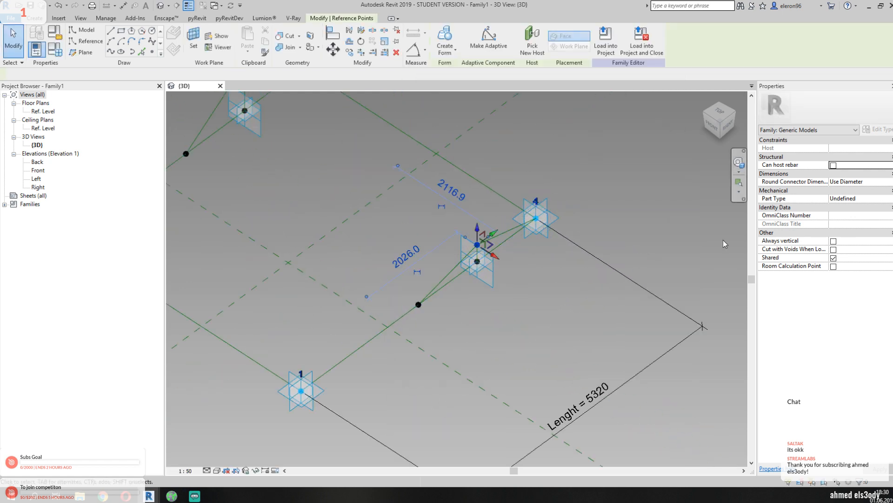
pyautogui.click(892, 249)
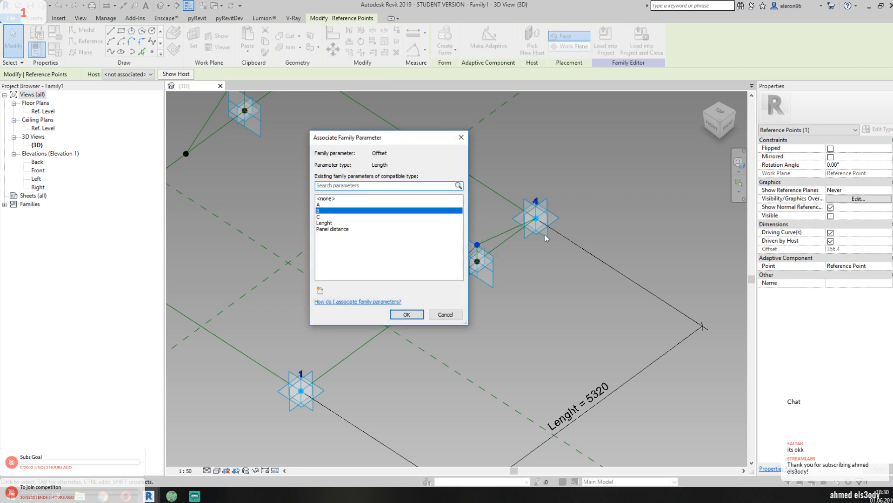
pyautogui.click(407, 314)
pyautogui.press('Escape')
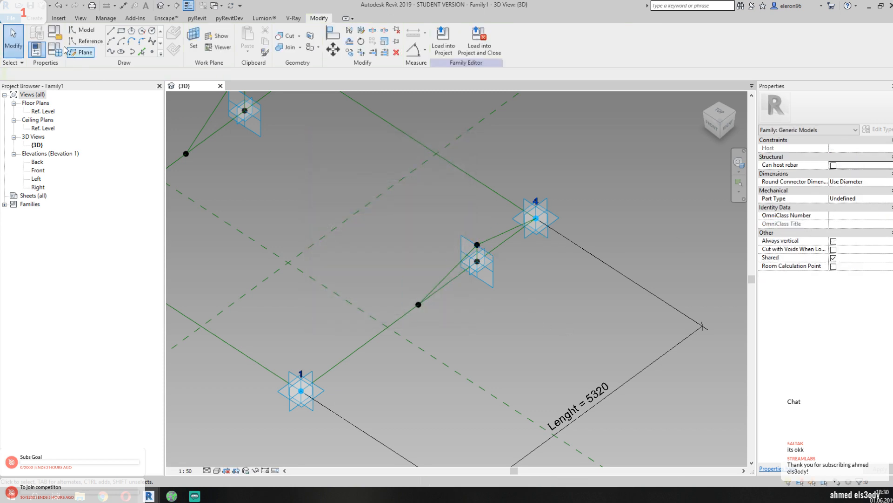
# - Flex the family by setting the Distance parameter to 0.1 and applying it
pyautogui.click(55, 49)
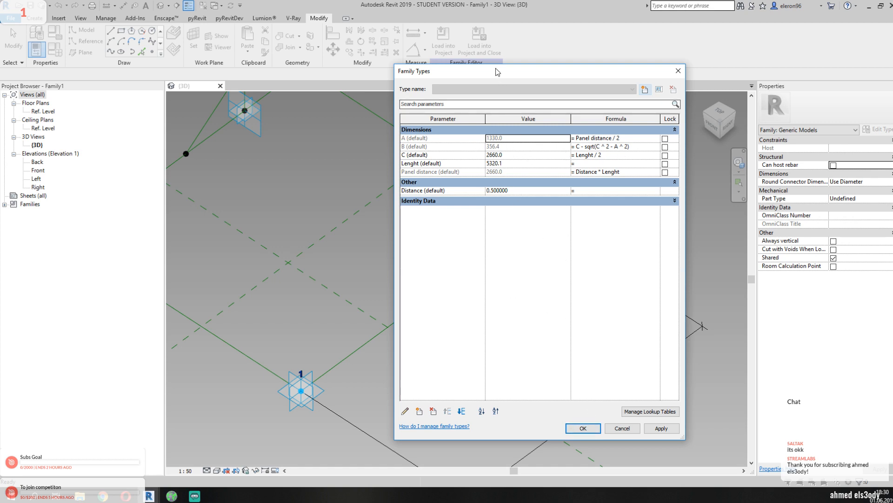
pyautogui.moveTo(497, 71); pyautogui.dragTo(654, 85)
pyautogui.click(680, 204)
pyautogui.write('0.1')
pyautogui.click(817, 442)
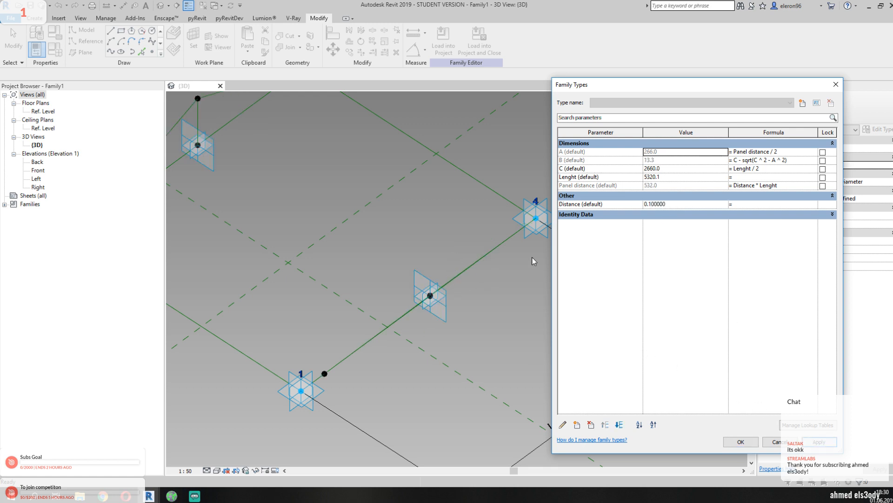
# - Set the Distance parameter to 0.6 and close the family types
pyautogui.click(694, 205)
pyautogui.write('0.6')
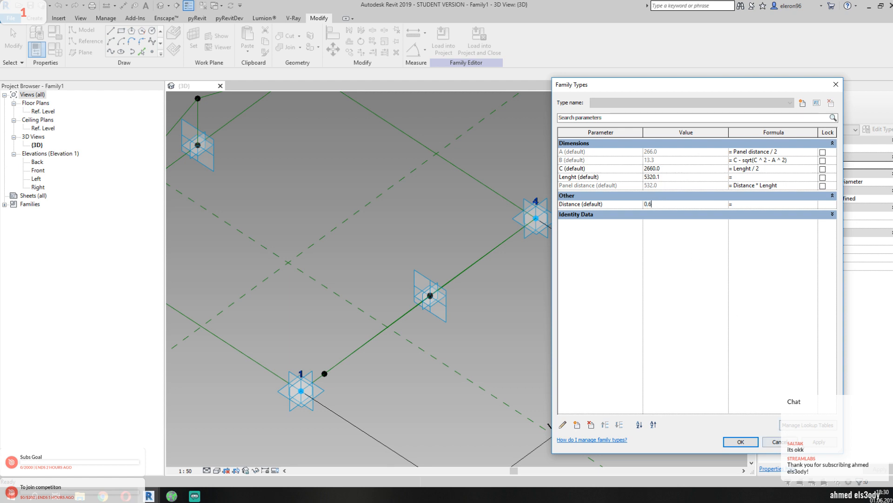
pyautogui.press('Return')
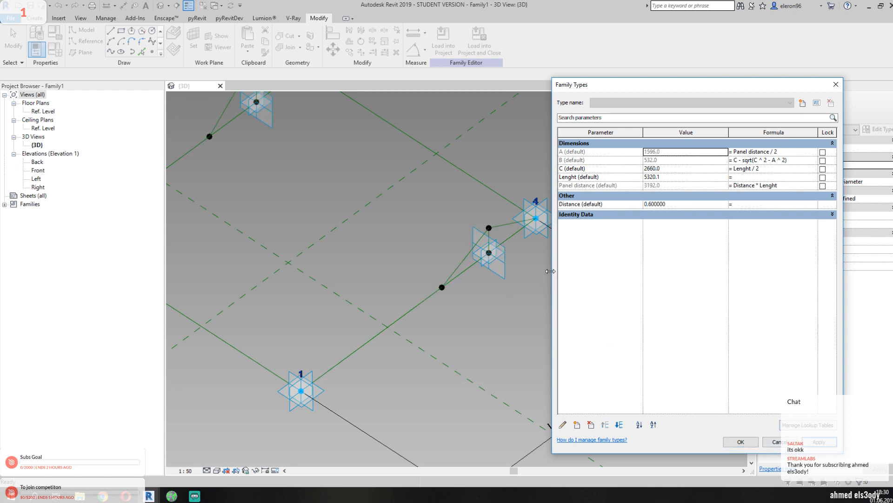
pyautogui.click(741, 442)
# - Add an instance length family parameter named -B, grouped under Dimensions
pyautogui.keyDown('shift'); pyautogui.moveTo(566, 319); pyautogui.dragTo(467, 167, button='middle'); pyautogui.keyUp('shift')
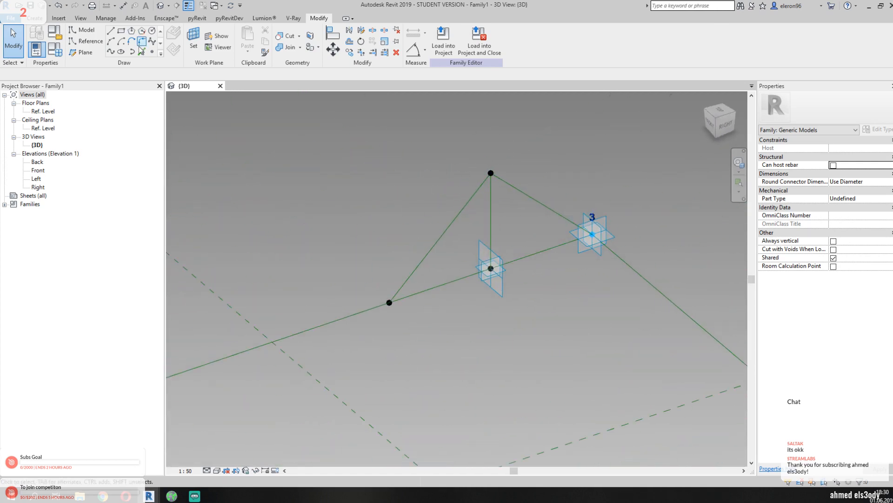
pyautogui.click(54, 49)
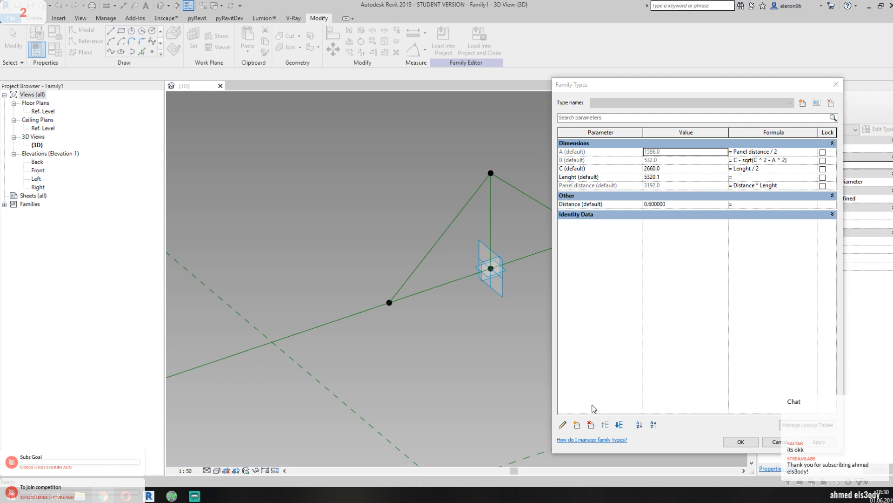
pyautogui.click(577, 425)
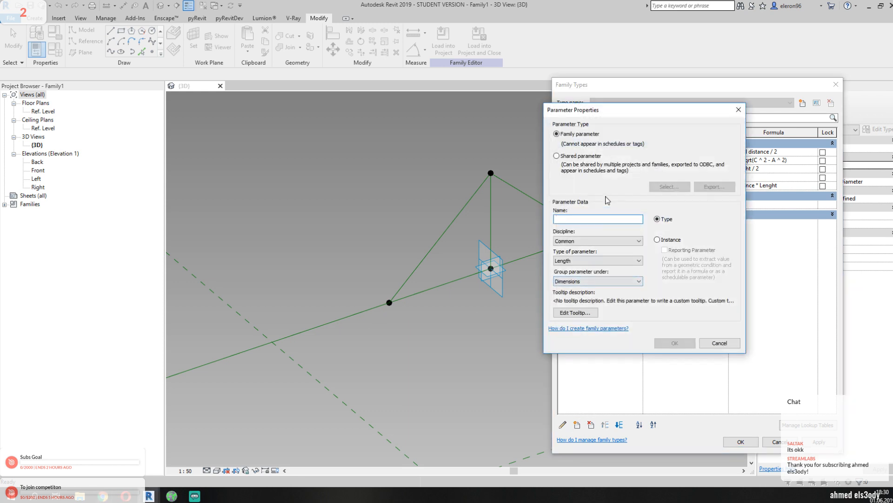
pyautogui.write('-')
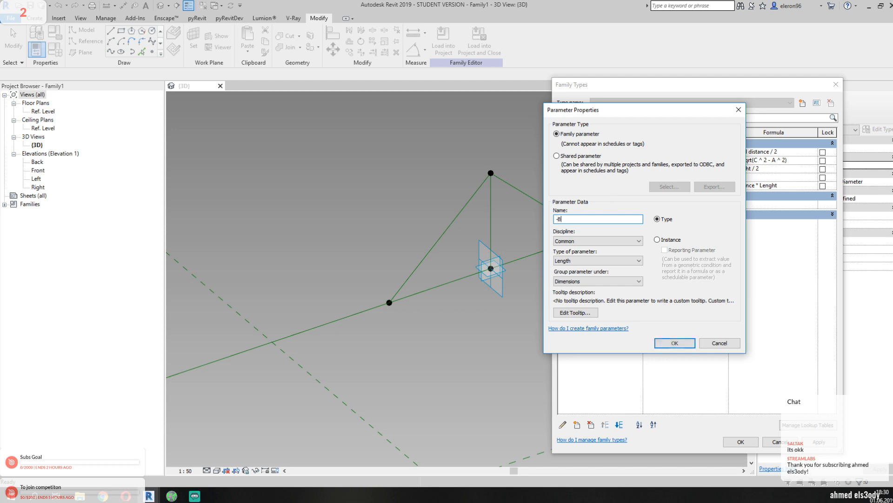
pyautogui.write('B')
pyautogui.click(657, 239)
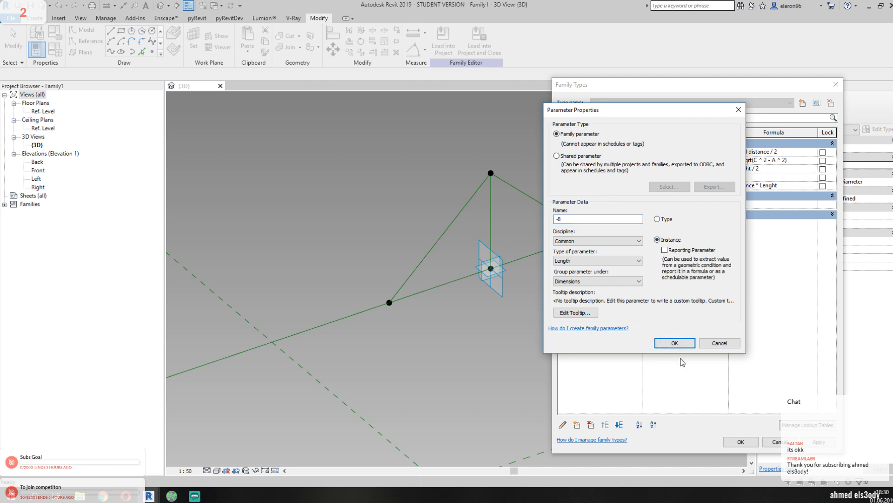
pyautogui.click(675, 343)
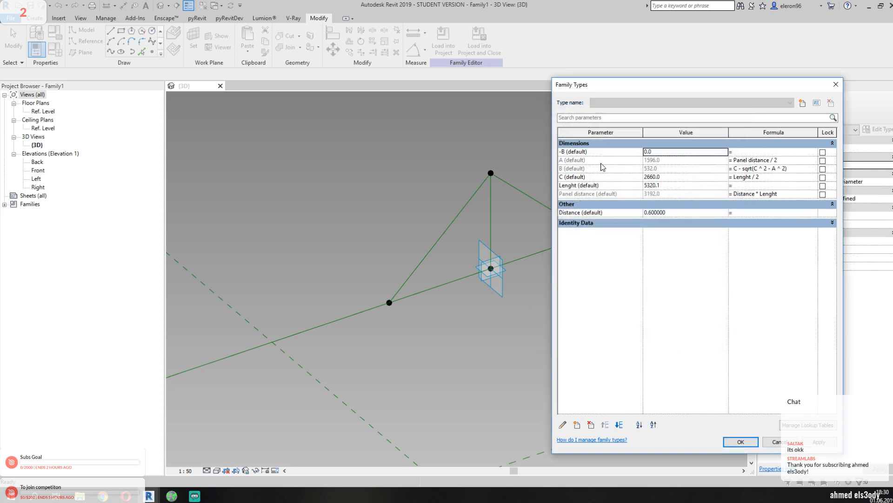
# - Set the formula of parameter -B to B * (-1) and accept the family types
pyautogui.click(747, 153)
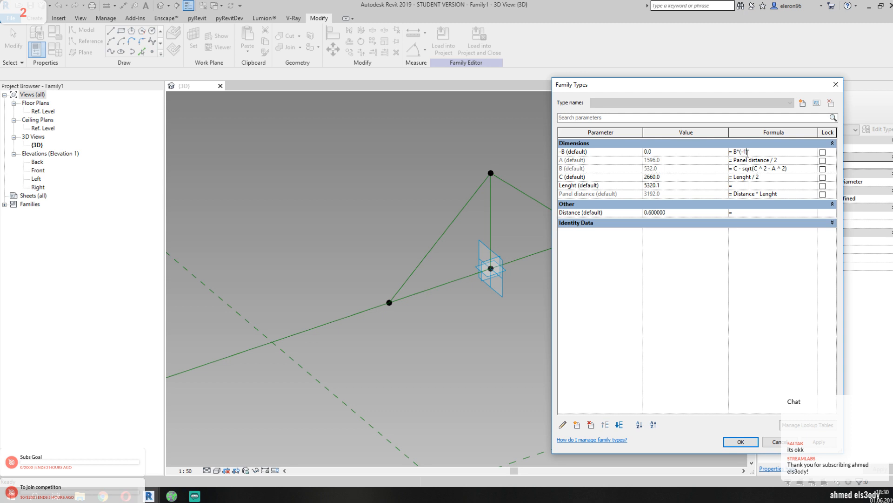
pyautogui.press('Return')
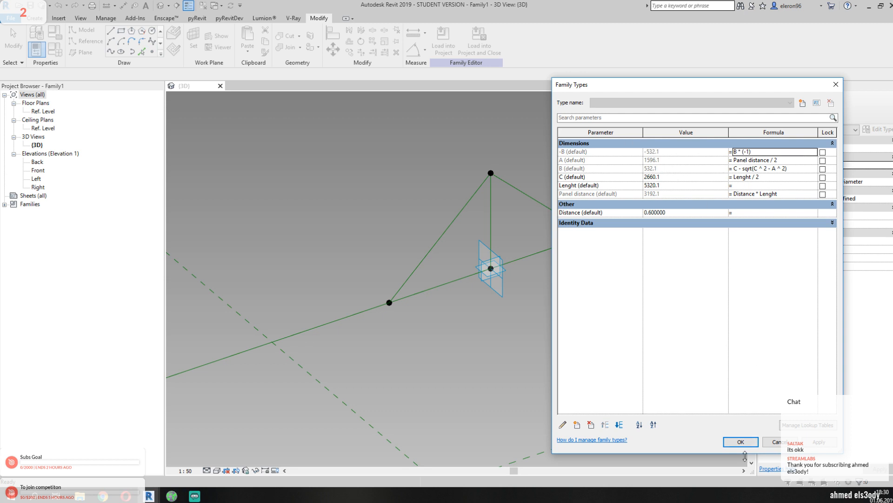
pyautogui.click(741, 441)
# - Associate the offset of line 2-3's offset point with parameter -B, then deselect the point
pyautogui.moveTo(455, 134); pyautogui.dragTo(545, 193)
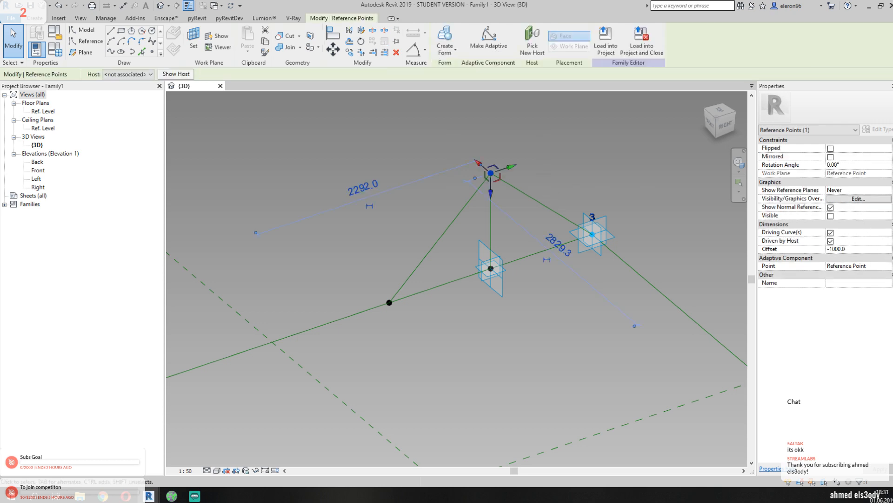
pyautogui.click(889, 249)
pyautogui.click(325, 198)
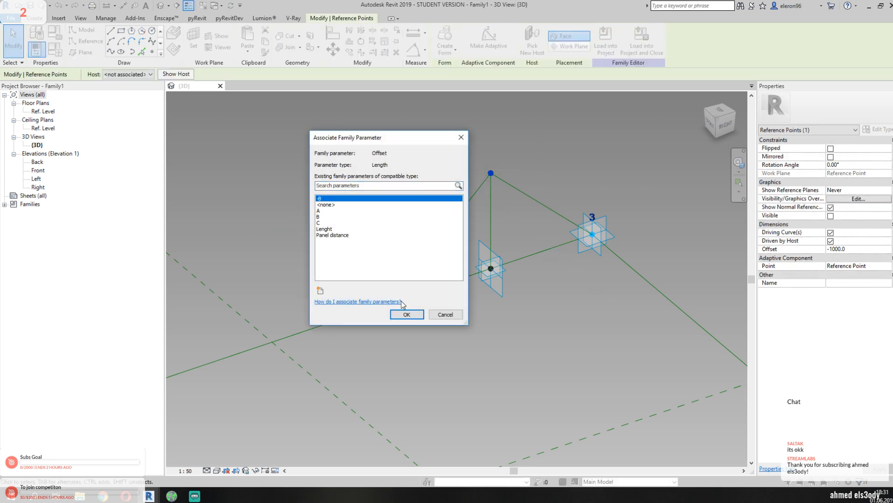
pyautogui.click(407, 314)
pyautogui.click(442, 318)
# - Flex both offset points by setting the Distance parameter to 0.3 and applying it
pyautogui.scroll(-5, 381, 216)
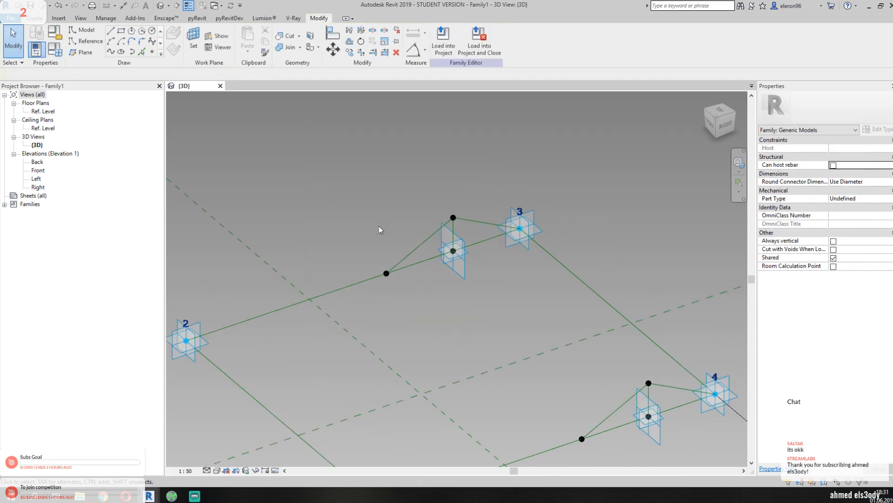
pyautogui.moveTo(453, 292)
pyautogui.mouseDown(button='middle')
pyautogui.moveTo(455, 261)
pyautogui.moveTo(457, 278)
pyautogui.mouseUp(button='middle')
pyautogui.click(55, 50)
pyautogui.click(677, 206)
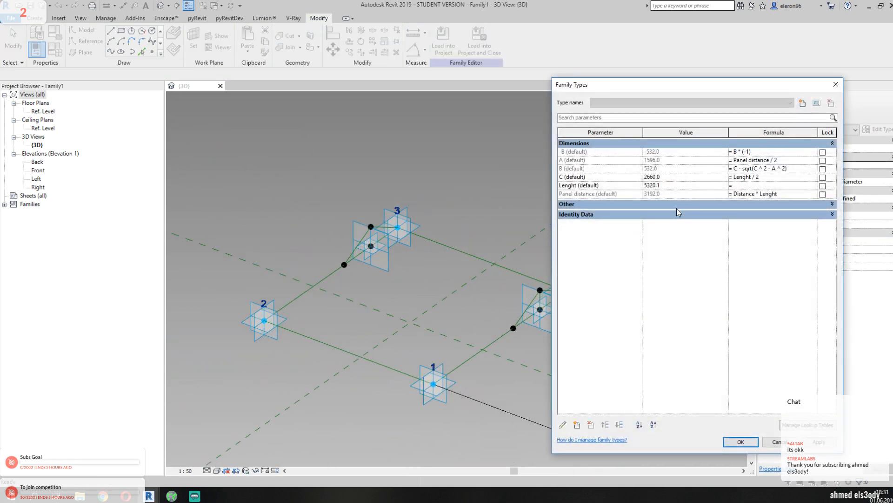
pyautogui.click(681, 206)
pyautogui.click(681, 212)
pyautogui.write('0.3')
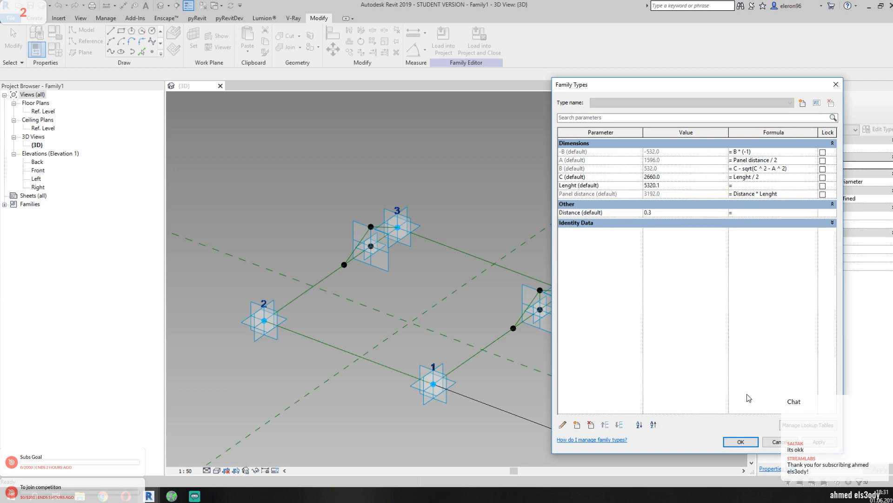
pyautogui.click(818, 442)
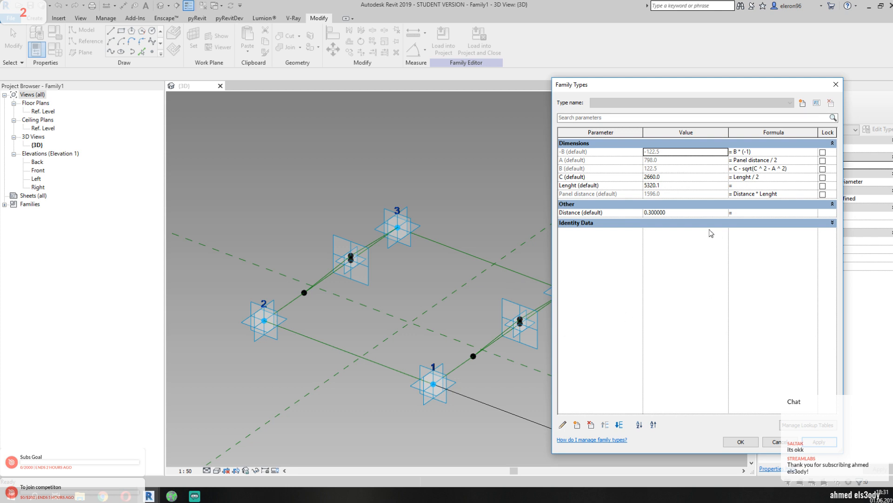
# - Set the Distance parameter to 0.5, apply it and close the family types
pyautogui.click(685, 212)
pyautogui.write('0.5')
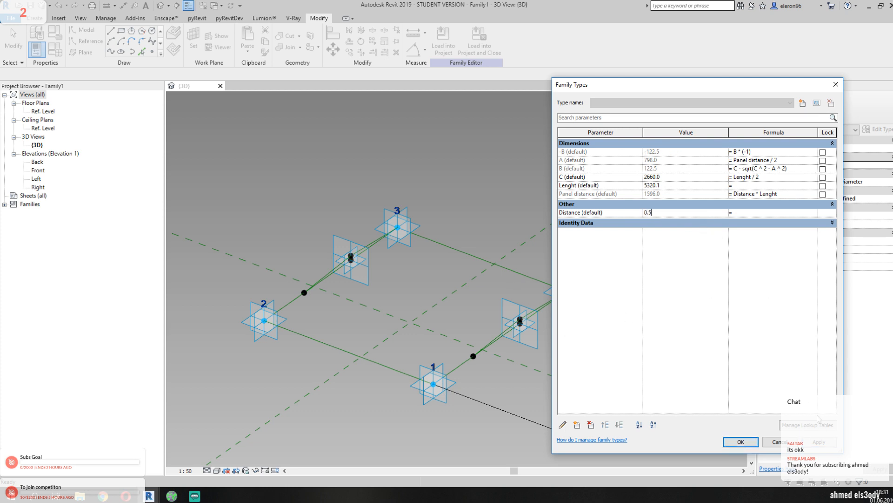
pyautogui.click(818, 444)
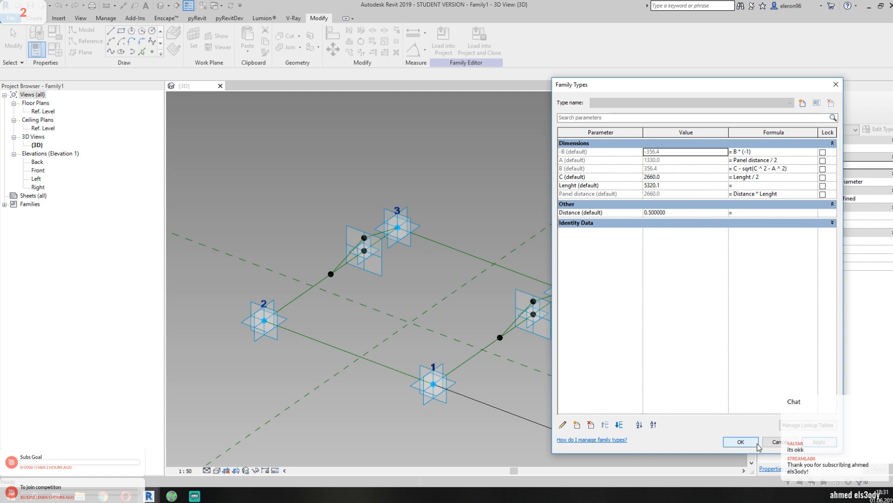
pyautogui.click(740, 442)
# - Draw reference lines with 3D Snapping joining the two hosted points, the two offset points, and adaptive points 3 and 4
pyautogui.keyDown('shift'); pyautogui.moveTo(585, 223); pyautogui.dragTo(554, 202, button='middle'); pyautogui.keyUp('shift')
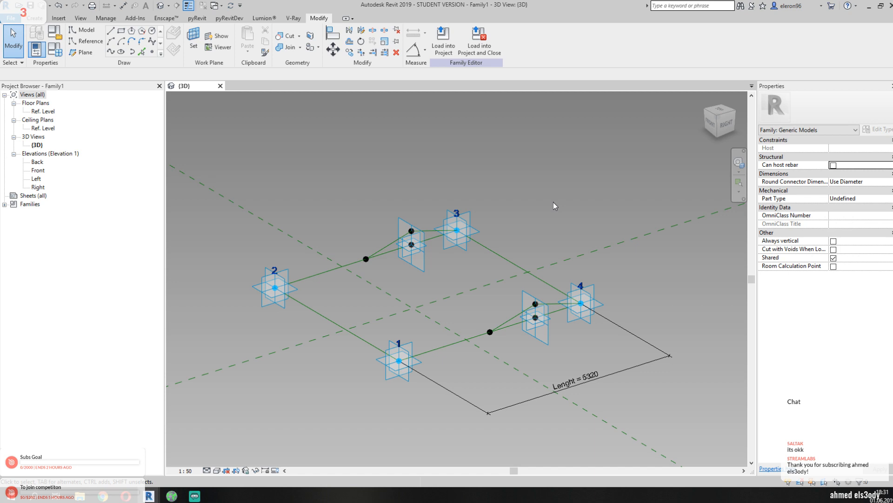
pyautogui.keyDown('shift'); pyautogui.moveTo(451, 193); pyautogui.dragTo(405, 267, button='middle'); pyautogui.keyUp('shift')
pyautogui.scroll(2, 406, 267)
pyautogui.click(92, 44)
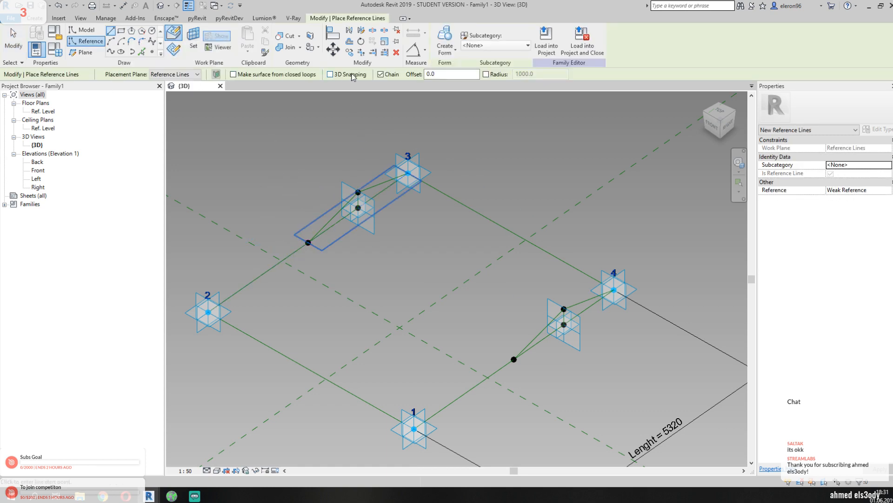
pyautogui.click(308, 242)
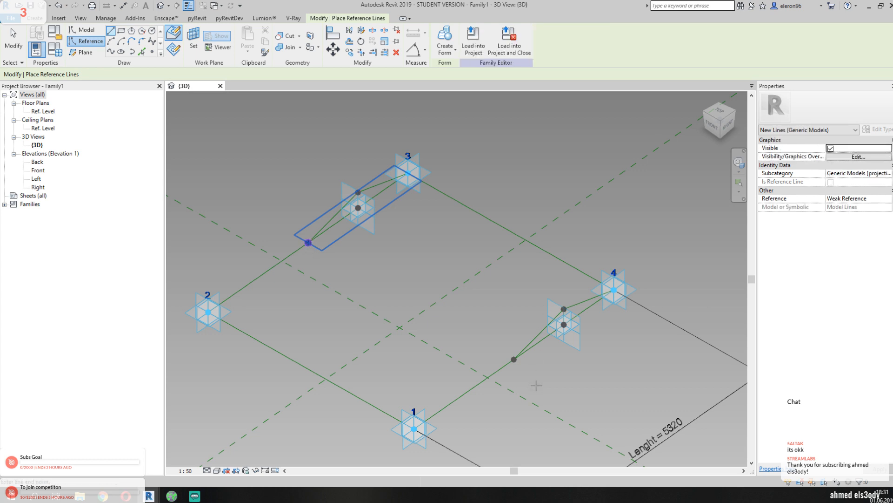
pyautogui.click(514, 359)
pyautogui.click(358, 192)
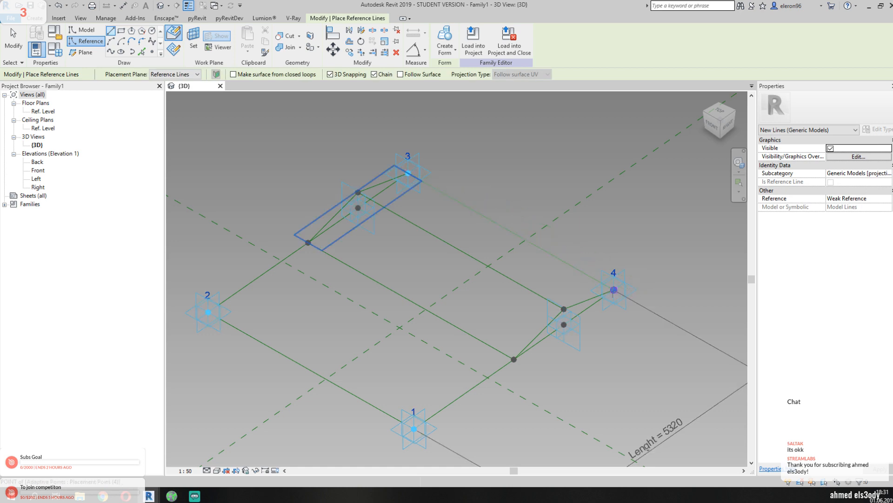
pyautogui.click(614, 290)
pyautogui.press('Escape')
pyautogui.press('Escape')
# - Create a flat surface form from the four reference lines between the two hosted points and the two offset points
pyautogui.moveTo(501, 205); pyautogui.dragTo(537, 220, button='middle')
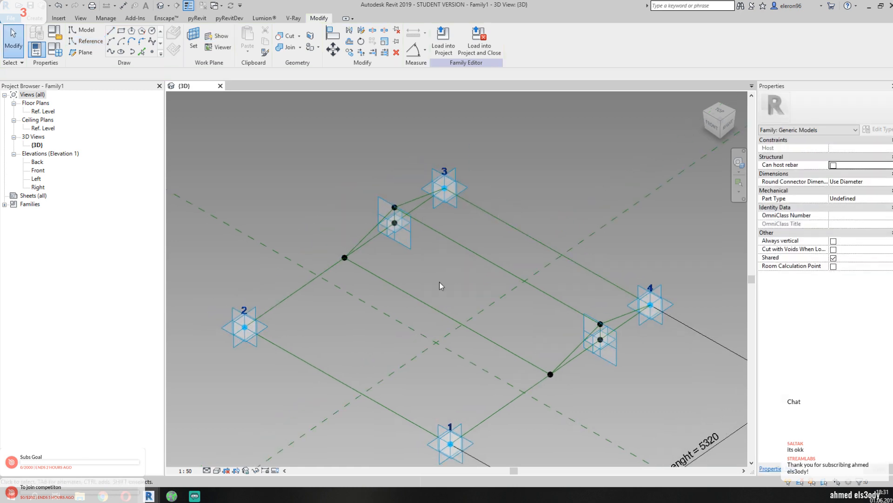
pyautogui.click(420, 300)
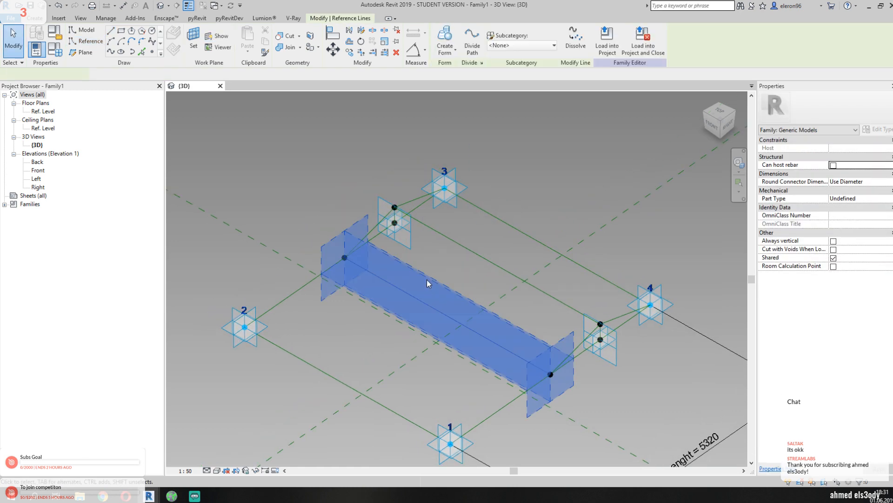
pyautogui.keyDown('ctrl'); pyautogui.click(479, 254); pyautogui.keyUp('ctrl')
pyautogui.keyDown('ctrl'); pyautogui.click(575, 355); pyautogui.keyUp('ctrl')
pyautogui.keyDown('ctrl'); pyautogui.click(575, 354); pyautogui.keyUp('ctrl')
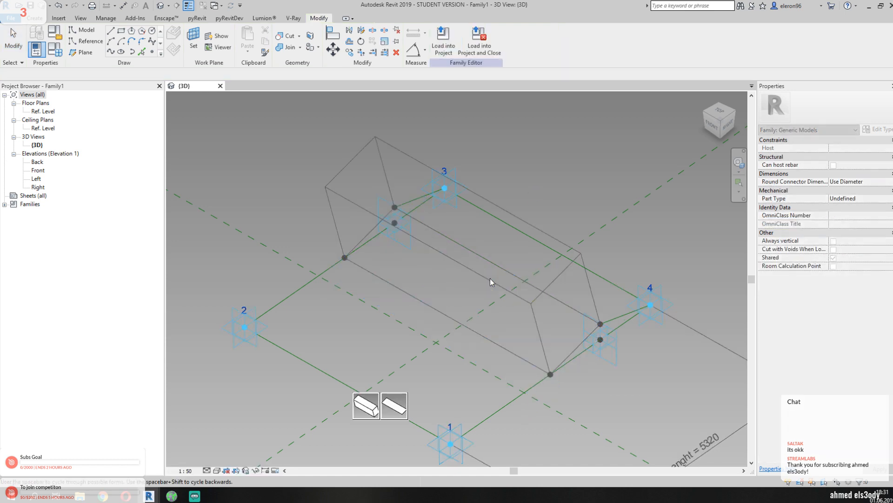
pyautogui.click(394, 405)
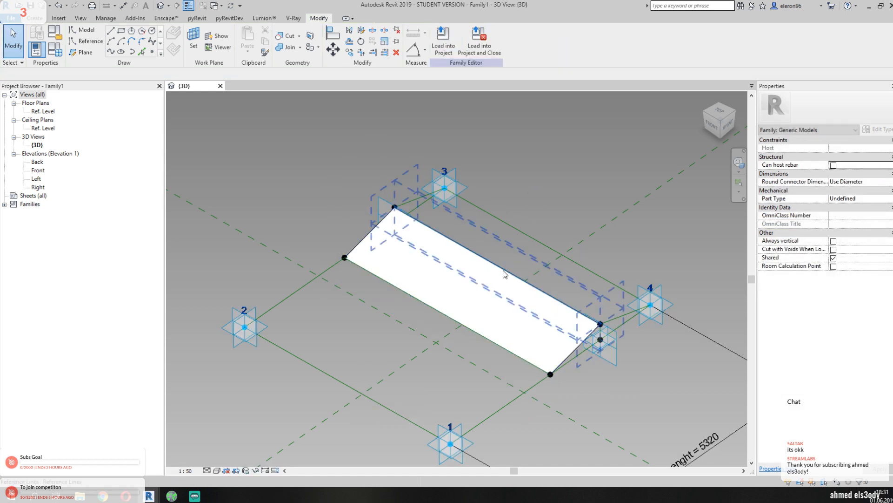
pyautogui.click(594, 233)
pyautogui.click(647, 248)
# - Create a second flat surface form from the four reference lines between the offset points and adaptive points 3 and 4
pyautogui.keyDown('shift'); pyautogui.moveTo(647, 249); pyautogui.dragTo(406, 259, button='middle'); pyautogui.keyUp('shift')
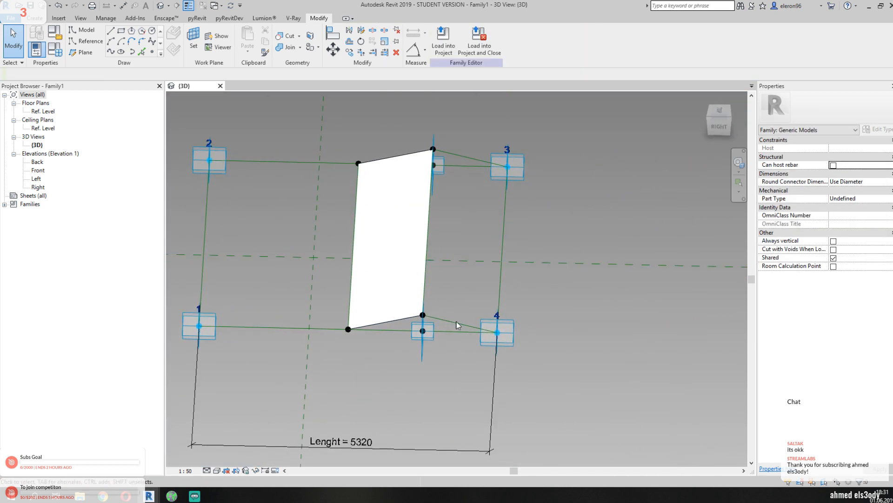
pyautogui.press('Tab')
pyautogui.click(425, 287)
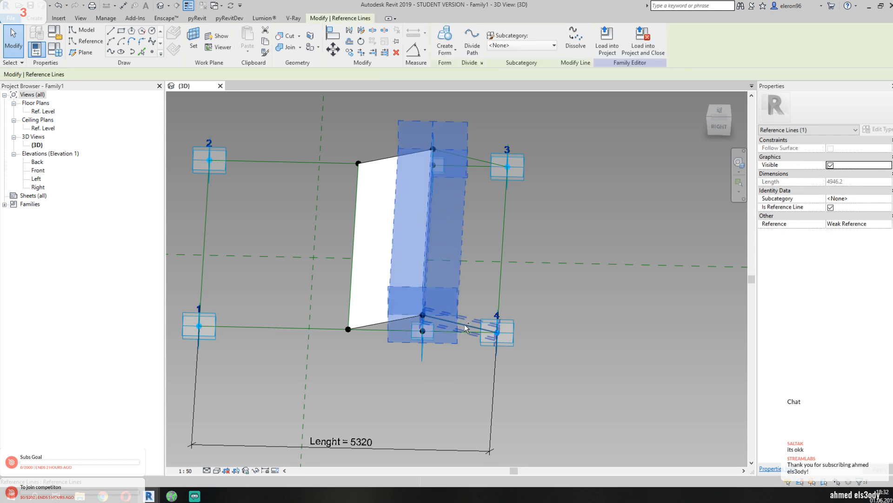
pyautogui.keyDown('ctrl'); pyautogui.click(480, 156); pyautogui.keyUp('ctrl')
pyautogui.keyDown('ctrl'); pyautogui.click(481, 156); pyautogui.keyUp('ctrl')
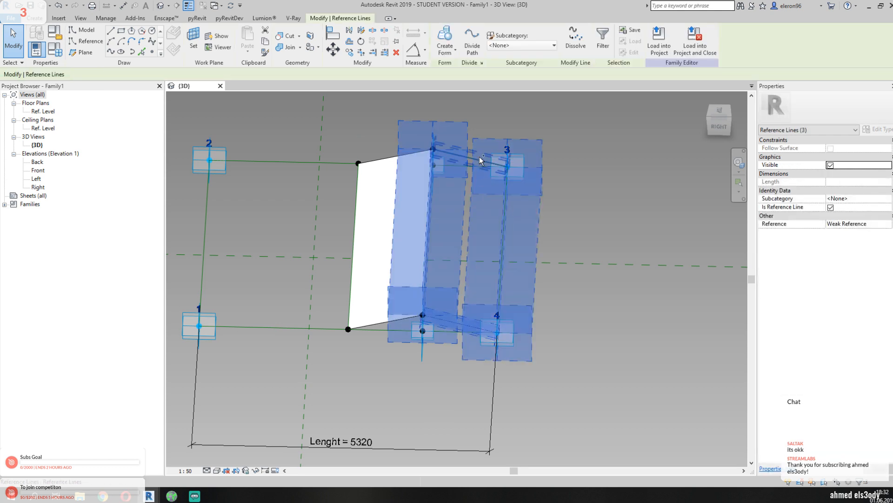
pyautogui.click(446, 35)
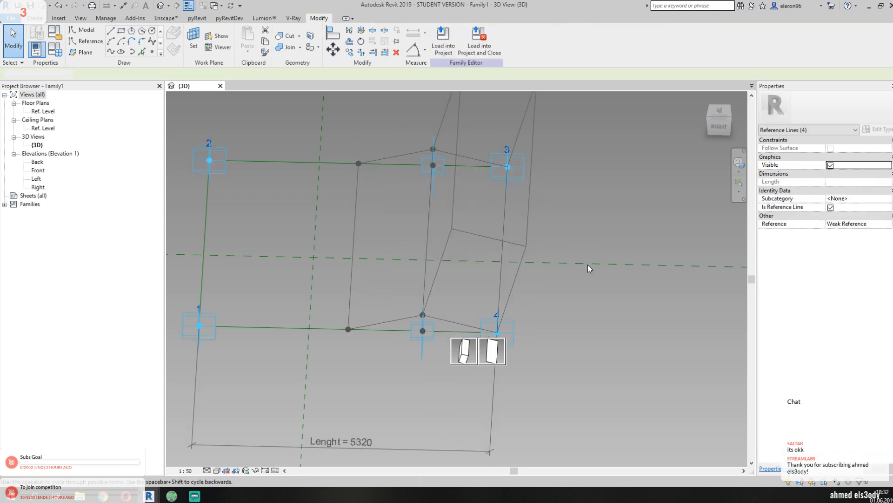
pyautogui.click(491, 350)
# - Flex the folding panel by applying a Distance value of 0 and then 0.5 in the family types
pyautogui.keyDown('shift'); pyautogui.moveTo(594, 292); pyautogui.dragTo(570, 300, button='middle'); pyautogui.keyUp('shift')
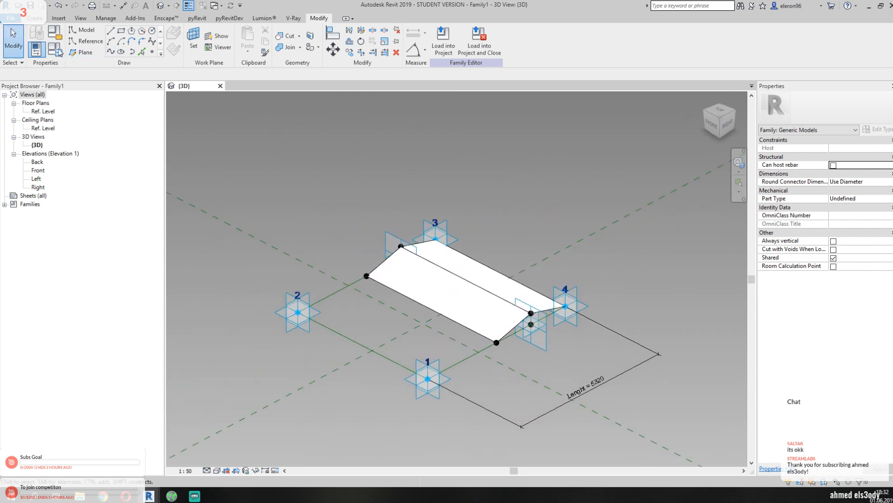
pyautogui.click(36, 49)
pyautogui.click(676, 213)
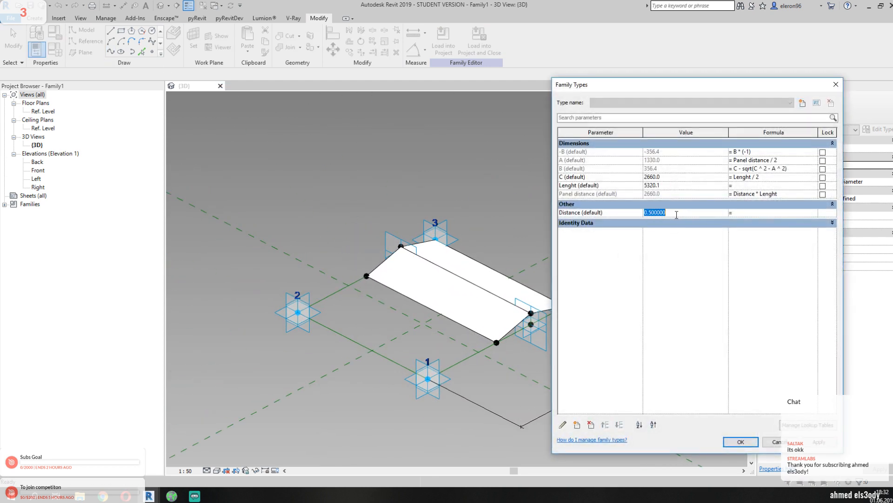
pyautogui.write('0')
pyautogui.click(831, 442)
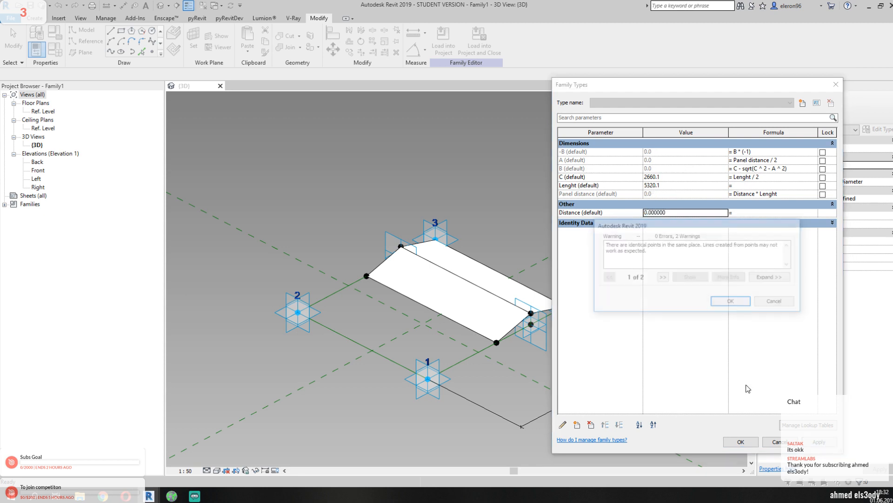
pyautogui.click(731, 301)
pyautogui.click(676, 213)
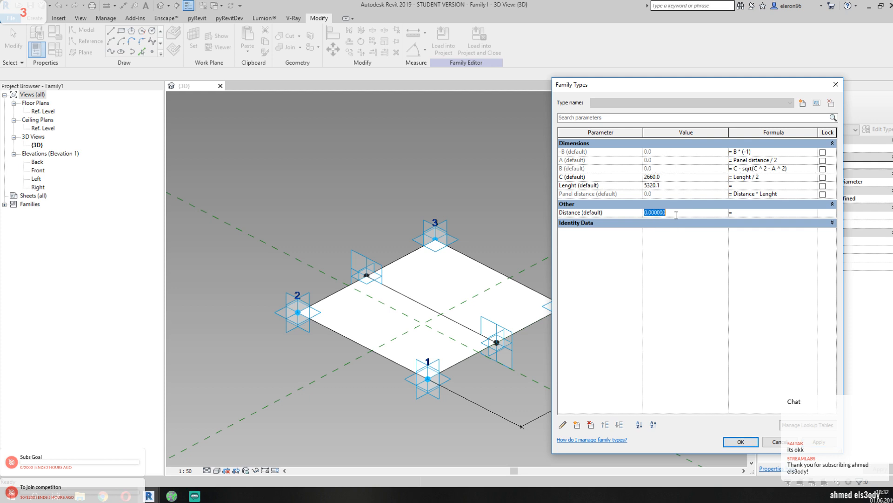
pyautogui.write('0.5')
pyautogui.click(813, 442)
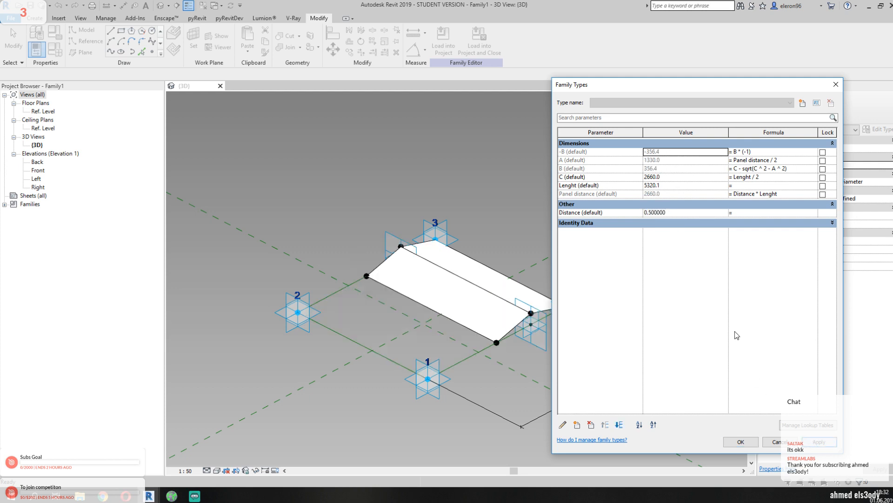
# - Change the formula of parameter B to sqrt(C ^ 2 - A ^ 2) and apply it
pyautogui.click(773, 169)
pyautogui.moveTo(744, 170); pyautogui.dragTo(699, 177)
pyautogui.press('Delete')
pyautogui.click(819, 441)
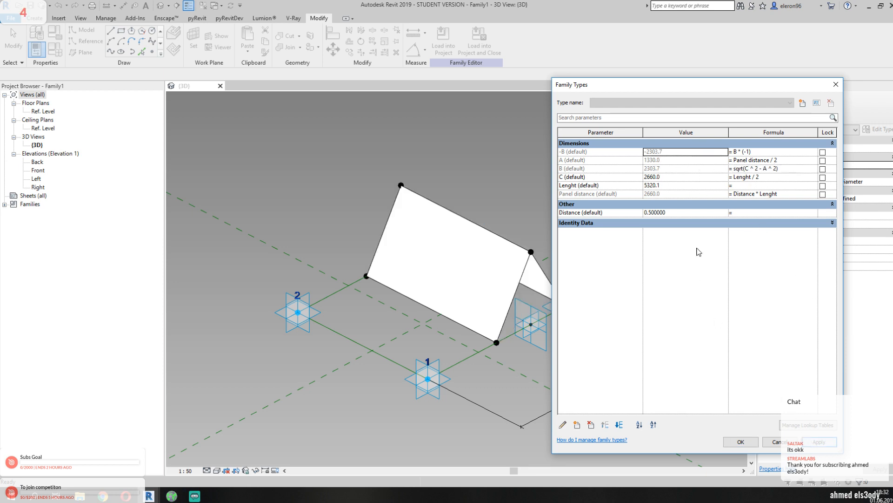
# - Set the Distance parameter to 0 and apply it to test the shortened B formula
pyautogui.click(693, 213)
pyautogui.write('0')
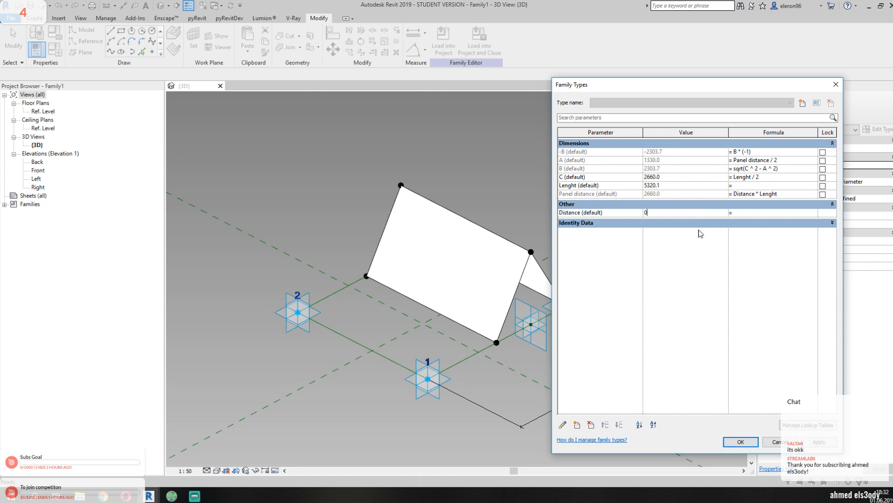
pyautogui.click(819, 441)
pyautogui.click(690, 214)
# - Try the formula (C / 2) - sqrt(C ^ 2 - A ^ 2) for parameter B
pyautogui.click(781, 169)
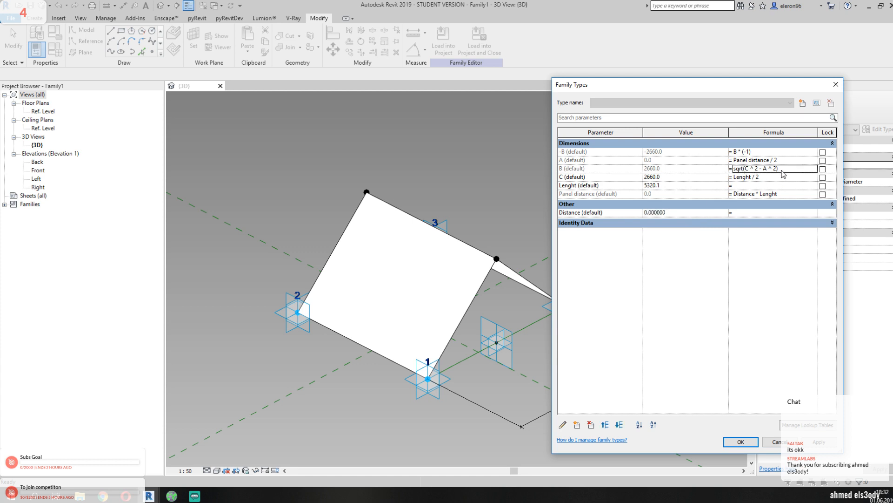
pyautogui.click(734, 169)
pyautogui.write('(C')
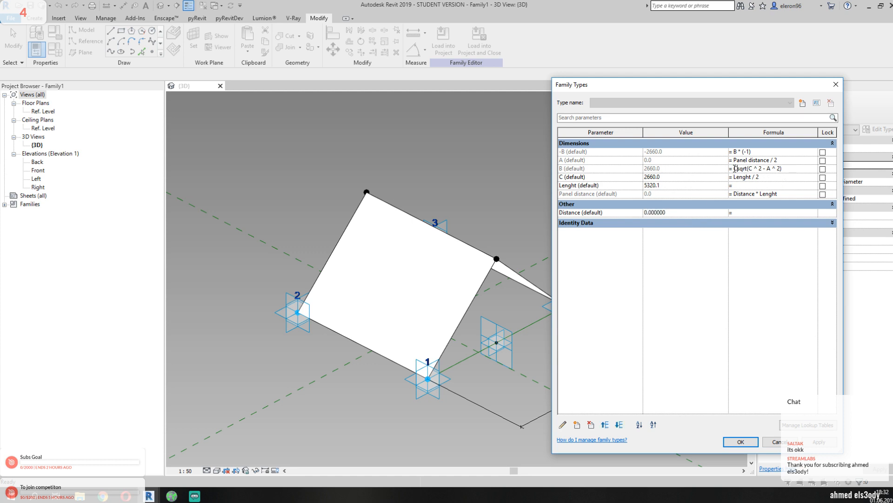
pyautogui.write('/2')
pyautogui.write(')')
pyautogui.write('-sqrt(')
pyautogui.write('C')
pyautogui.press('Return')
# - Replace the division in B's formula with multiplication, giving (C * 2) - sqrt(C ^ 2 - A ^ 2), and apply it
pyautogui.click(737, 168)
pyautogui.click(745, 168)
pyautogui.press('BackSpace')
pyautogui.press('BackSpace')
pyautogui.write('*')
pyautogui.press('Return')
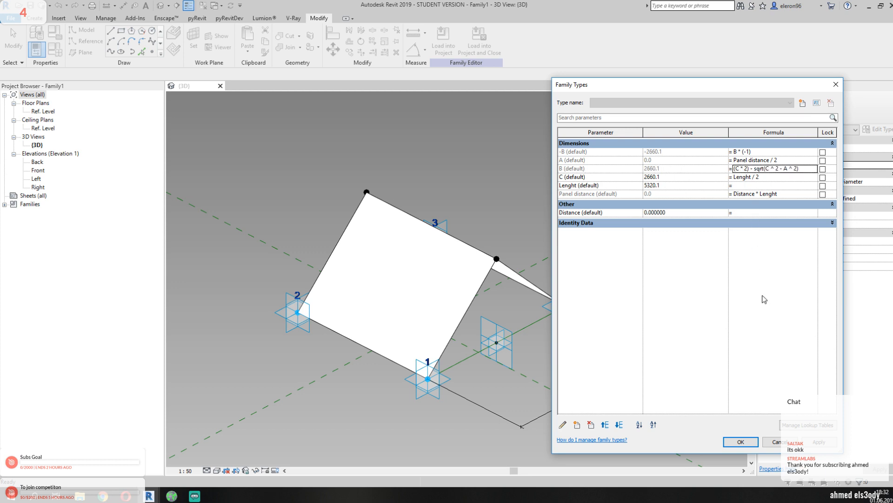
pyautogui.click(817, 445)
# - Set the formula of parameter B to (C - A) - sqrt(C ^ 2 - A ^ 2), apply it and accept the warnings
pyautogui.click(746, 168)
pyautogui.press('BackSpace')
pyautogui.press('BackSpace')
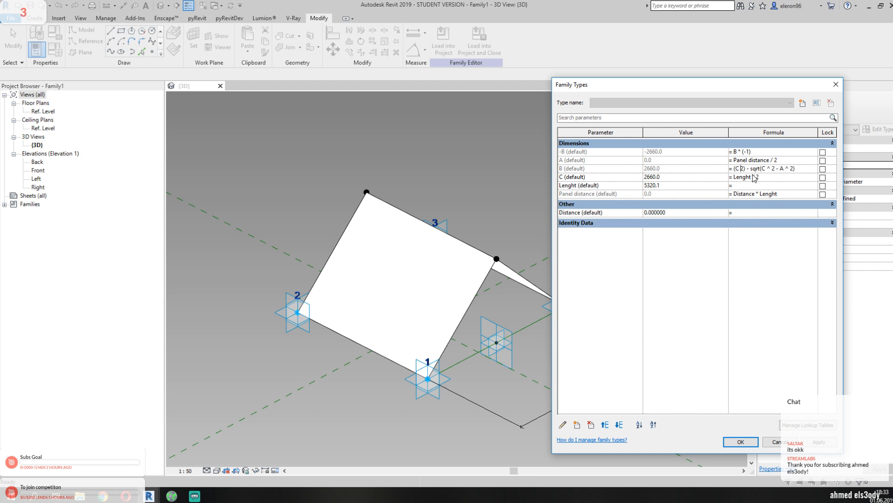
pyautogui.write('/')
pyautogui.press('BackSpace')
pyautogui.press('BackSpace')
pyautogui.write('-c-A')
pyautogui.click(749, 168)
pyautogui.press('BackSpace')
pyautogui.press('BackSpace')
pyautogui.click(756, 289)
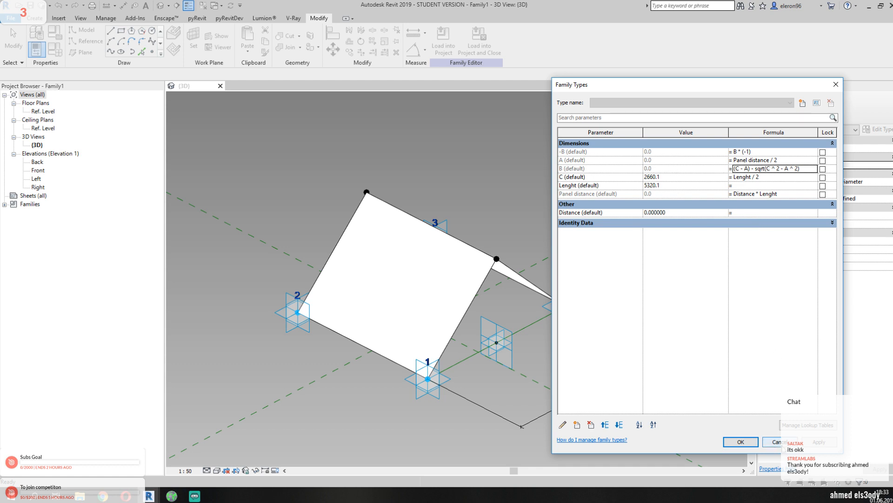
pyautogui.click(740, 441)
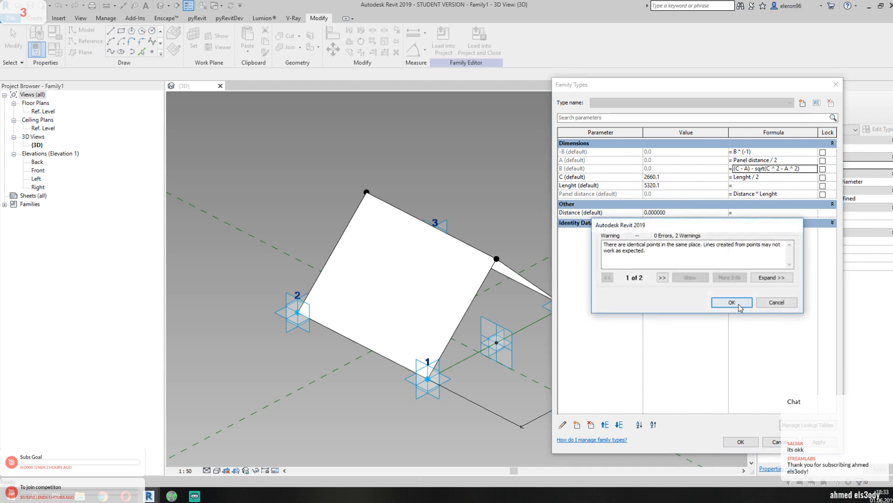
pyautogui.click(739, 305)
# - Flex the panel with a Distance of 0.5, set Distance to 0.8, apply it and close the family types
pyautogui.click(676, 213)
pyautogui.write('0.5')
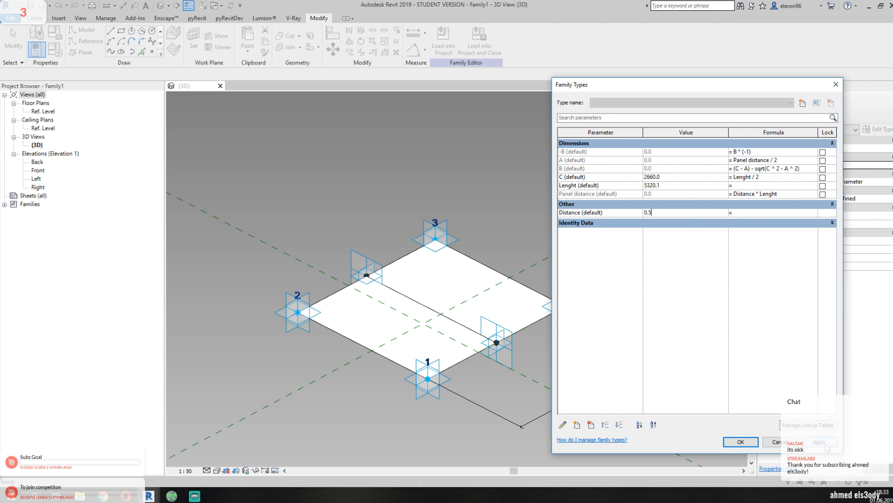
pyautogui.click(820, 441)
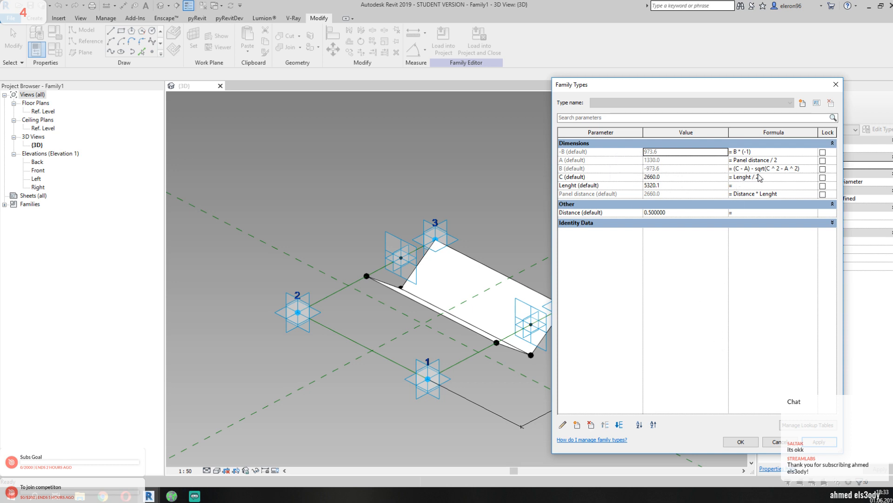
pyautogui.click(680, 212)
pyautogui.write('0.8')
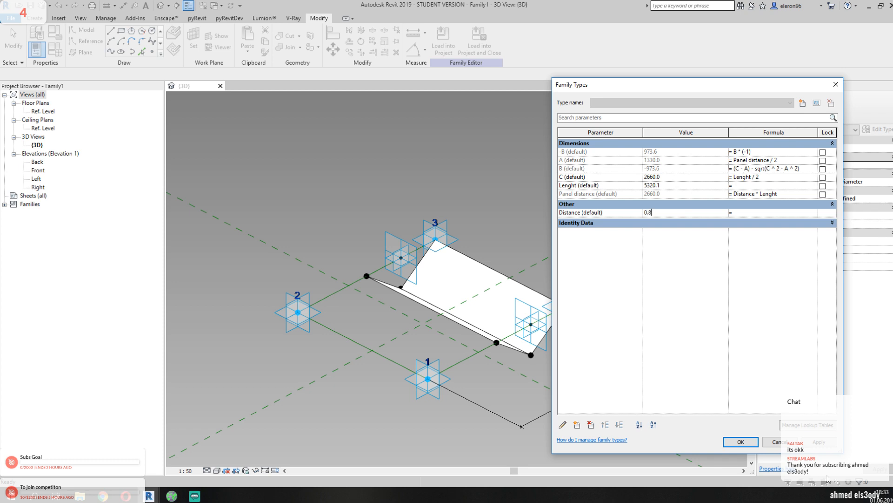
pyautogui.click(820, 442)
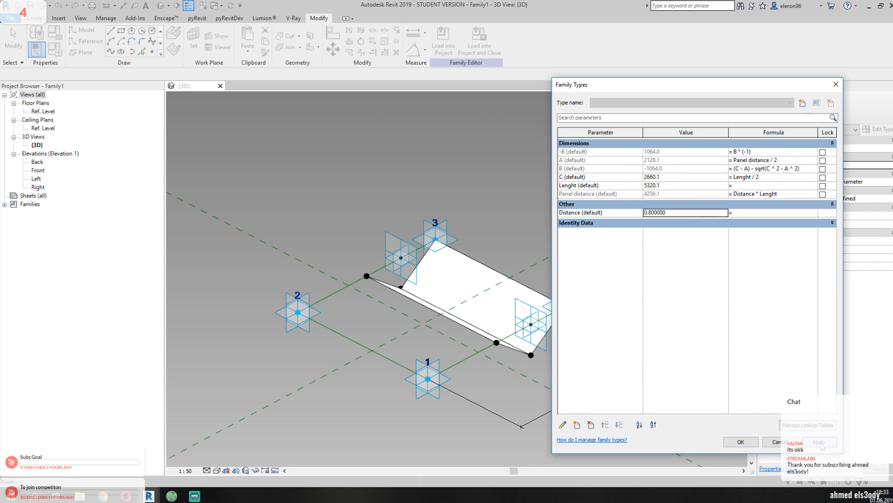
pyautogui.click(740, 442)
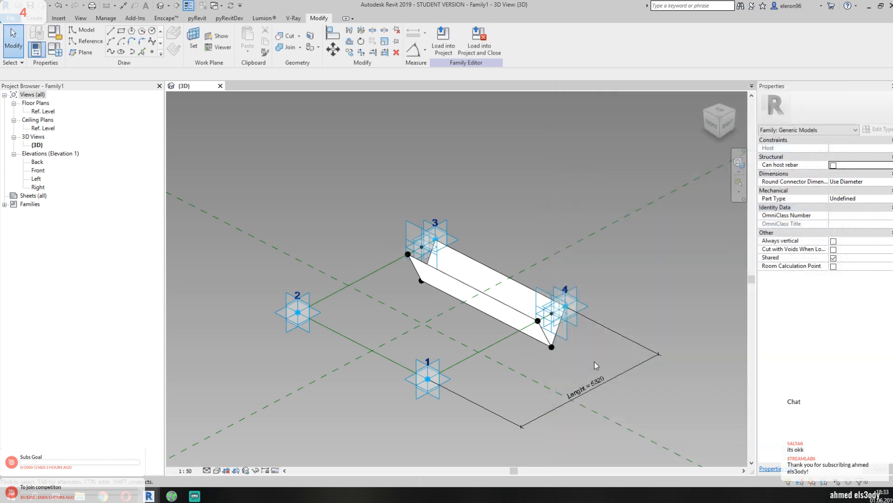
# - Associate the offset of the offset reference point near adaptive point 4 with parameter -B
pyautogui.click(553, 347)
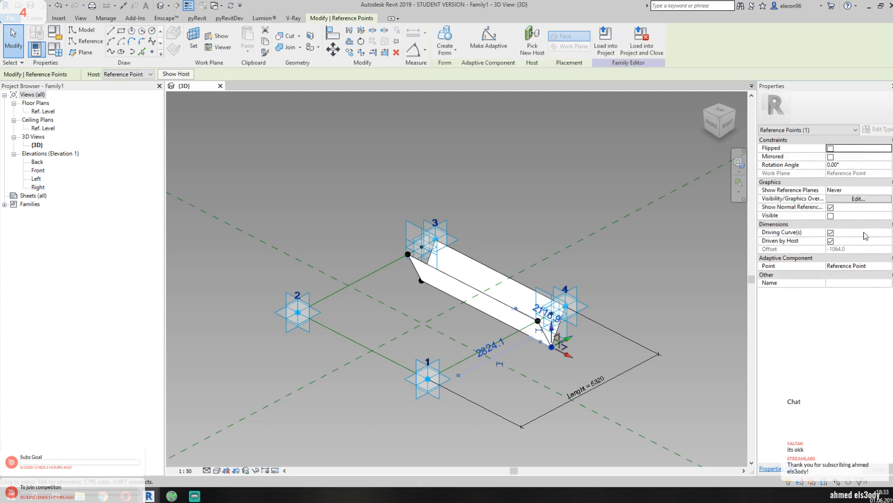
pyautogui.click(889, 249)
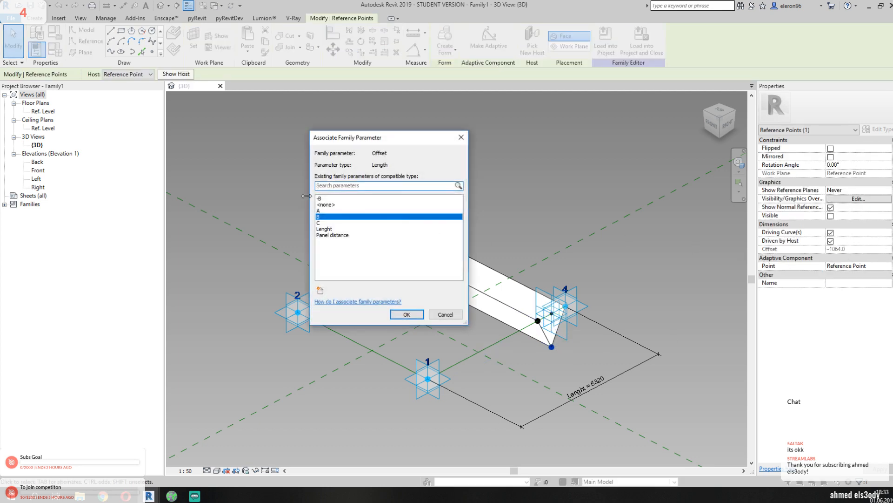
pyautogui.click(326, 199)
pyautogui.click(406, 314)
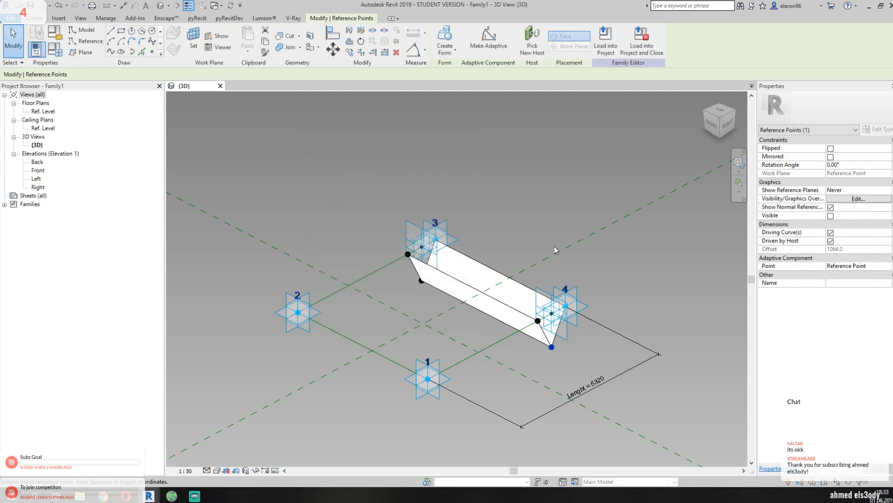
# - Associate the offset of the offset reference point near adaptive point 3 with parameter B
pyautogui.click(412, 282)
pyautogui.click(422, 281)
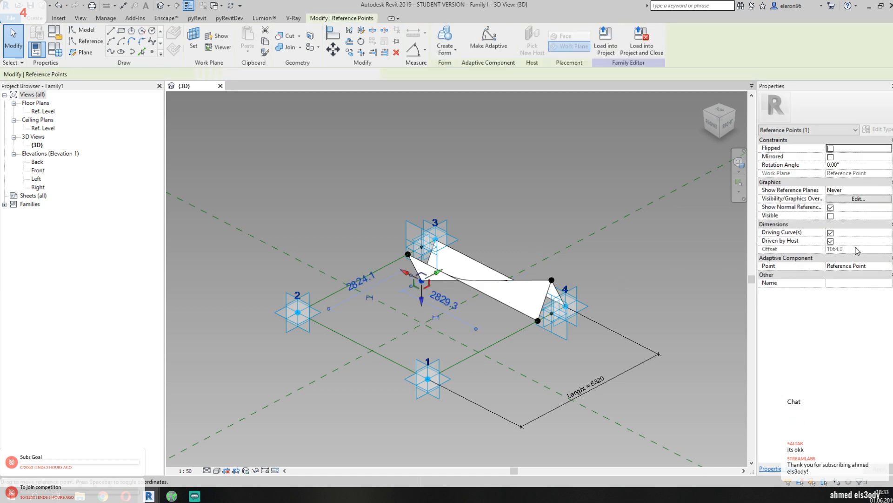
pyautogui.click(890, 249)
pyautogui.click(319, 217)
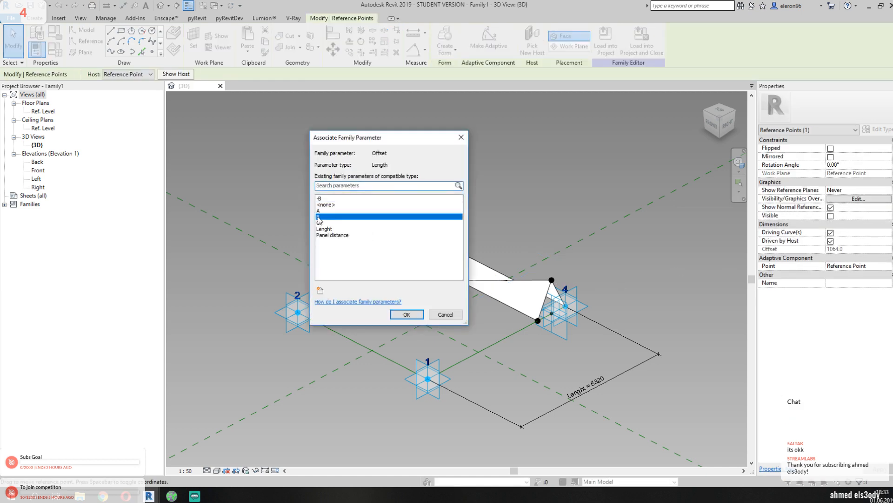
pyautogui.click(406, 315)
pyautogui.click(520, 205)
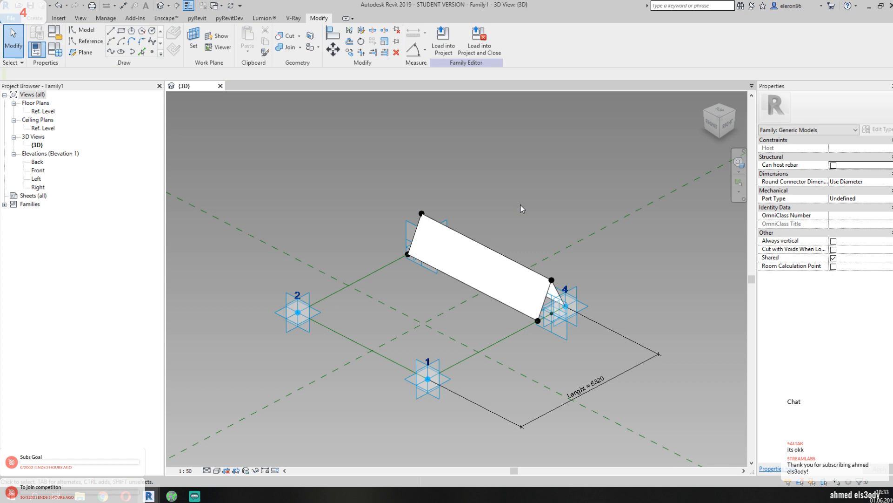
# - Create a new conceptual mass family from the mass template
pyautogui.keyDown('shift'); pyautogui.moveTo(585, 214); pyautogui.dragTo(508, 218, button='middle'); pyautogui.keyUp('shift')
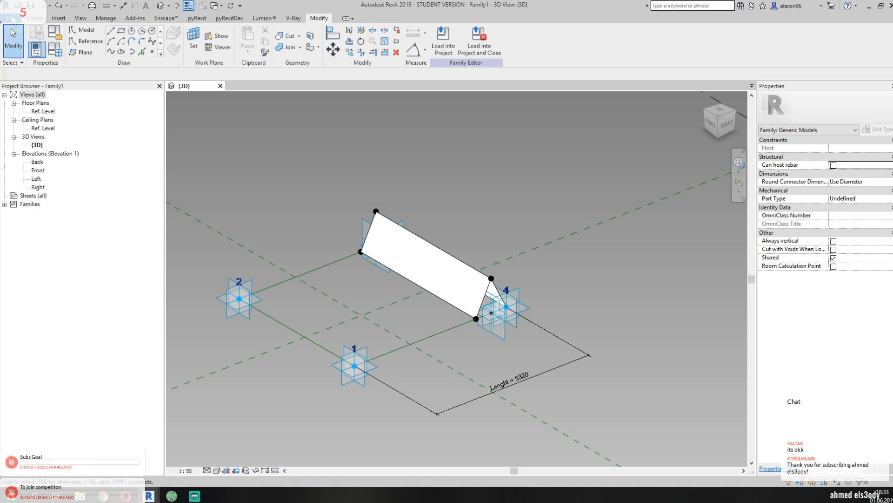
pyautogui.click(12, 18)
pyautogui.moveTo(62, 58)
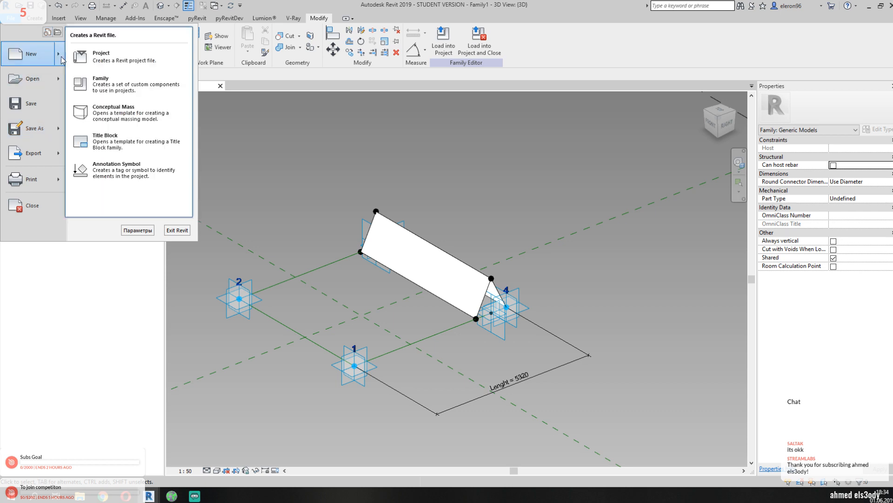
pyautogui.click(131, 112)
pyautogui.click(326, 177)
pyautogui.click(647, 400)
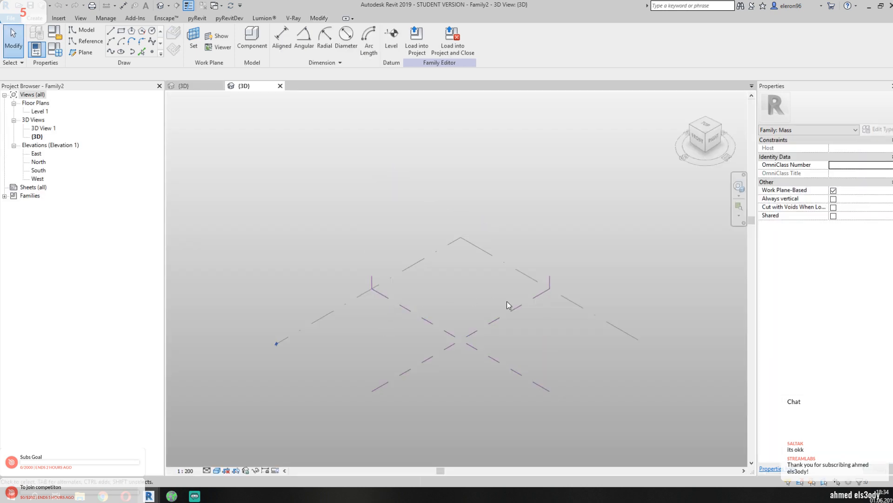
# - Draw a horizontal model line about 11200 long on the Level 1 floor plan, up and left of the reference plane intersection
pyautogui.moveTo(505, 298)
pyautogui.keyDown('shift'); pyautogui.mouseDown(button='middle')
pyautogui.moveTo(459, 271)
pyautogui.moveTo(509, 301)
pyautogui.moveTo(494, 300)
pyautogui.mouseUp(button='middle'); pyautogui.keyUp('shift')
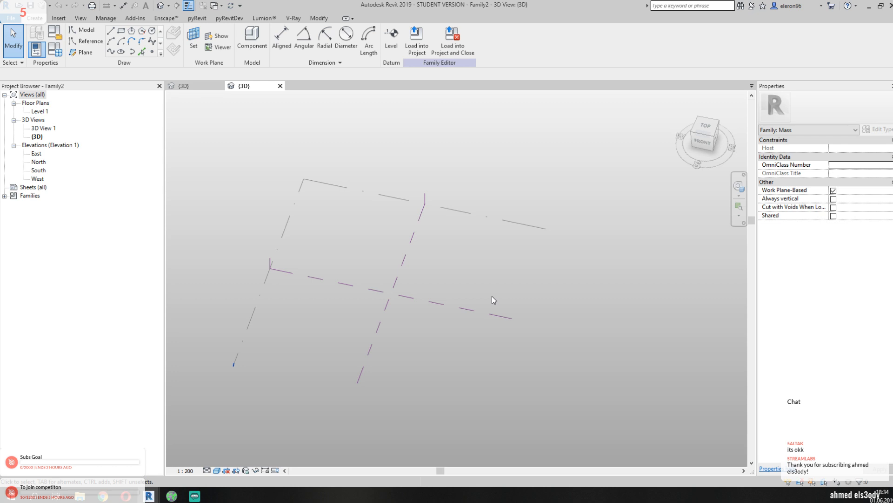
pyautogui.click(82, 31)
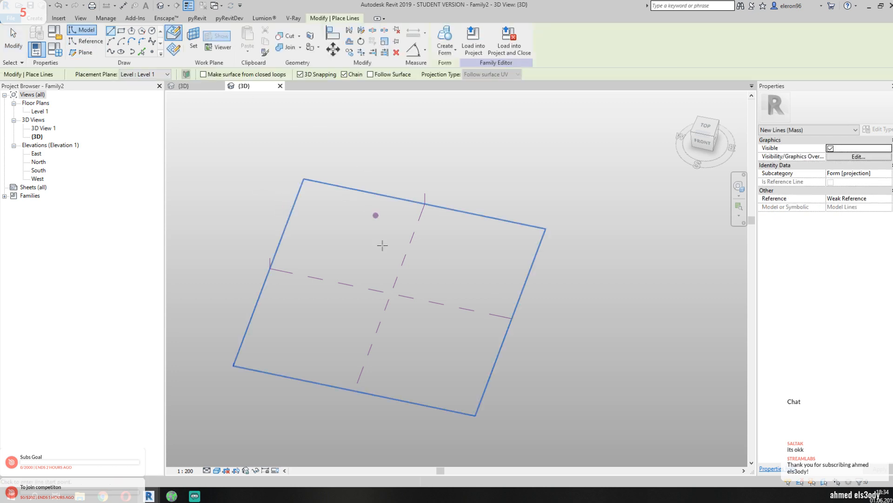
pyautogui.scroll(4, 379, 272)
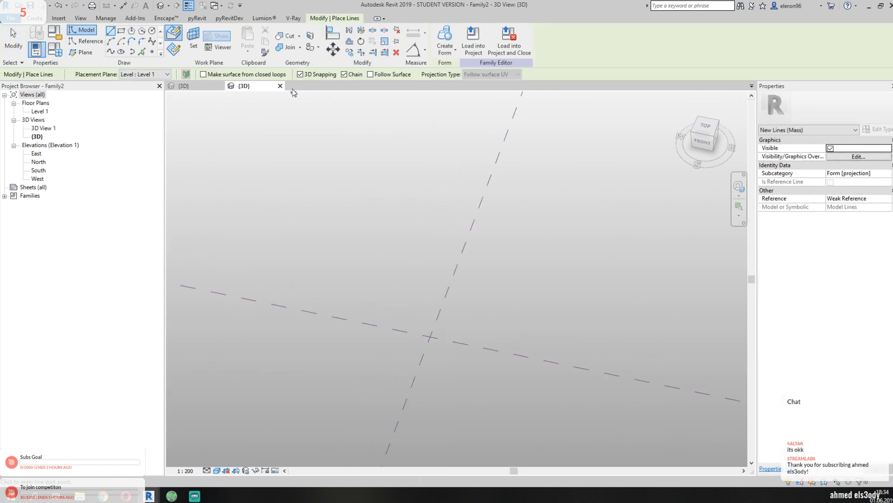
pyautogui.doubleClick(39, 111)
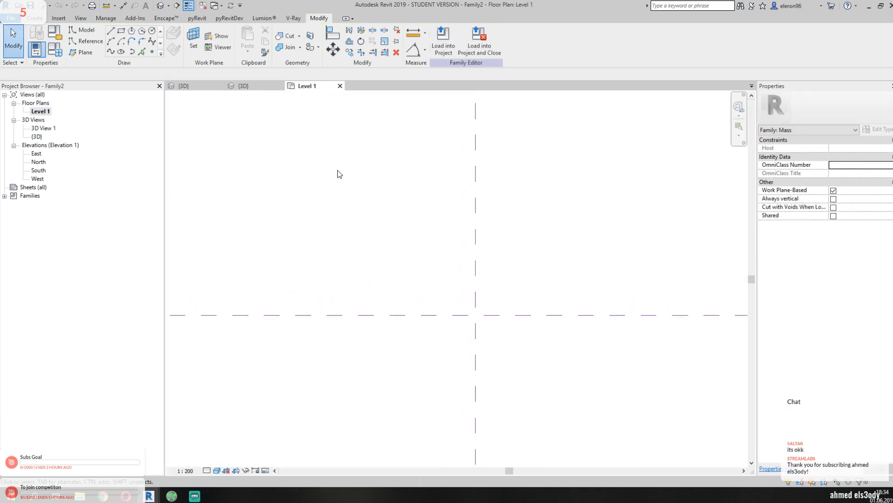
pyautogui.press('l')
pyautogui.press('i')
pyautogui.click(311, 284)
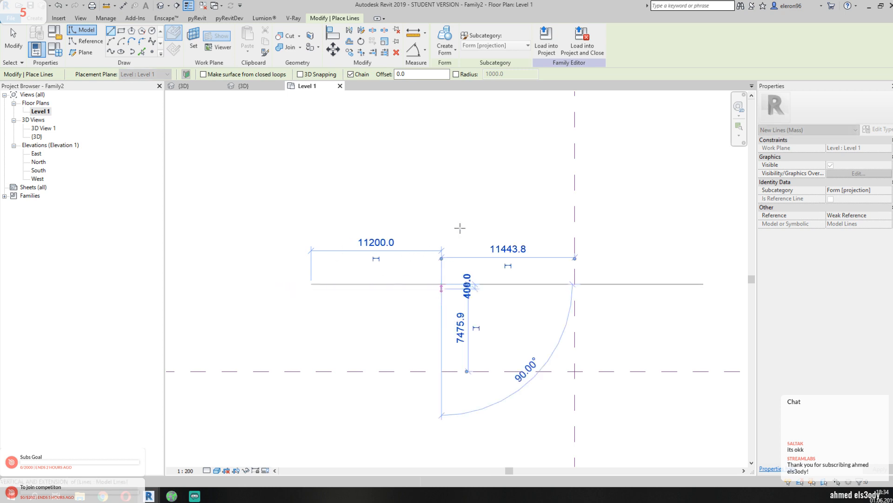
pyautogui.press('Escape')
pyautogui.press('Escape')
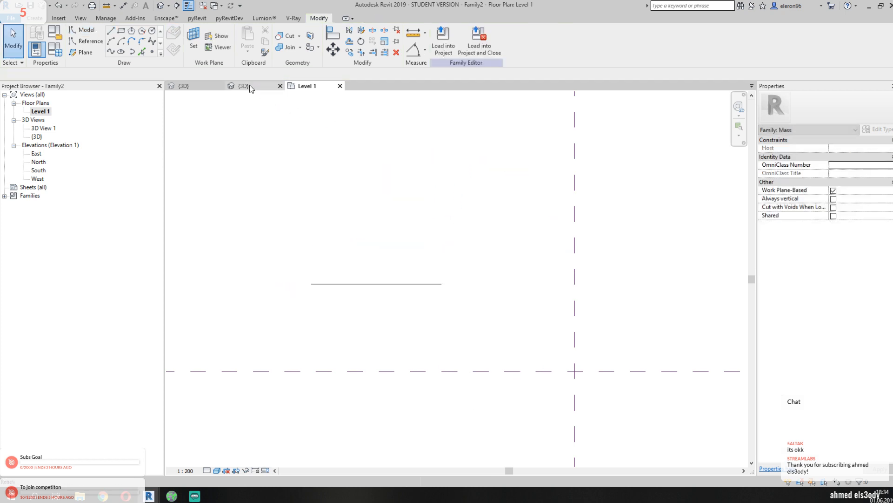
# - Close the Level 1 plan, return to the mass's 3D view and create a form from the model line
pyautogui.click(250, 85)
pyautogui.click(340, 86)
pyautogui.keyDown('shift'); pyautogui.moveTo(420, 234); pyautogui.dragTo(365, 190, button='middle'); pyautogui.keyUp('shift')
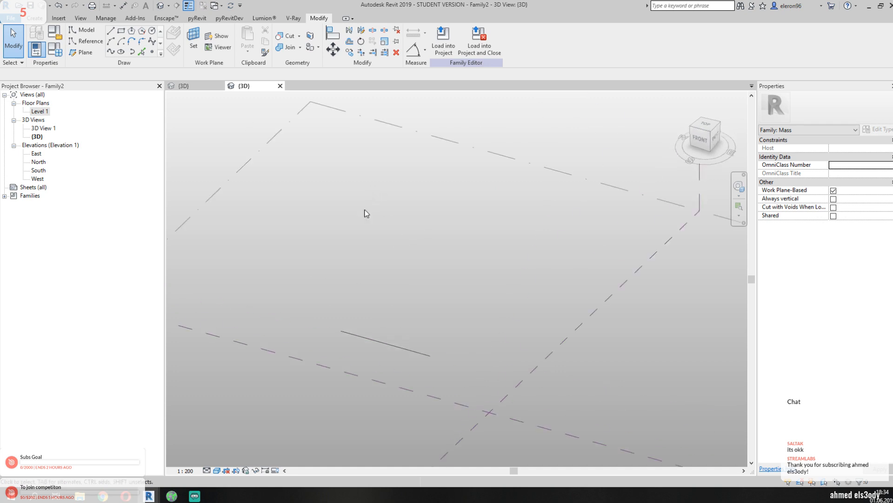
pyautogui.click(444, 40)
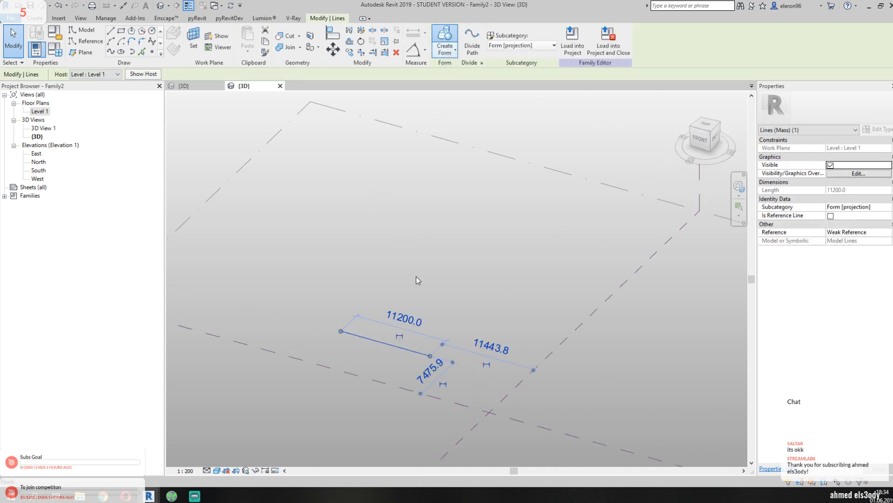
# - Raise the top edge of the vertical surface form to make it taller
pyautogui.moveTo(454, 362); pyautogui.dragTo(487, 282, button='middle')
pyautogui.scroll(3, 487, 278)
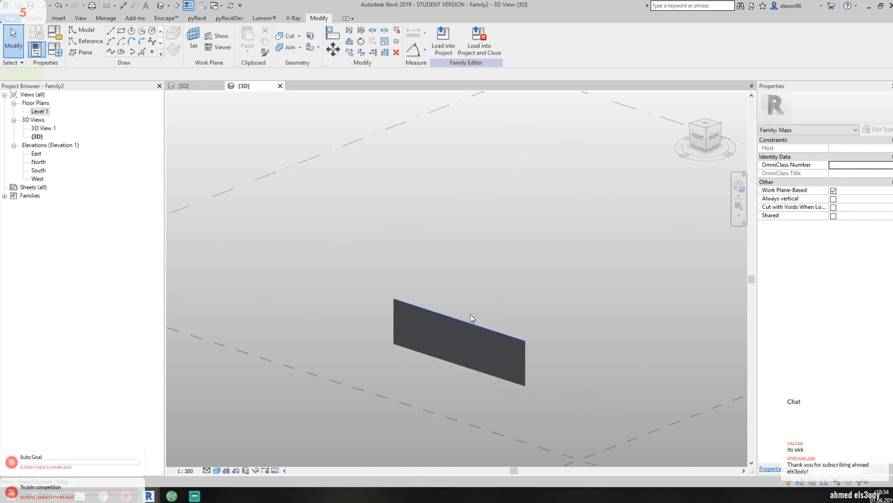
pyautogui.click(473, 321)
pyautogui.moveTo(456, 305); pyautogui.dragTo(458, 263)
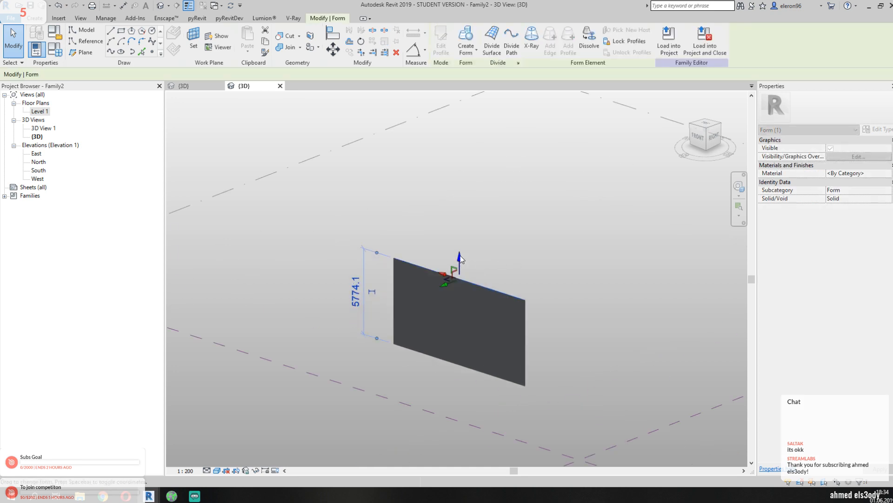
pyautogui.press('Escape')
# - Divide the vertical form's surface into a UV grid
pyautogui.scroll(2, 479, 292)
pyautogui.click(479, 275)
pyautogui.click(501, 39)
pyautogui.click(501, 40)
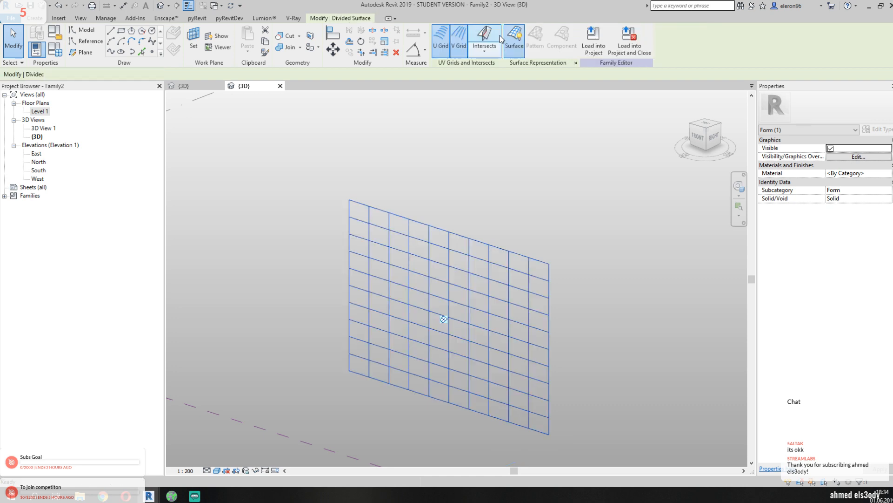
# - Turn on the display of nodes in the divided surface's representation settings
pyautogui.click(575, 62)
pyautogui.click(396, 252)
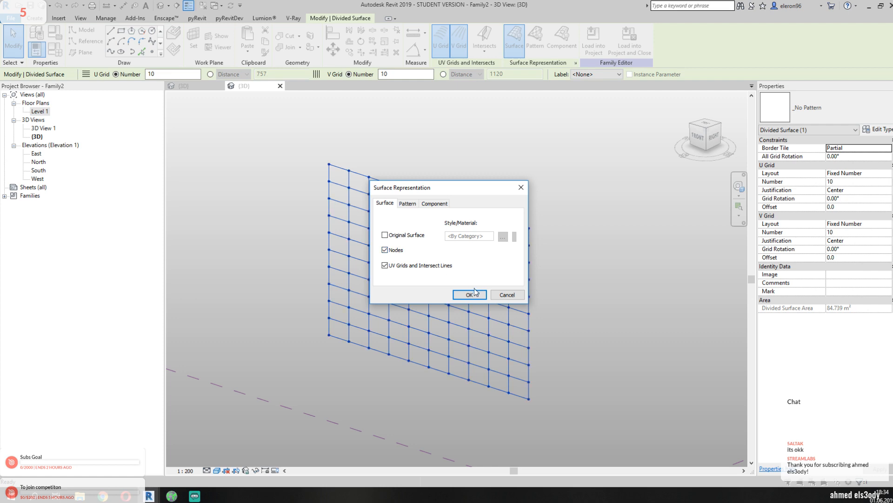
pyautogui.click(470, 295)
# - Change the layout of both the U grid and the V grid to Fixed Distance
pyautogui.keyDown('shift'); pyautogui.moveTo(568, 279); pyautogui.dragTo(592, 241, button='middle'); pyautogui.keyUp('shift')
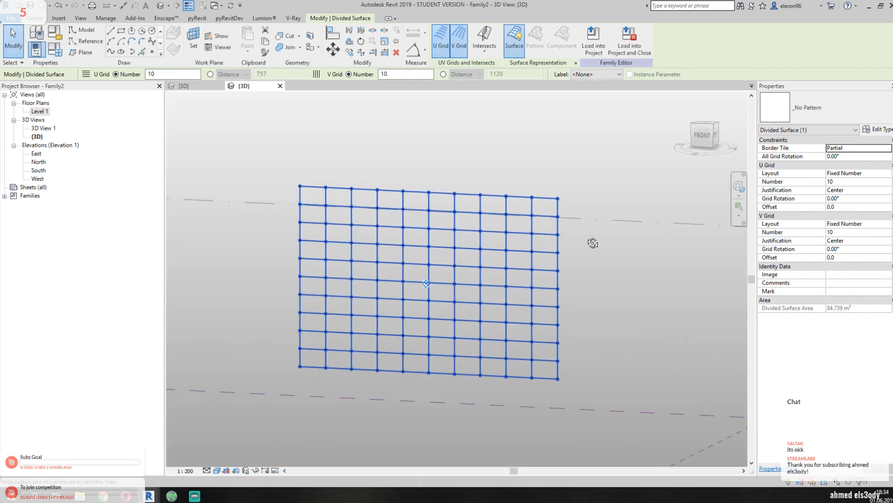
pyautogui.click(856, 173)
pyautogui.click(851, 197)
pyautogui.click(890, 225)
pyautogui.click(851, 247)
pyautogui.press('Escape')
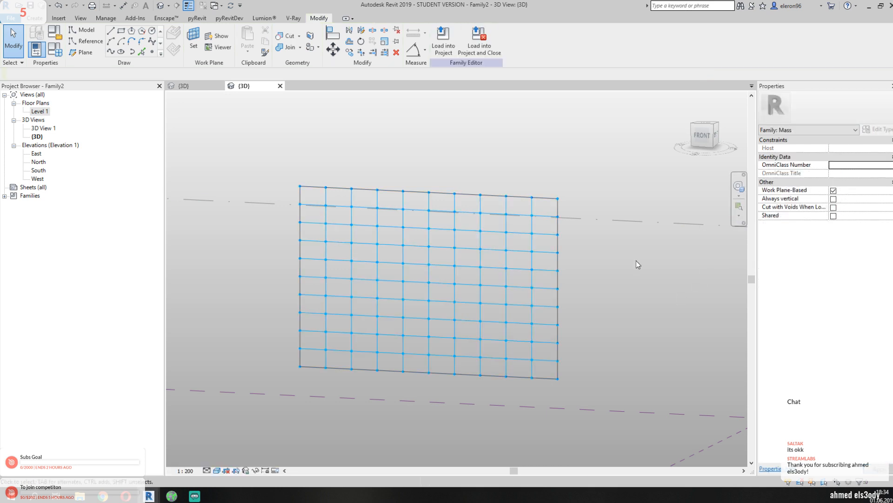
# - Set the divided surface's U grid and V grid distances to 1000
pyautogui.click(496, 259)
pyautogui.click(853, 182)
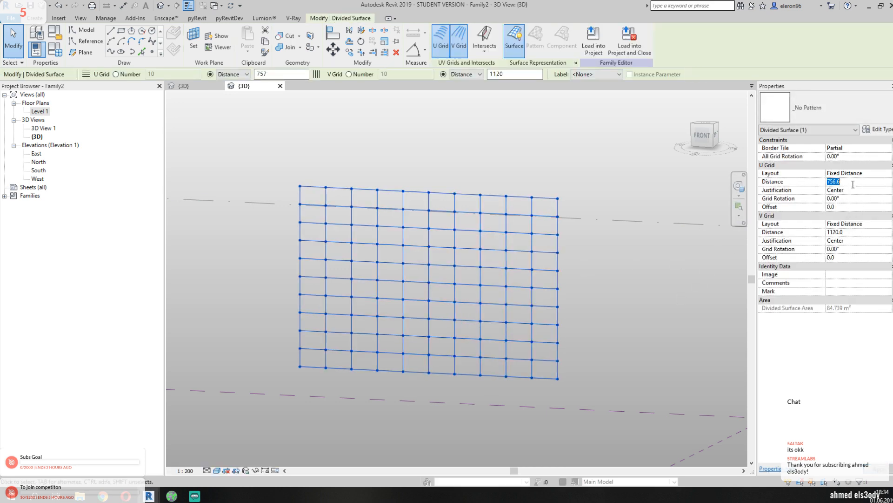
pyautogui.write('1000')
pyautogui.click(853, 233)
pyautogui.write('1')
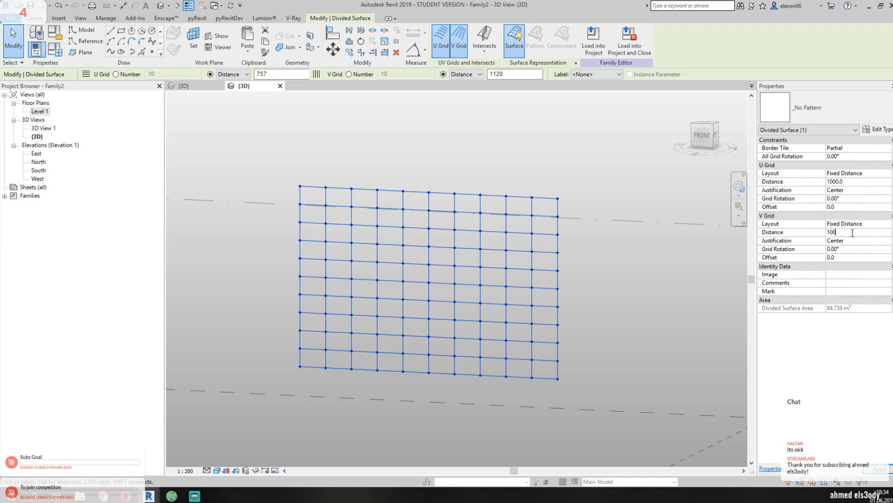
pyautogui.click(655, 282)
pyautogui.keyDown('shift'); pyautogui.moveTo(647, 277); pyautogui.dragTo(577, 262, button='middle'); pyautogui.keyUp('shift')
pyautogui.click(436, 244)
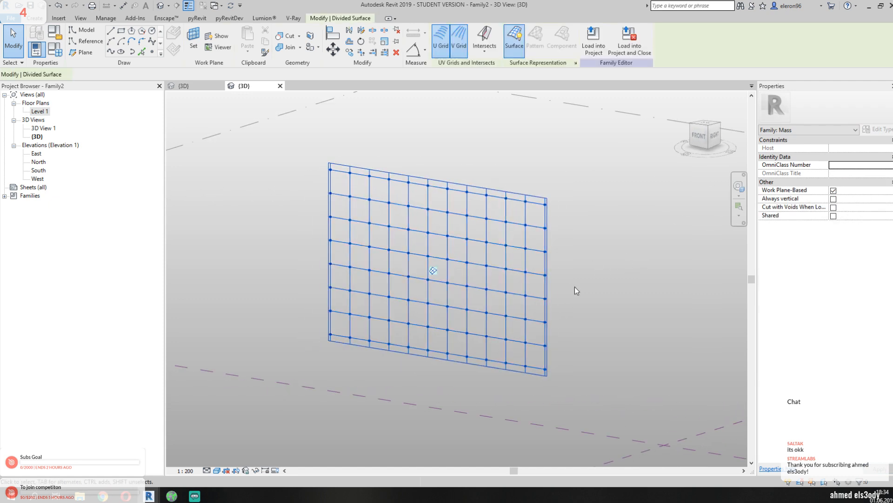
pyautogui.click(641, 264)
# - Switch to the adaptive panel family and load it into the mass family
pyautogui.click(183, 85)
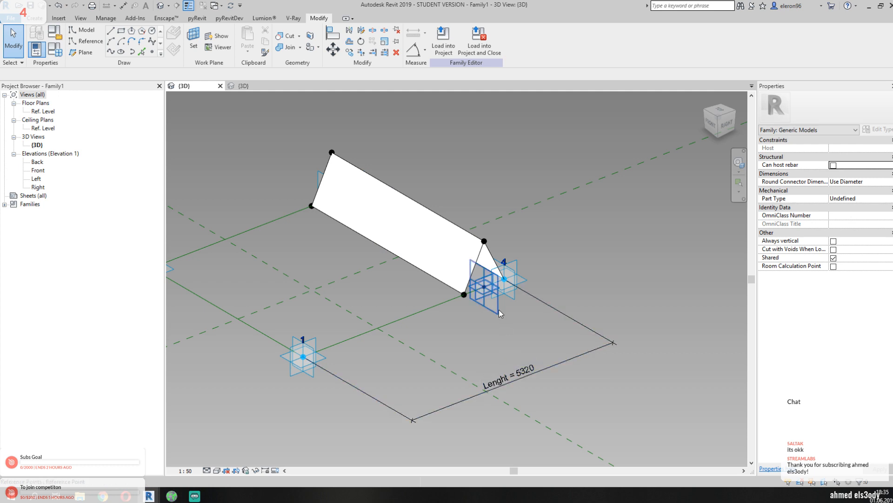
pyautogui.scroll(-2, 499, 336)
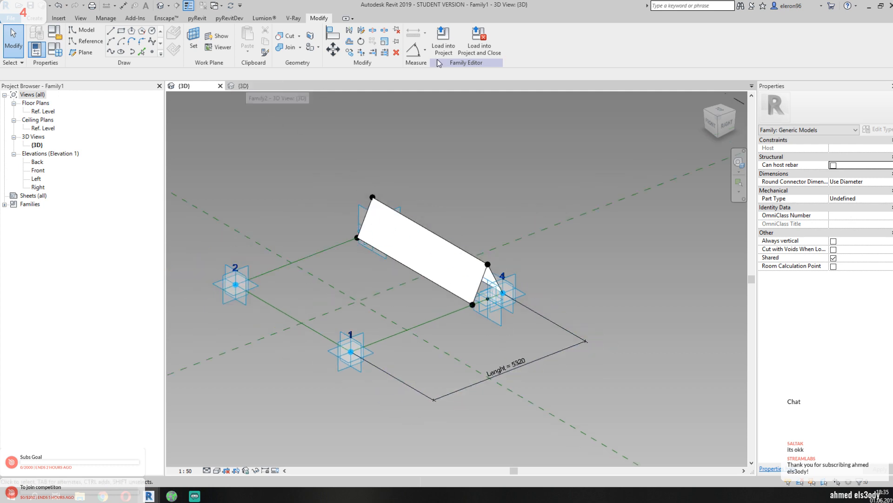
pyautogui.click(425, 50)
pyautogui.click(443, 47)
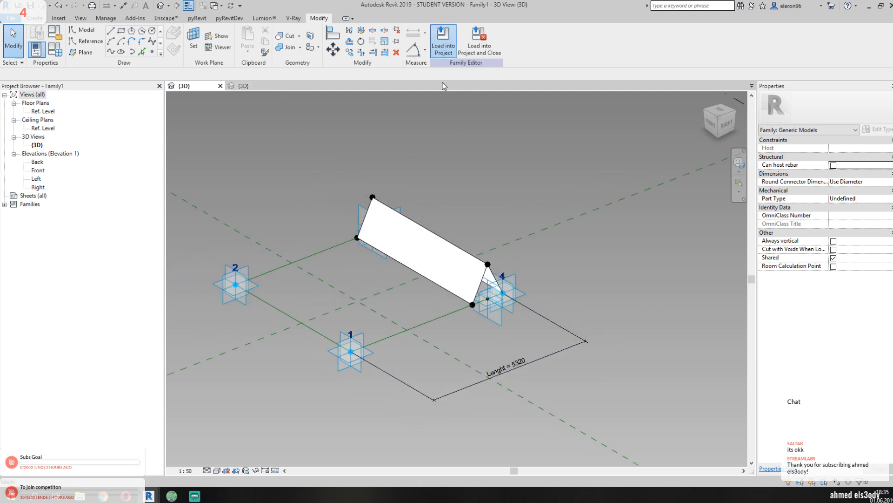
pyautogui.click(443, 49)
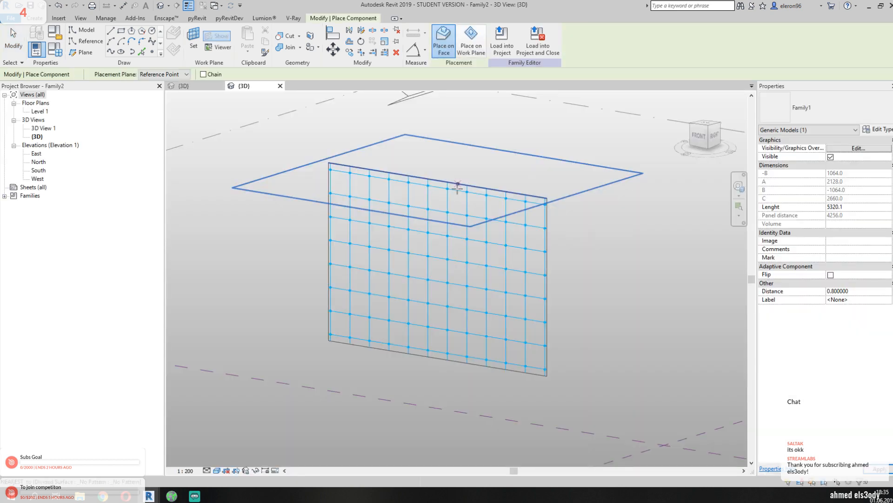
# - Try to place the Family1 panel on four neighbouring grid nodes near the divided surface's lower left corner
pyautogui.scroll(2, 326, 304)
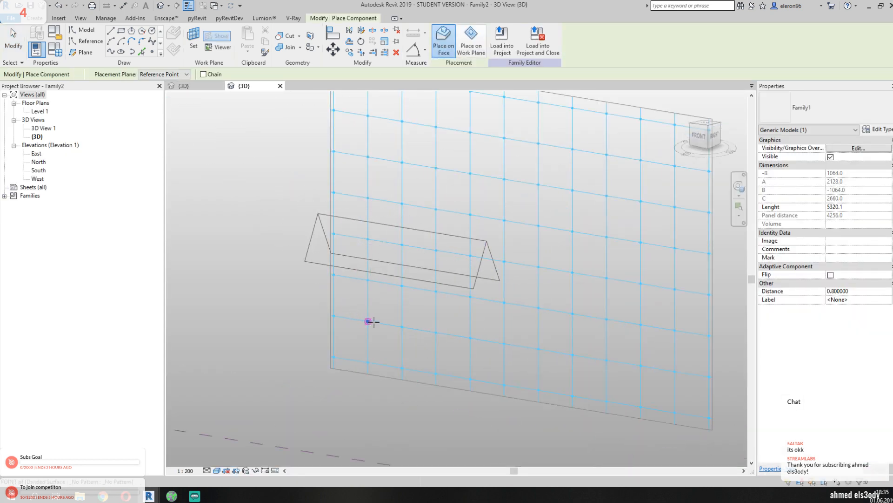
pyautogui.click(367, 321)
pyautogui.click(368, 279)
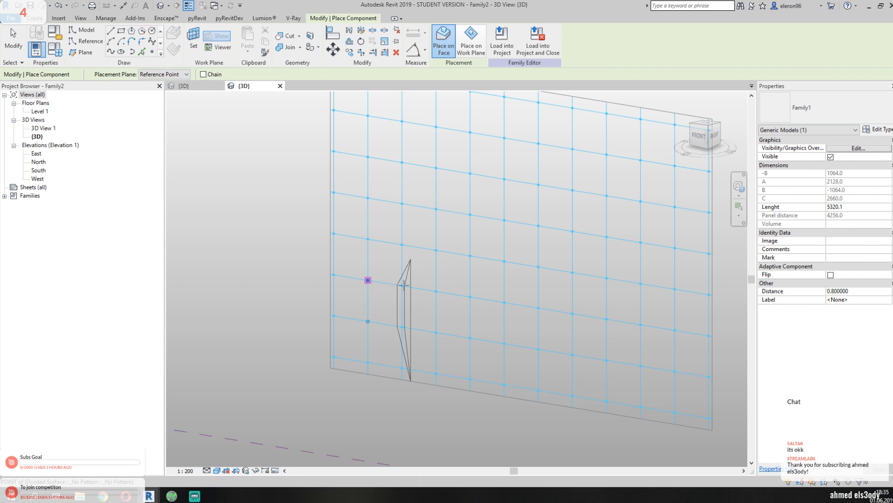
pyautogui.click(402, 285)
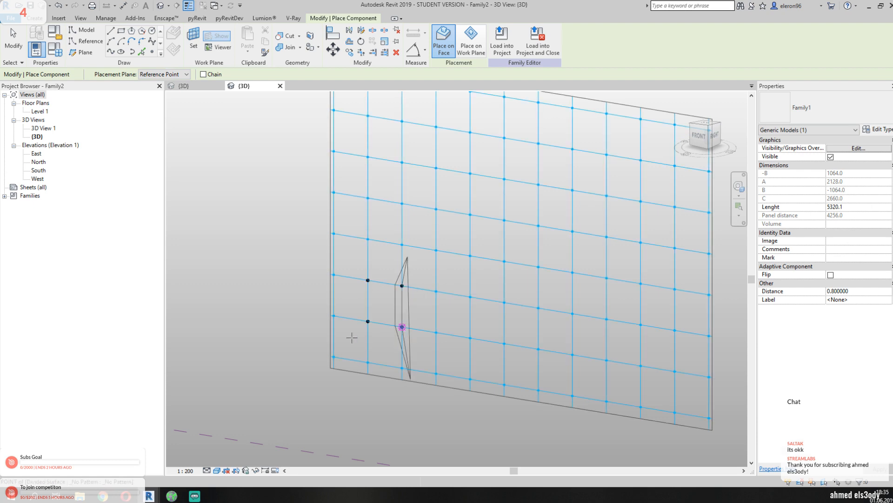
pyautogui.click(402, 326)
pyautogui.keyDown('shift'); pyautogui.moveTo(523, 257); pyautogui.dragTo(419, 259, button='middle'); pyautogui.keyUp('shift')
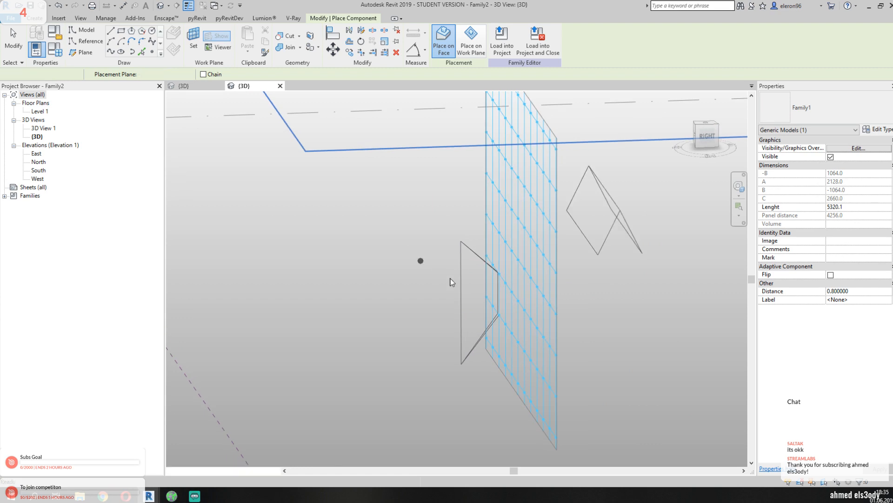
pyautogui.scroll(-2, 436, 274)
pyautogui.press('Escape')
pyautogui.press('Escape')
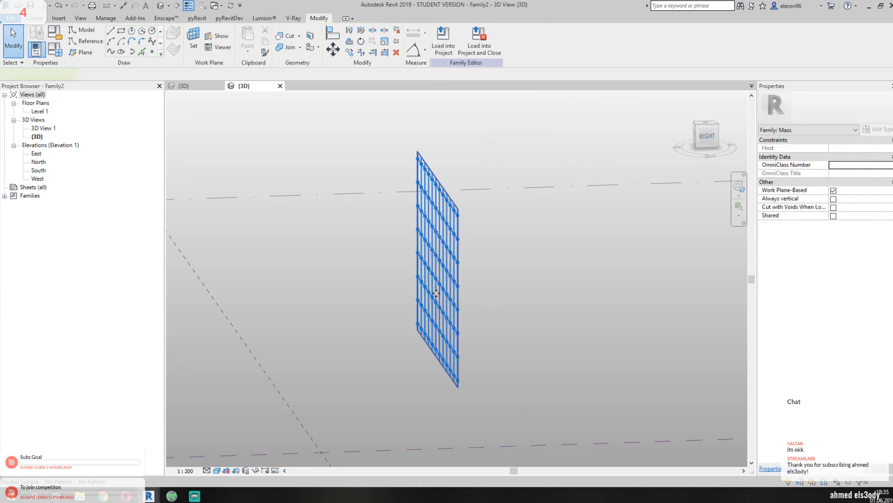
# - Set the divided surface's U grid and V grid distances to 5000
pyautogui.click(437, 294)
pyautogui.click(849, 181)
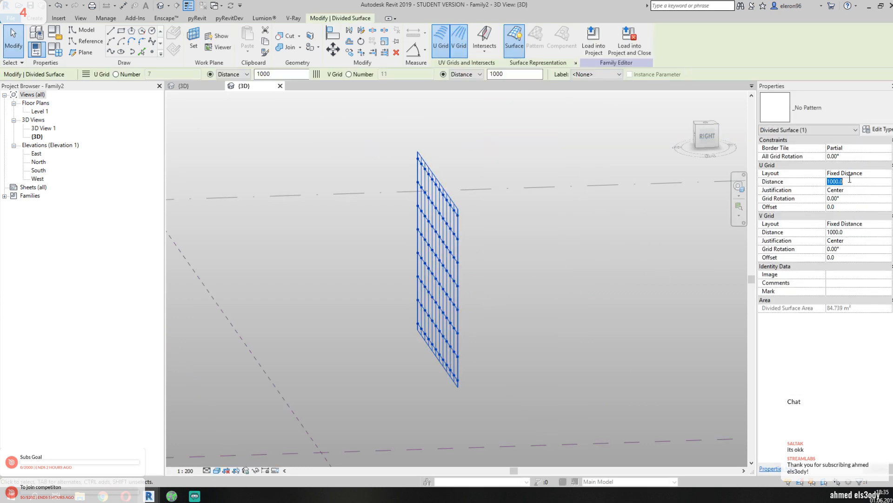
pyautogui.write('5000')
pyautogui.click(854, 232)
pyautogui.write('5000')
pyautogui.press('Return')
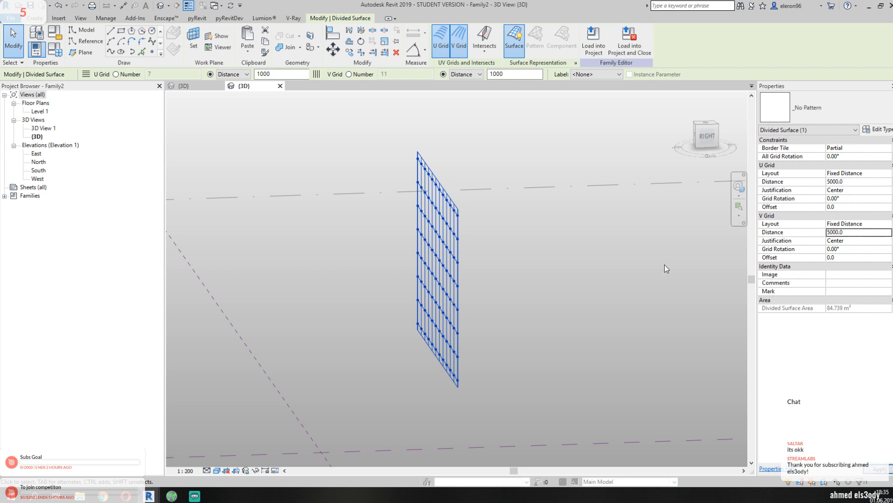
# - Enlarge the divided surface by raising its top edge and pulling its left side edge outward
pyautogui.scroll(-4, 523, 261)
pyautogui.moveTo(510, 244); pyautogui.dragTo(477, 288, button='middle')
pyautogui.click(532, 295)
pyautogui.click(469, 276)
pyautogui.moveTo(458, 254); pyautogui.dragTo(458, 153)
pyautogui.click(418, 240)
pyautogui.moveTo(399, 245); pyautogui.dragTo(284, 235)
pyautogui.click(519, 157)
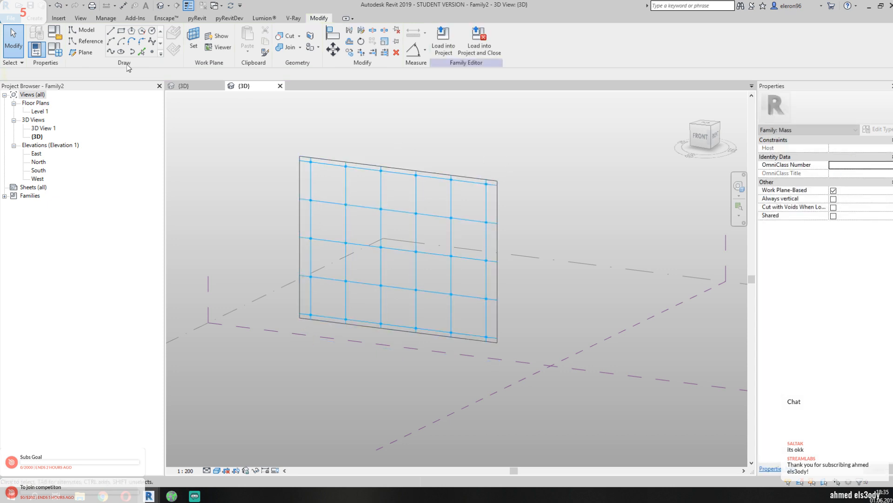
# - Check the adaptive point numbering in the panel family's 3D view, then return to the mass
pyautogui.click(249, 37)
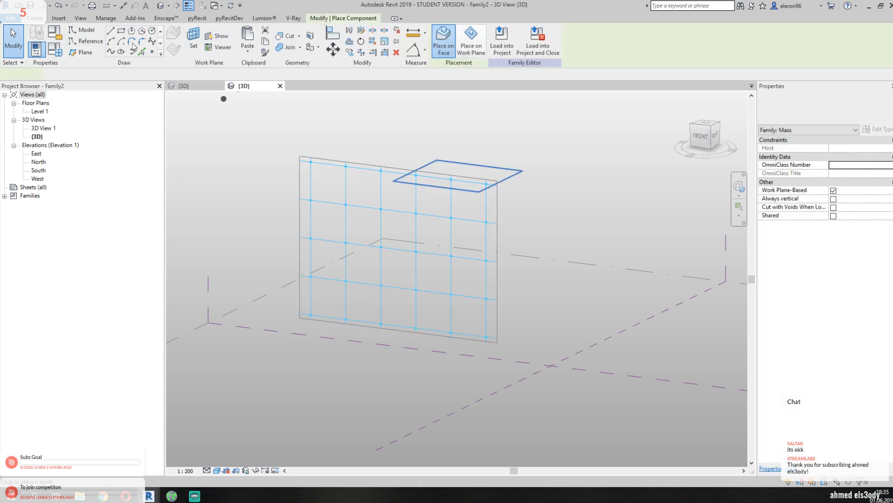
pyautogui.click(194, 85)
pyautogui.press('Escape')
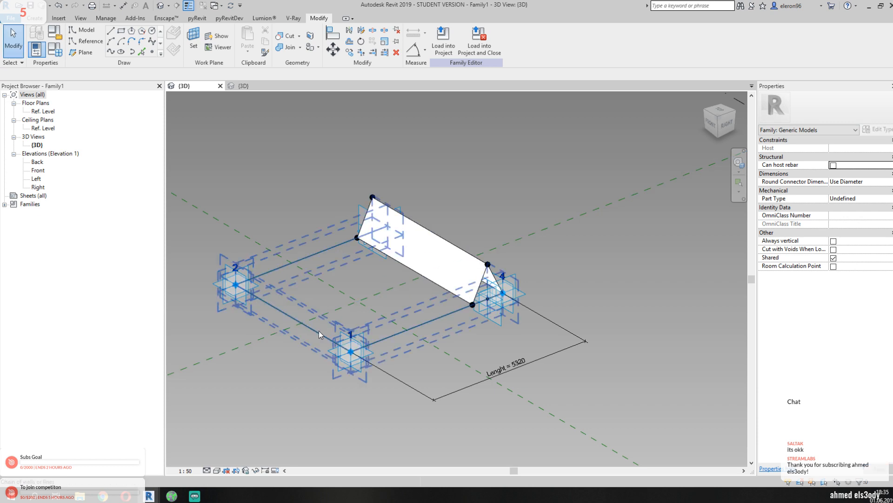
pyautogui.click(243, 86)
# - Place the Family1 panel in the first column's second cell up, picking nodes lower right, lower left, upper left, upper right
pyautogui.scroll(5, 350, 263)
pyautogui.click(35, 18)
pyautogui.click(251, 40)
pyautogui.click(303, 333)
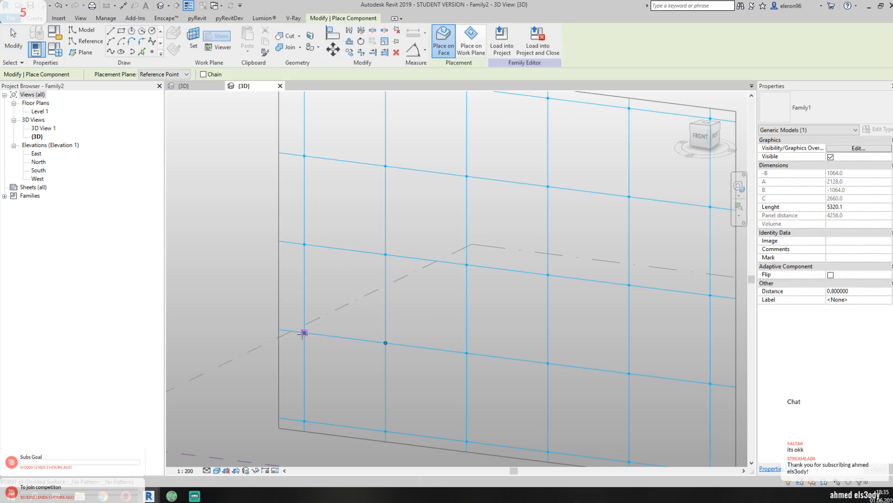
pyautogui.click(304, 244)
pyautogui.click(384, 254)
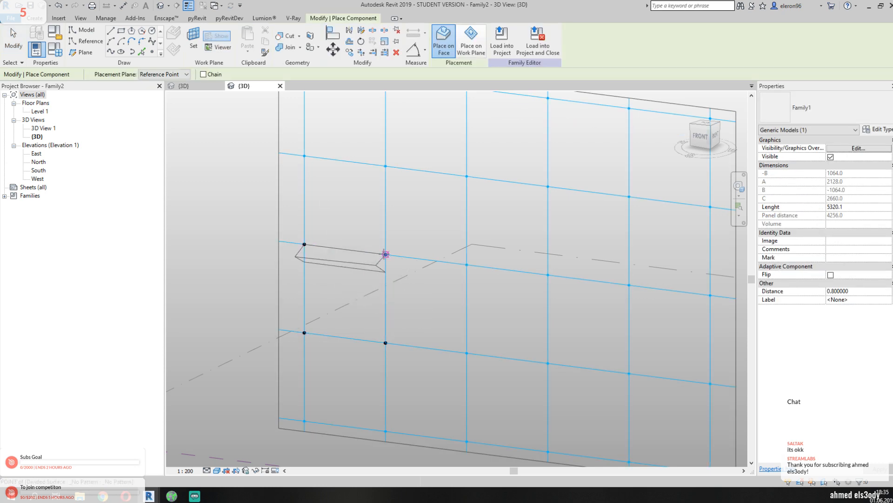
pyautogui.press('Escape')
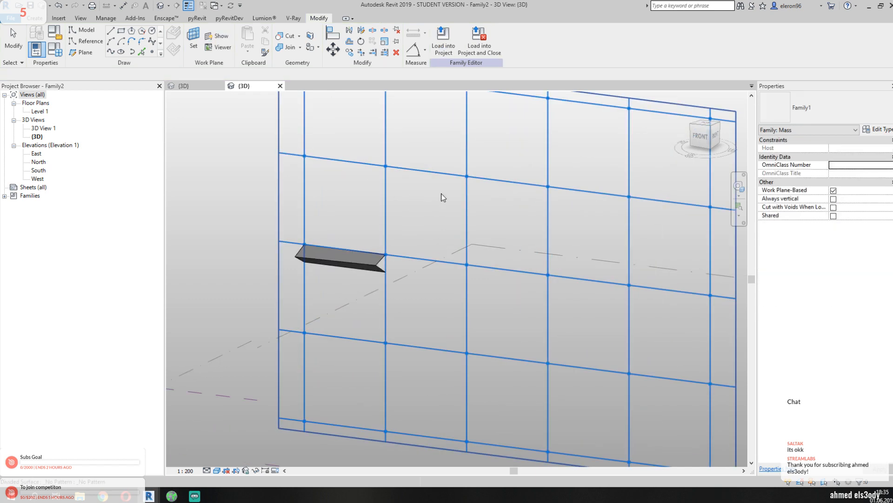
# - Select the placed panel and examine its instance and type properties
pyautogui.moveTo(380, 243); pyautogui.dragTo(423, 219, button='middle')
pyautogui.click(400, 246)
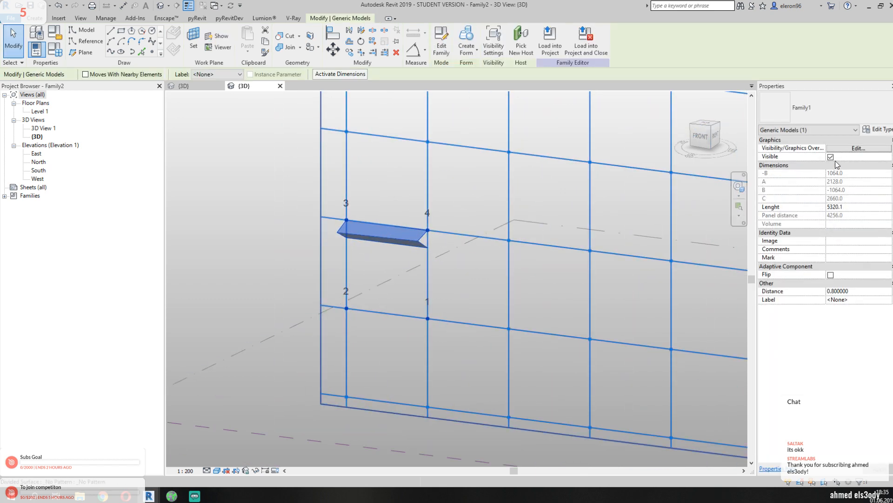
pyautogui.keyDown('shift'); pyautogui.moveTo(556, 191); pyautogui.dragTo(528, 205, button='middle'); pyautogui.keyUp('shift')
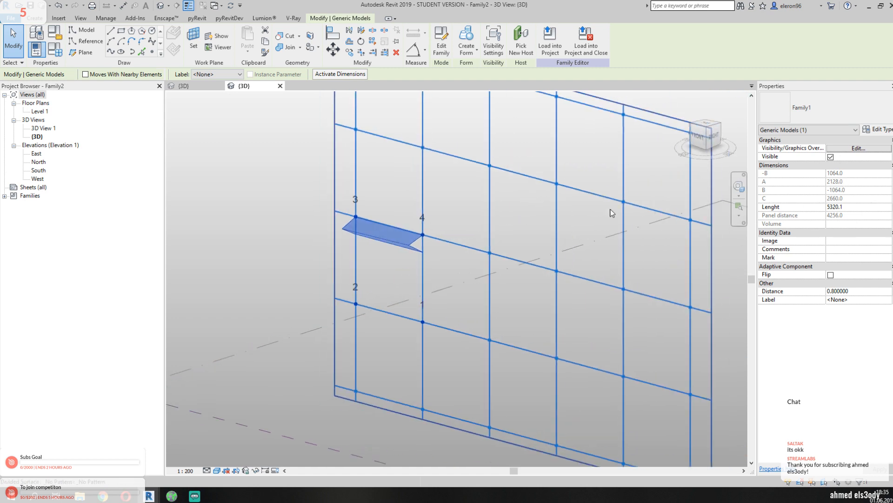
pyautogui.click(876, 130)
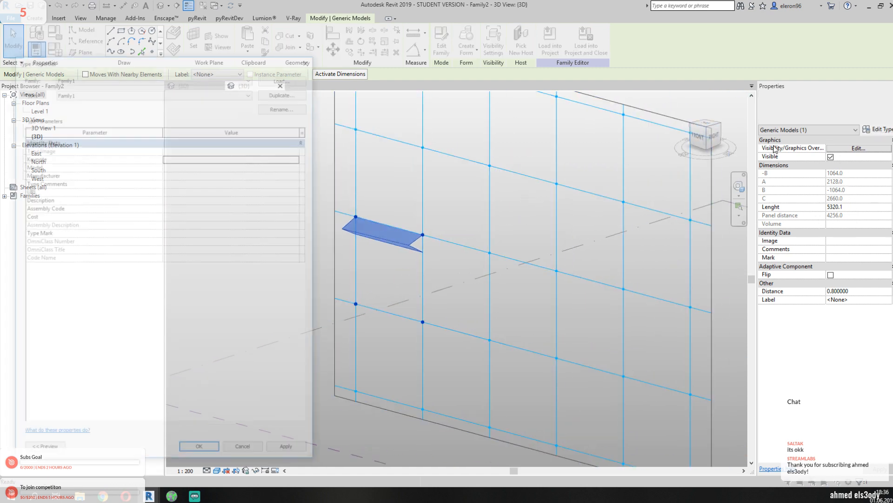
pyautogui.click(310, 58)
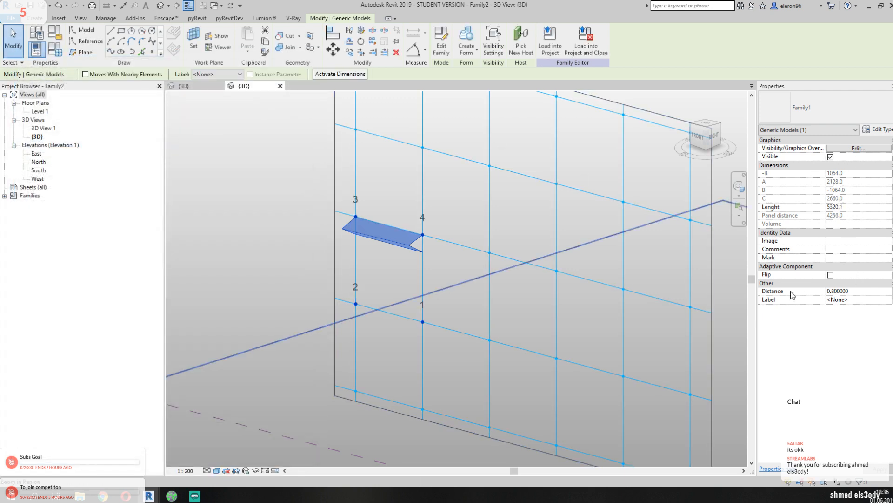
# - Set the placed panel's Distance parameter to 0.1
pyautogui.click(860, 291)
pyautogui.write('0')
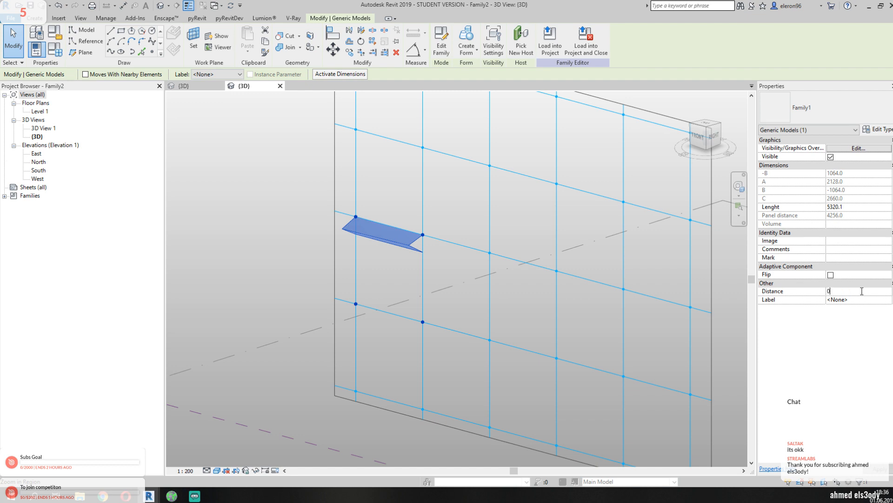
pyautogui.write('.1')
pyautogui.press('Return')
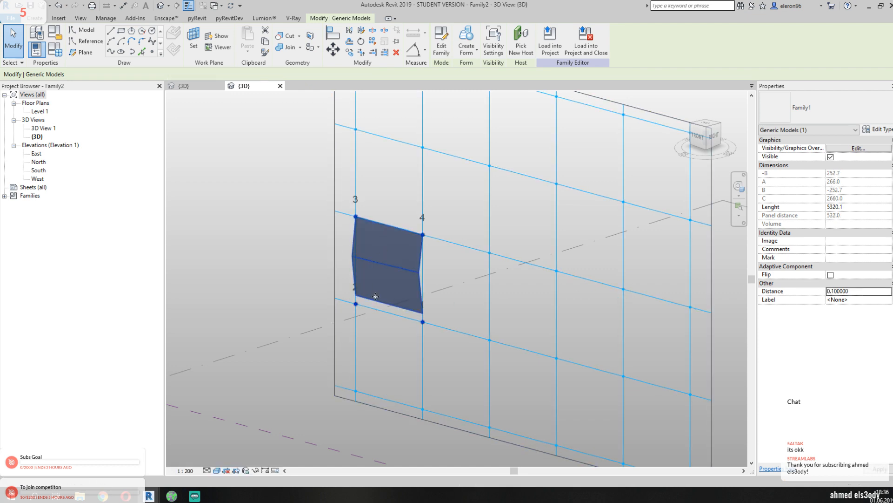
# - Set the placed panel's Distance parameter to 0.5
pyautogui.click(868, 290)
pyautogui.write('0.5')
pyautogui.press('Return')
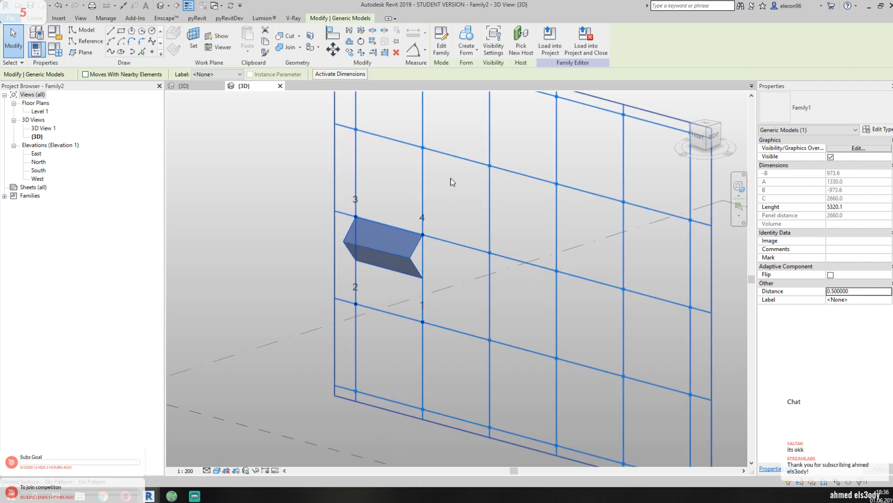
# - Repeat the placed panel across all cells of the divided surface
pyautogui.click(372, 42)
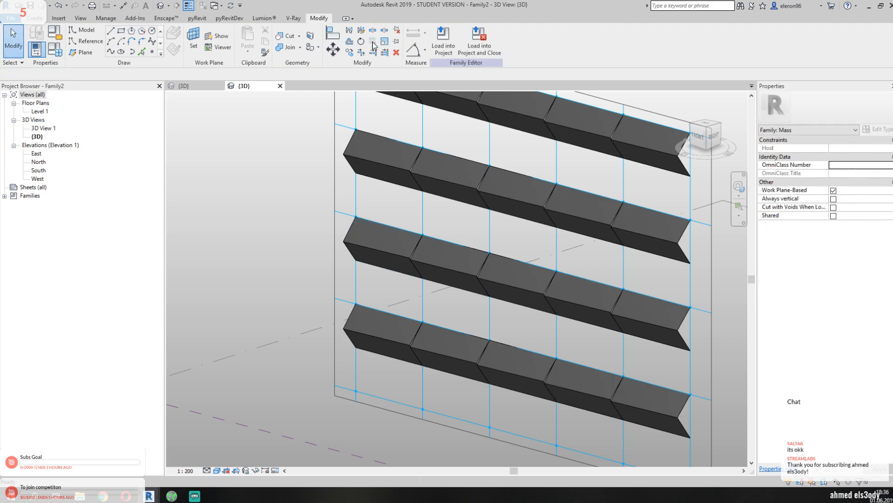
pyautogui.scroll(-3, 469, 169)
pyautogui.keyDown('shift'); pyautogui.moveTo(468, 170); pyautogui.dragTo(327, 197, button='middle'); pyautogui.keyUp('shift')
pyautogui.moveTo(381, 199); pyautogui.dragTo(358, 235, button='middle')
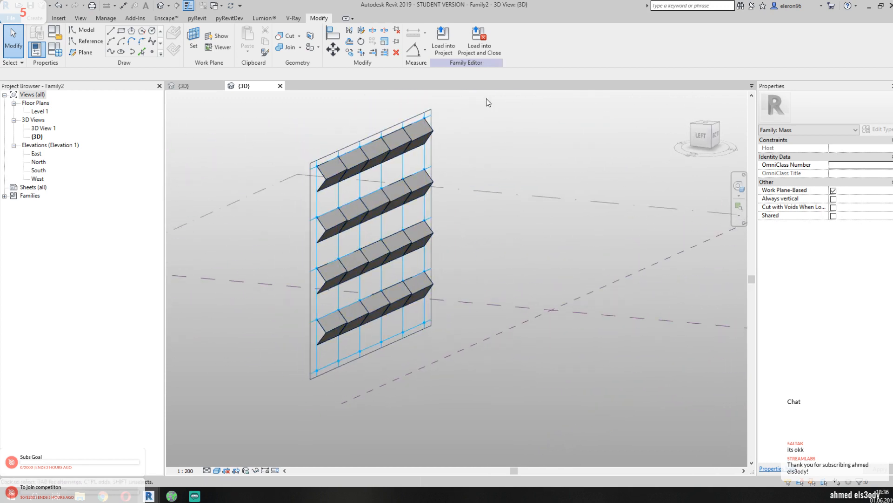
# - Launch Dynamo from Revit and create a new blank workspace
pyautogui.click(106, 18)
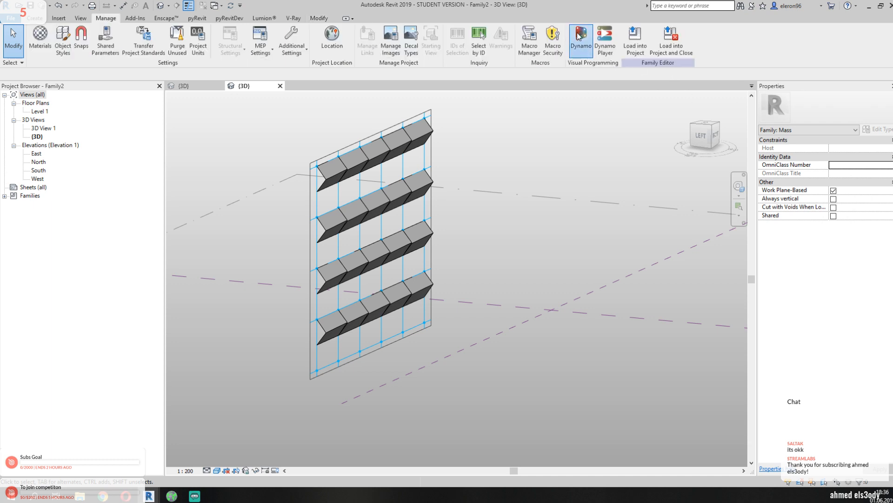
pyautogui.click(579, 36)
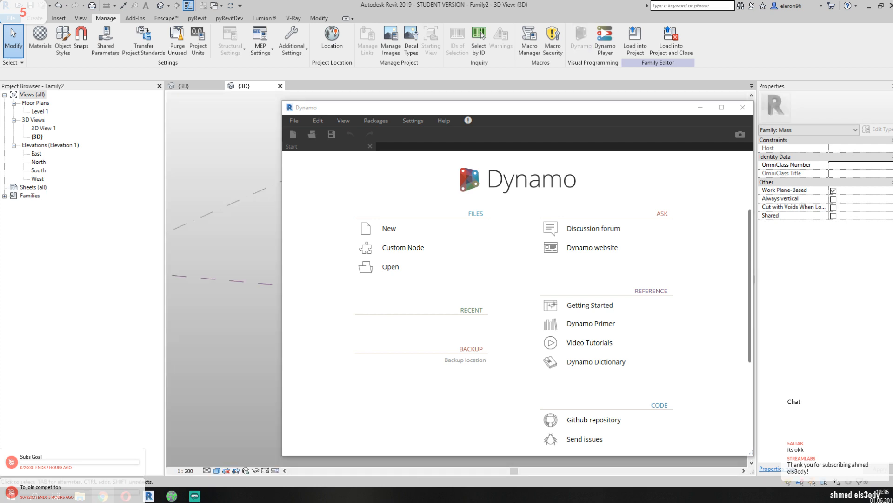
pyautogui.click(390, 226)
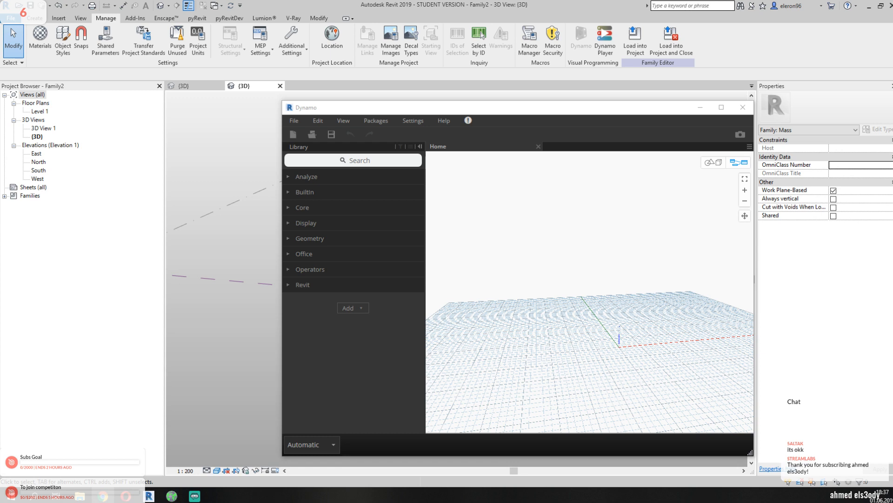
pyautogui.click(552, 353)
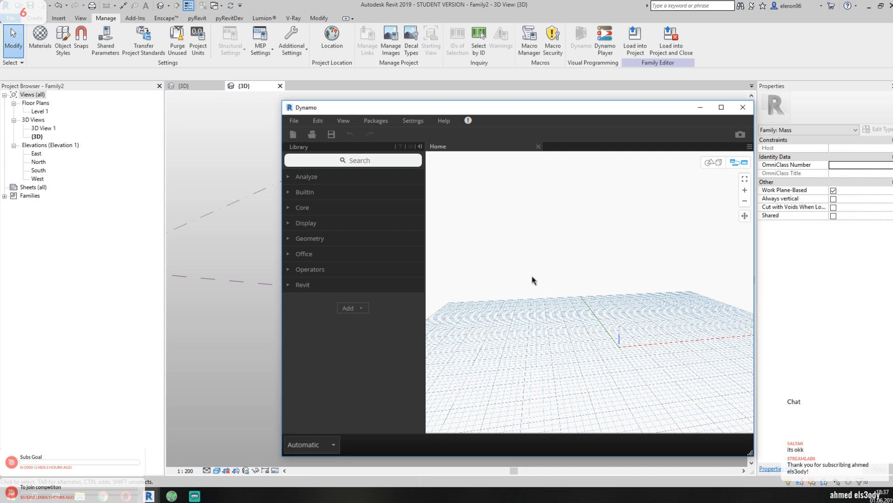
pyautogui.doubleClick(532, 279)
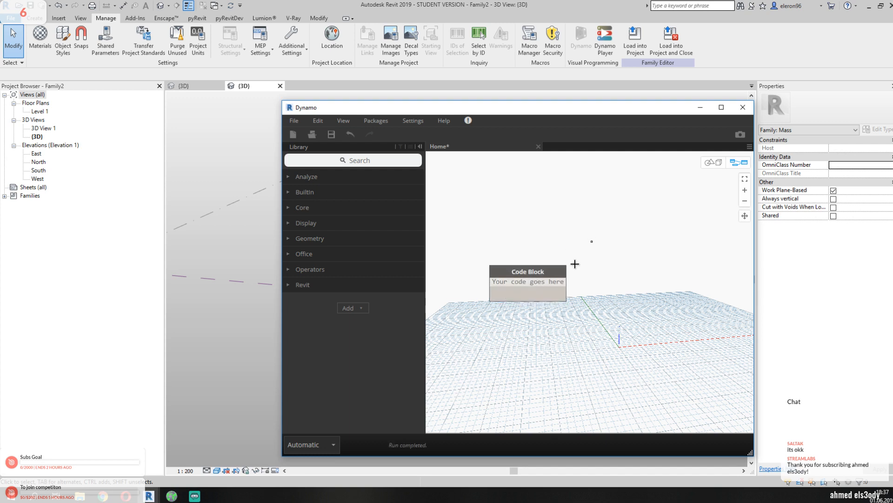
pyautogui.moveTo(458, 234); pyautogui.dragTo(603, 353)
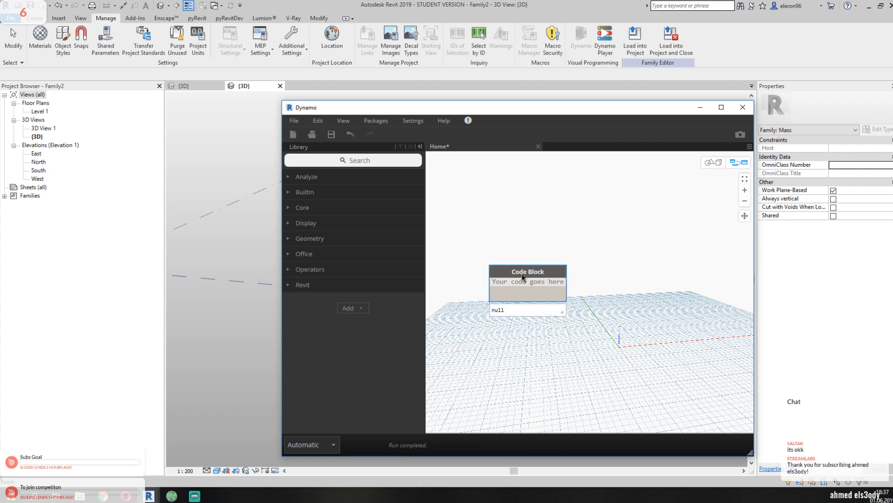
pyautogui.rightClick(523, 278)
pyautogui.click(531, 282)
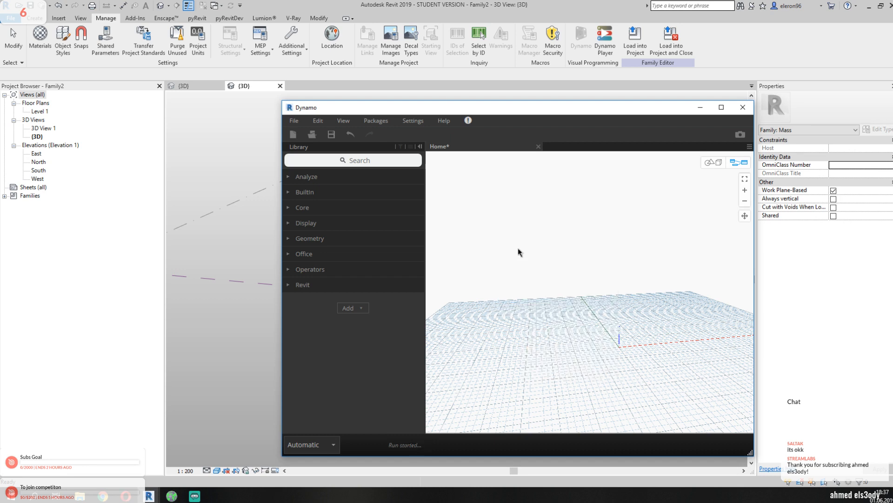
# - Add a Family Types node to the graph and set its family type to Family1:Family1
pyautogui.rightClick(523, 255)
pyautogui.click(564, 256)
pyautogui.rightClick(561, 257)
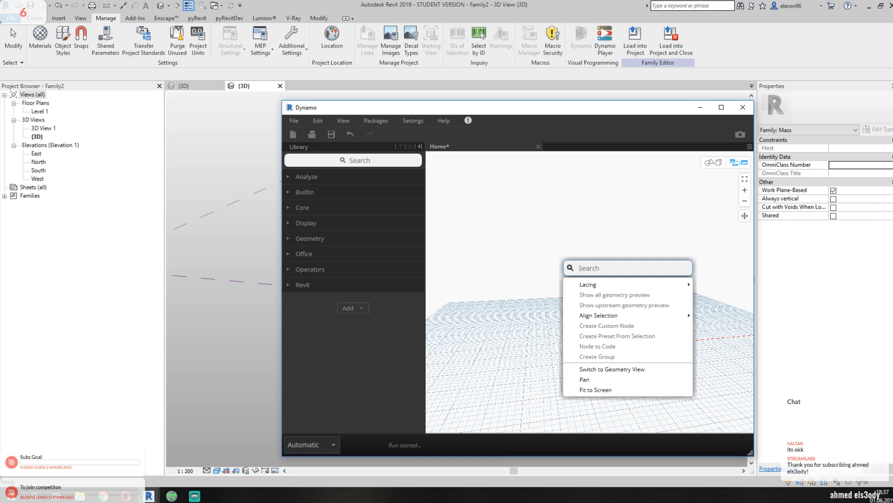
pyautogui.write('Family tupes')
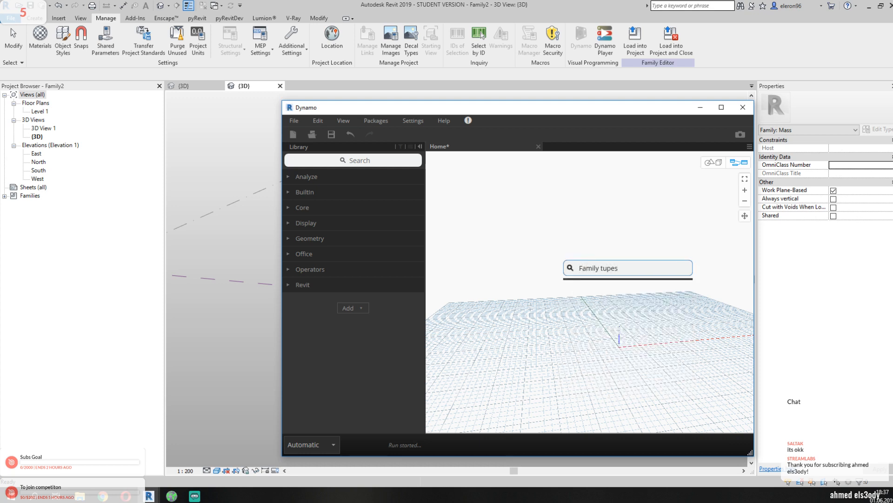
pyautogui.press('BackSpace')
pyautogui.press('BackSpace')
pyautogui.press('BackSpace')
pyautogui.press('BackSpace')
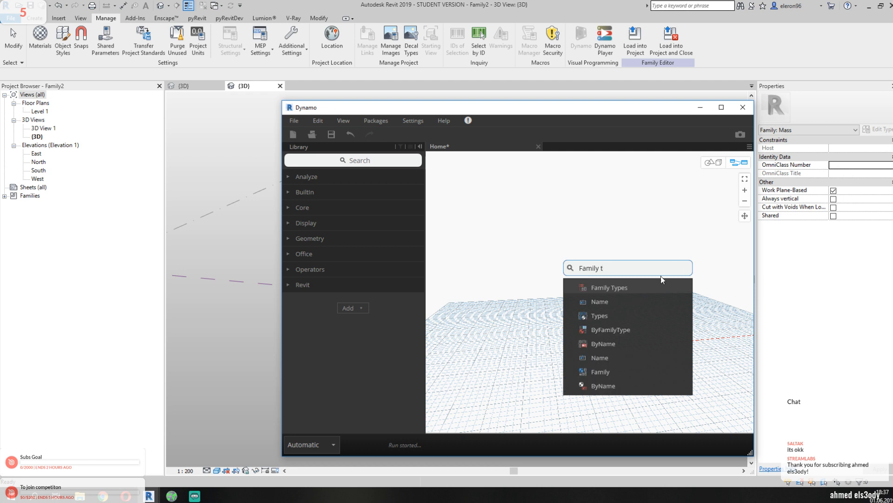
pyautogui.click(636, 293)
pyautogui.moveTo(666, 298); pyautogui.dragTo(522, 239)
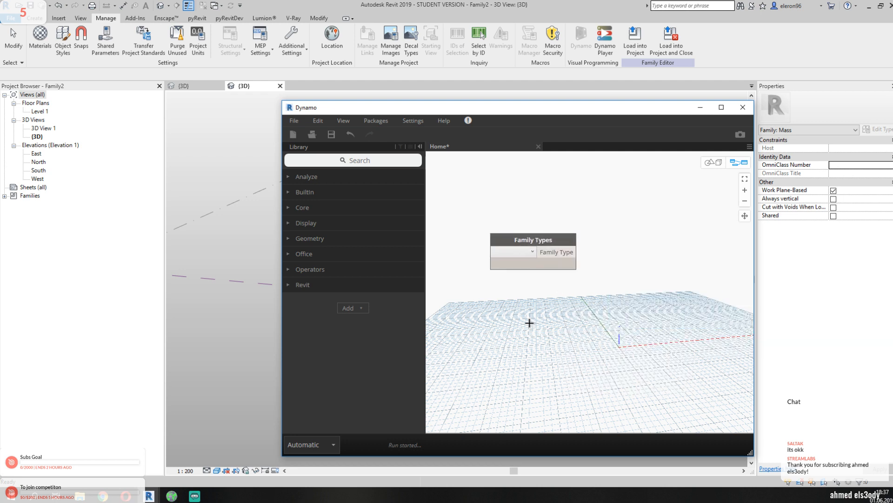
pyautogui.click(526, 252)
pyautogui.click(539, 261)
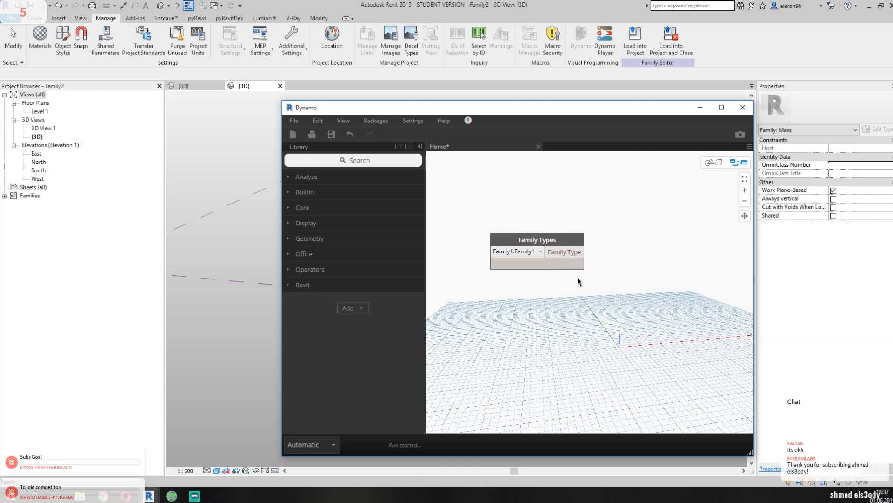
pyautogui.rightClick(511, 300)
pyautogui.click(463, 300)
pyautogui.moveTo(541, 298); pyautogui.dragTo(447, 297, button='middle')
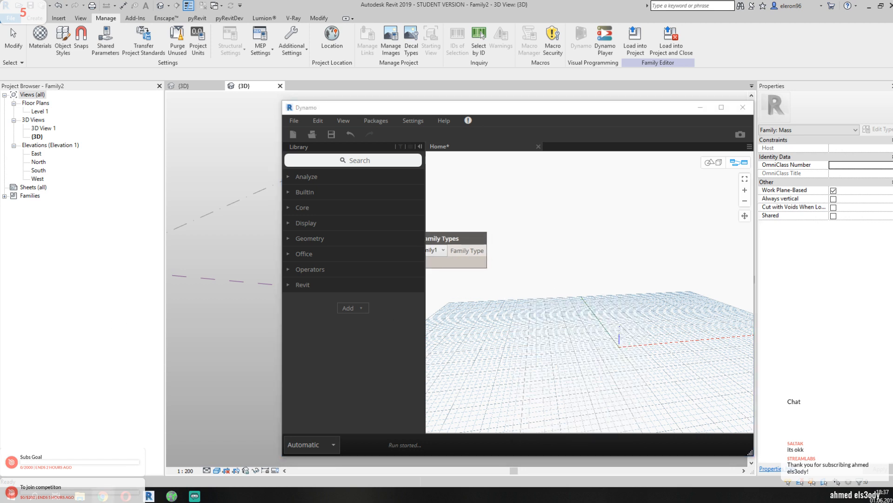
pyautogui.doubleClick(626, 296)
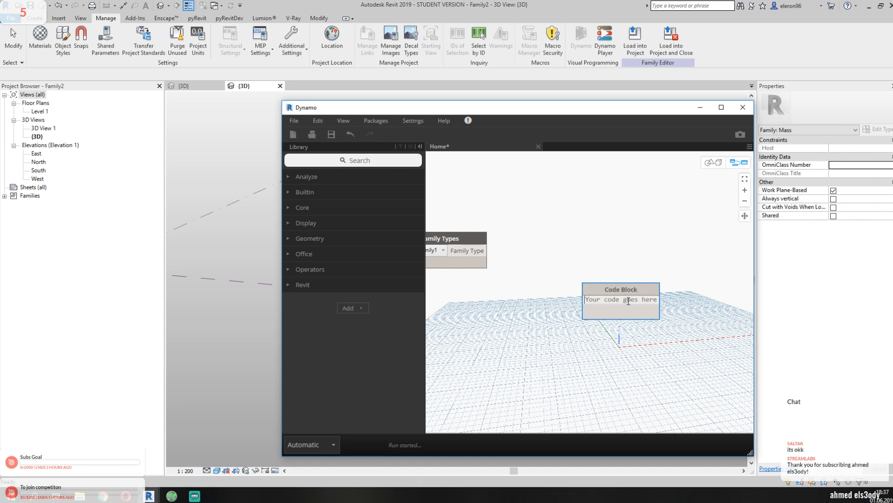
pyautogui.write('famil')
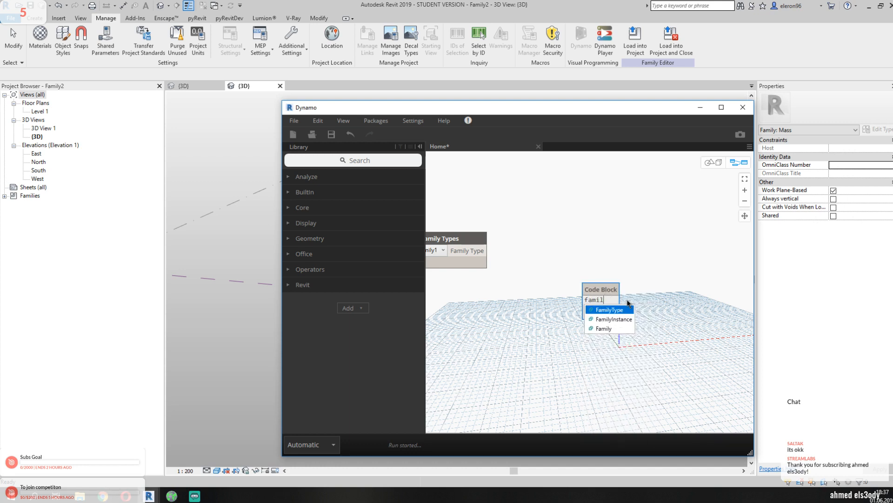
pyautogui.write('y')
pyautogui.click(583, 273)
pyautogui.rightClick(603, 293)
pyautogui.click(629, 297)
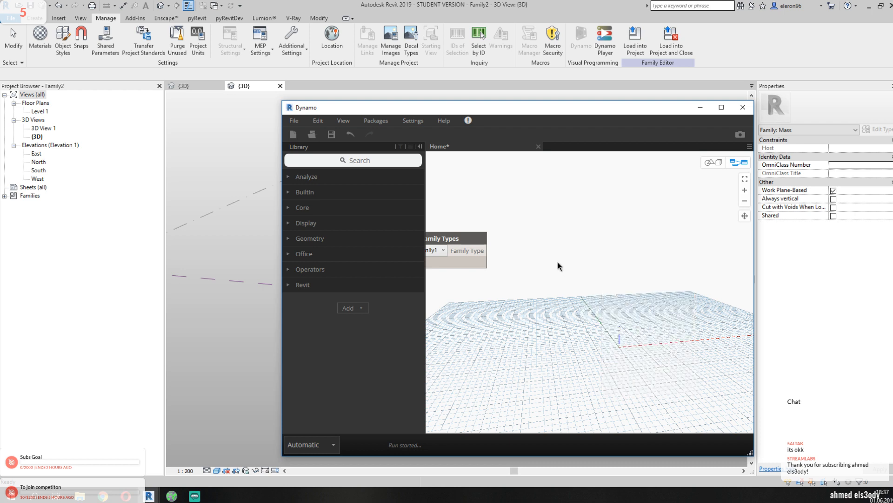
# - Search the node library for "family instance by fam" and add the FamilyInstance.ByFamilyType node
pyautogui.rightClick(559, 264)
pyautogui.write('fa,il')
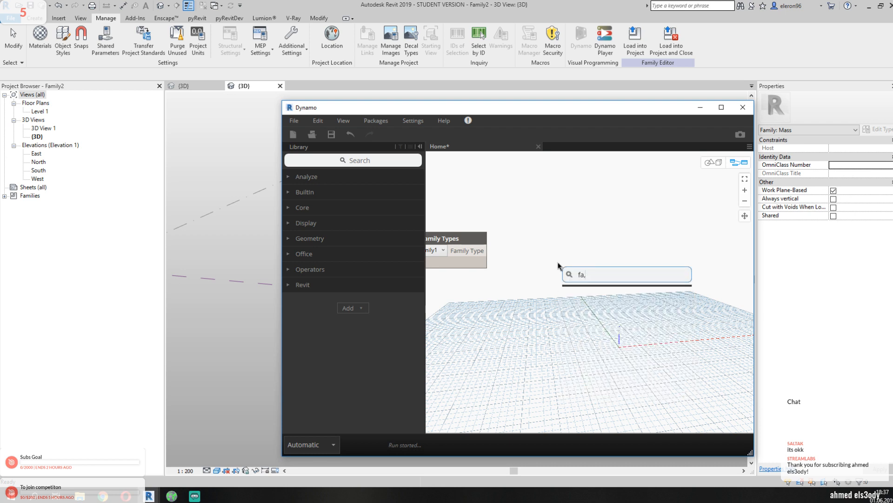
pyautogui.press('BackSpace')
pyautogui.write('mily')
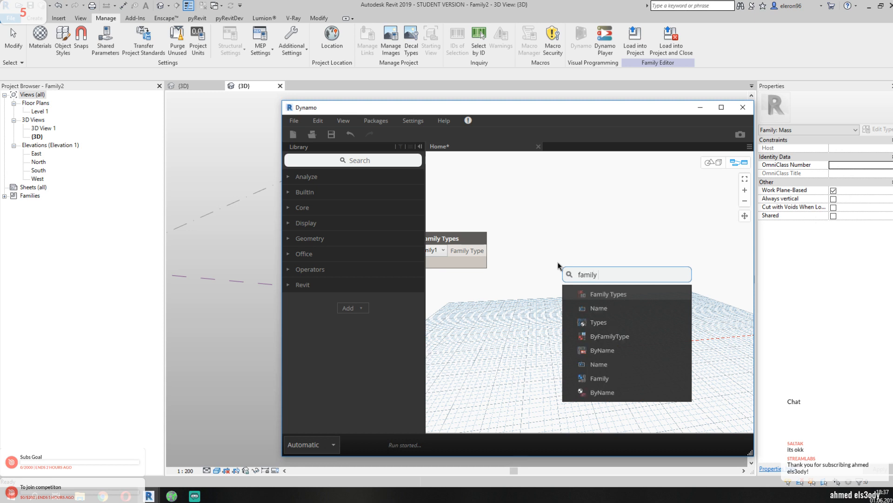
pyautogui.write(' instance')
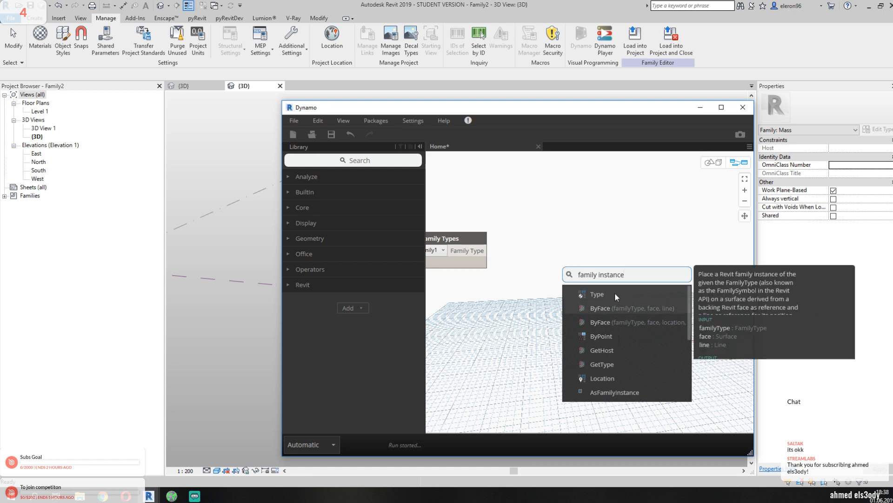
pyautogui.click(567, 274)
pyautogui.hotkey('ctrl', 'c')
pyautogui.click(590, 218)
pyautogui.click(374, 161)
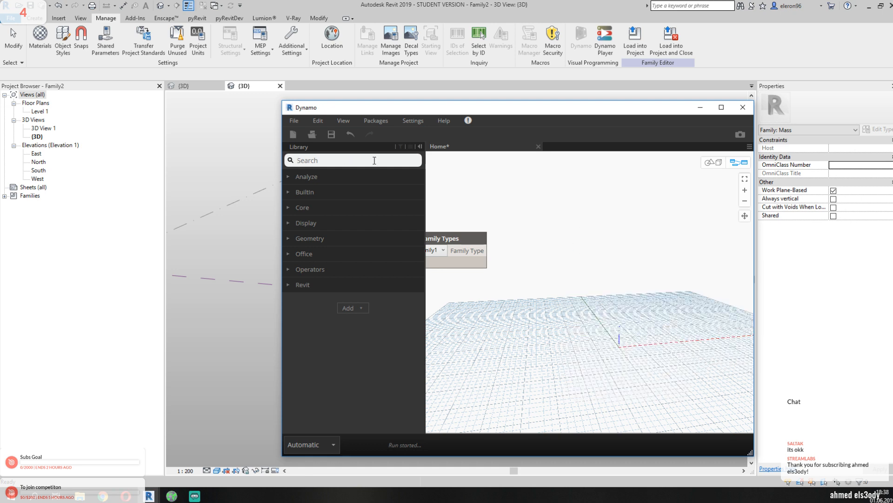
pyautogui.hotkey('ctrl', 'v')
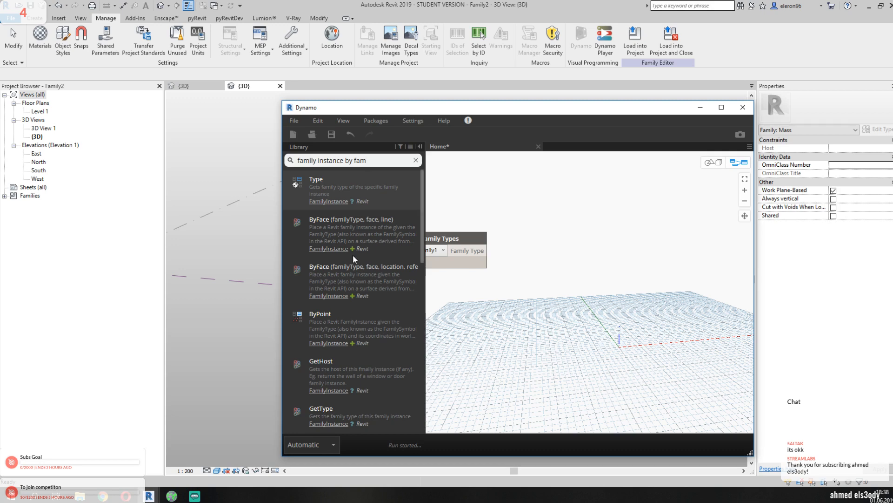
pyautogui.scroll(-5, 336, 290)
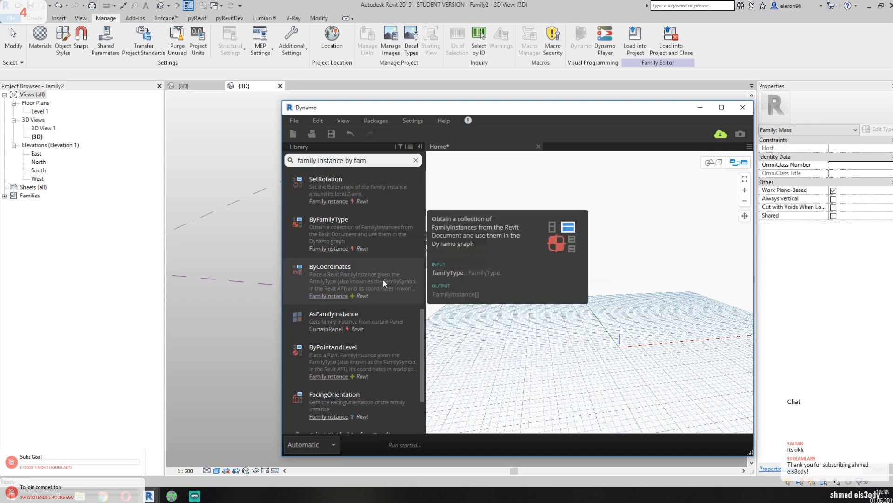
pyautogui.click(375, 226)
# - Connect the Family Types node's output to the familyType input of FamilyInstance.ByFamilyType
pyautogui.click(638, 242)
pyautogui.scroll(-3, 581, 231)
pyautogui.scroll(3, 577, 242)
pyautogui.click(493, 251)
pyautogui.moveTo(585, 281); pyautogui.dragTo(524, 307)
pyautogui.click(485, 251)
pyautogui.click(574, 293)
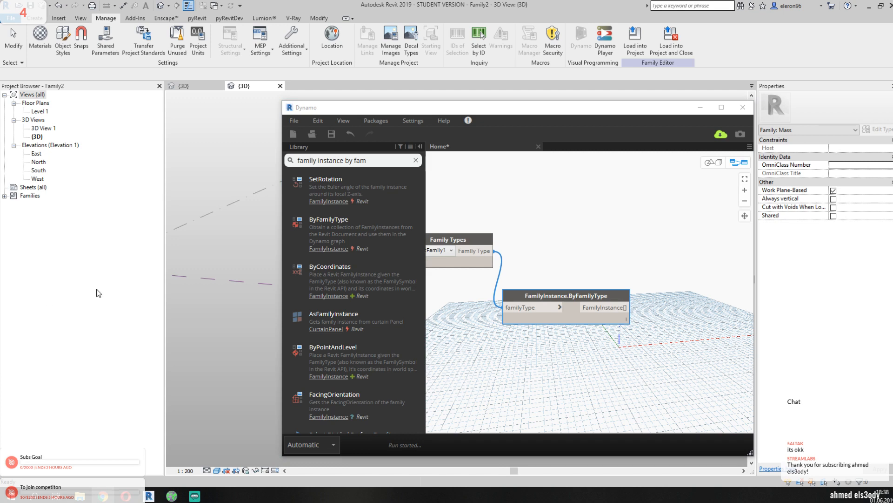
# - Search the node library for "element set"
pyautogui.moveTo(367, 160); pyautogui.dragTo(279, 164)
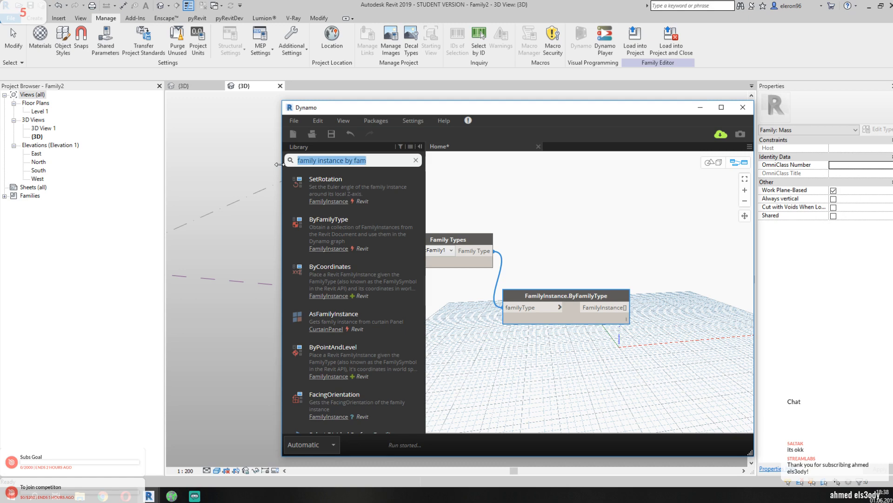
pyautogui.write('elem')
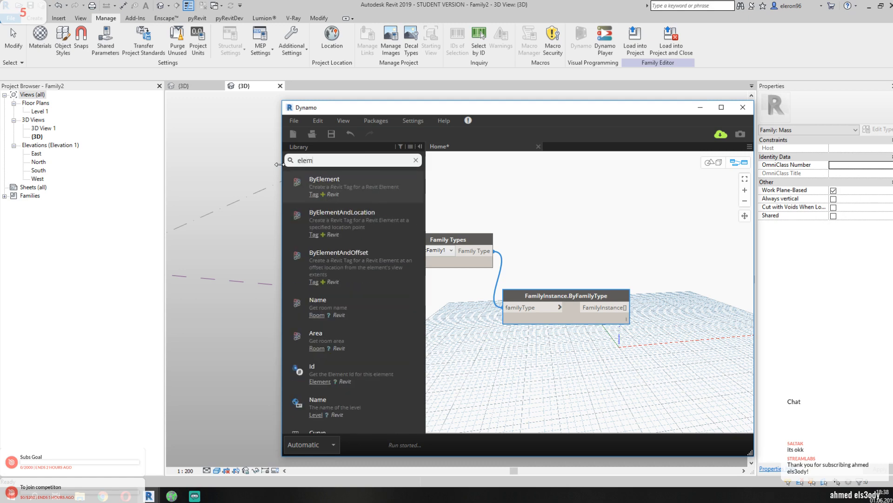
pyautogui.write('ent set')
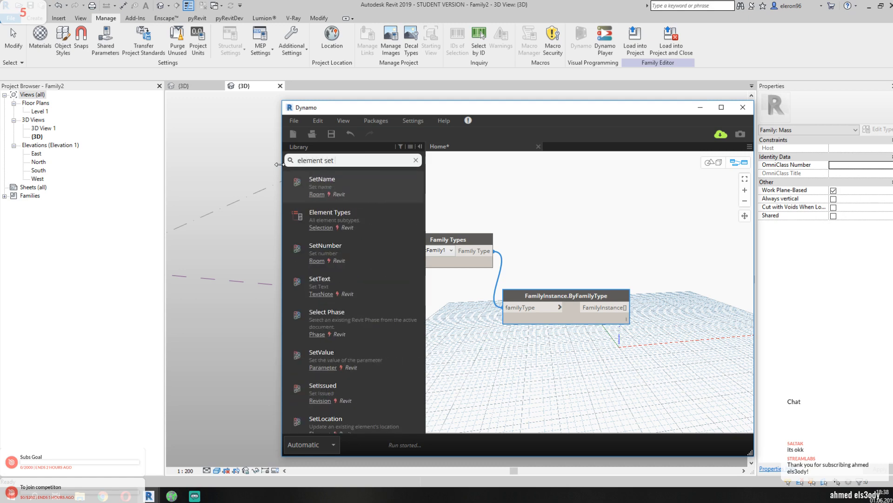
pyautogui.moveTo(368, 216)
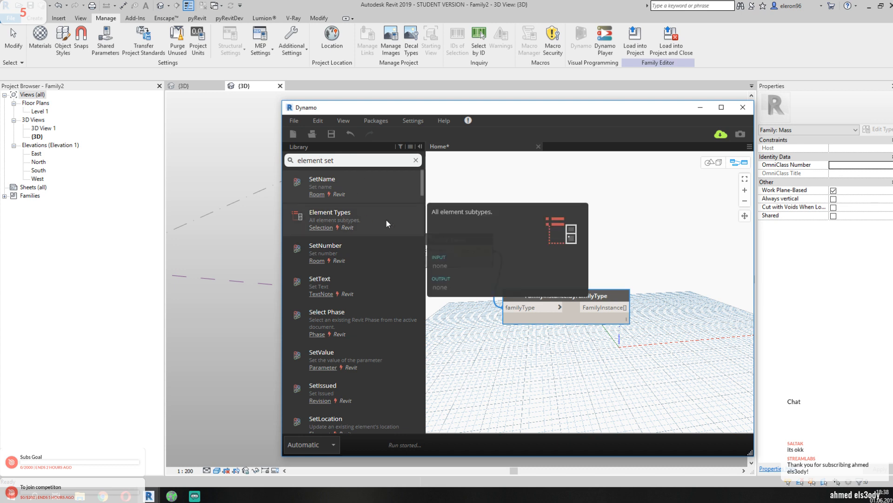
pyautogui.click(367, 220)
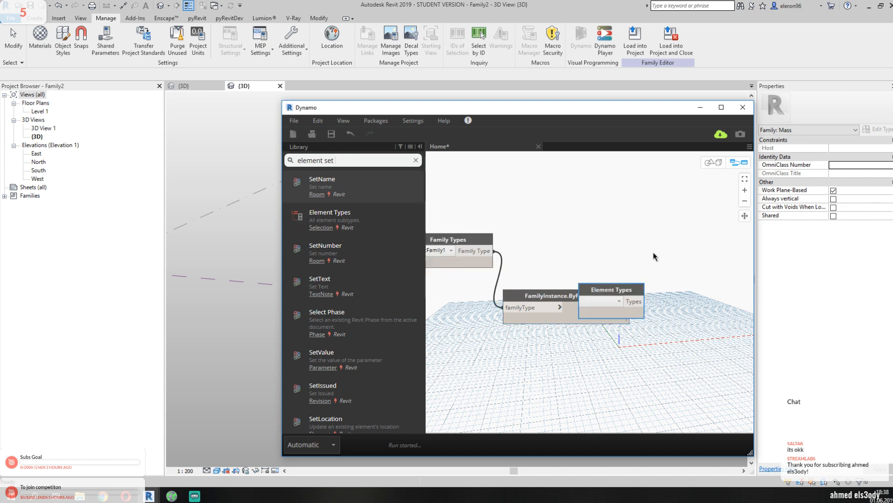
pyautogui.rightClick(614, 293)
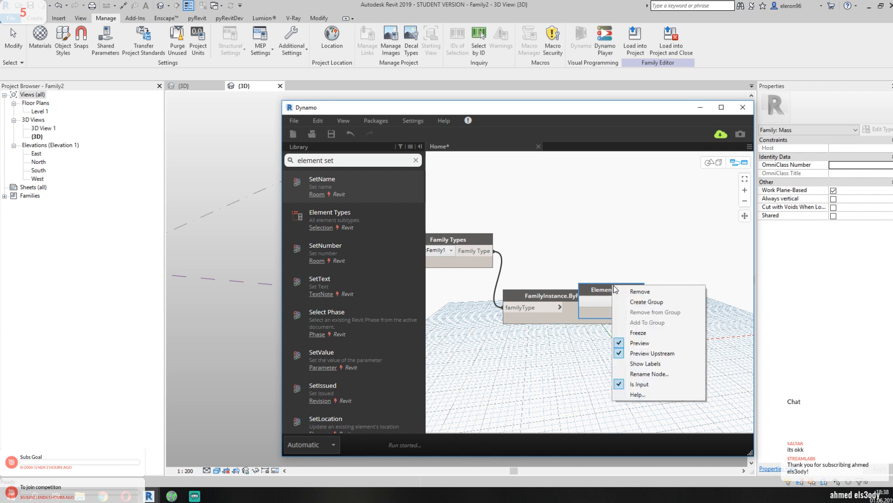
pyautogui.click(652, 292)
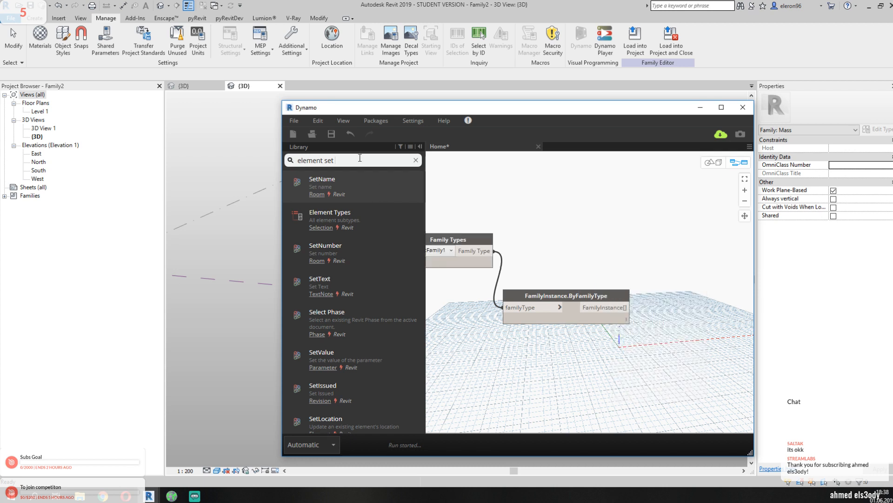
# - Refine the node search to "element set parameter" and remove the mistakenly added Element.Parameters node
pyautogui.write('parameter')
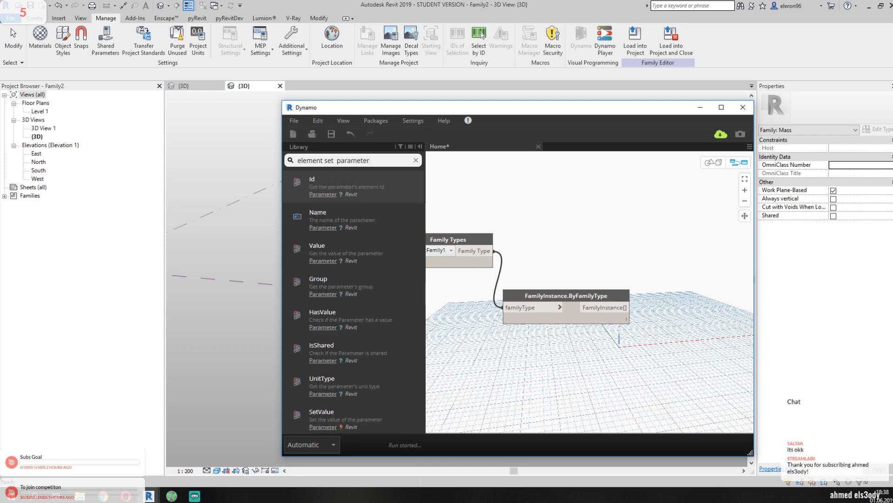
pyautogui.scroll(-5, 357, 219)
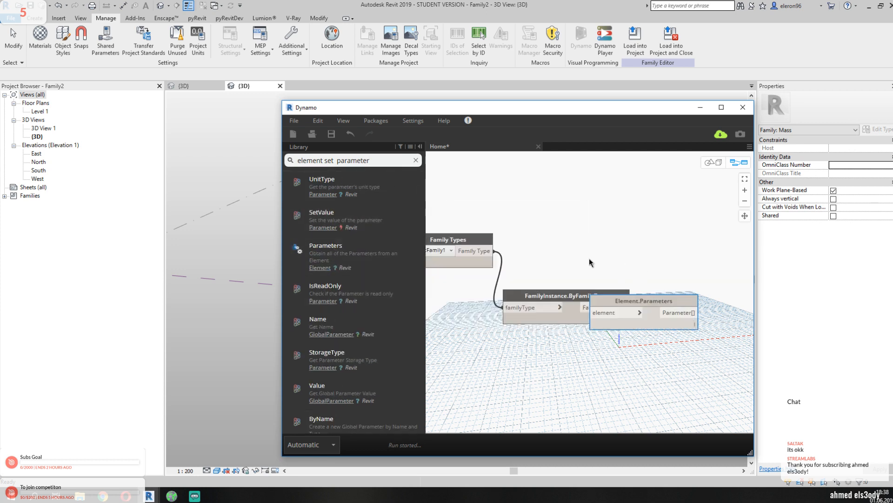
pyautogui.rightClick(536, 252)
pyautogui.click(563, 218)
pyautogui.scroll(-3, 563, 218)
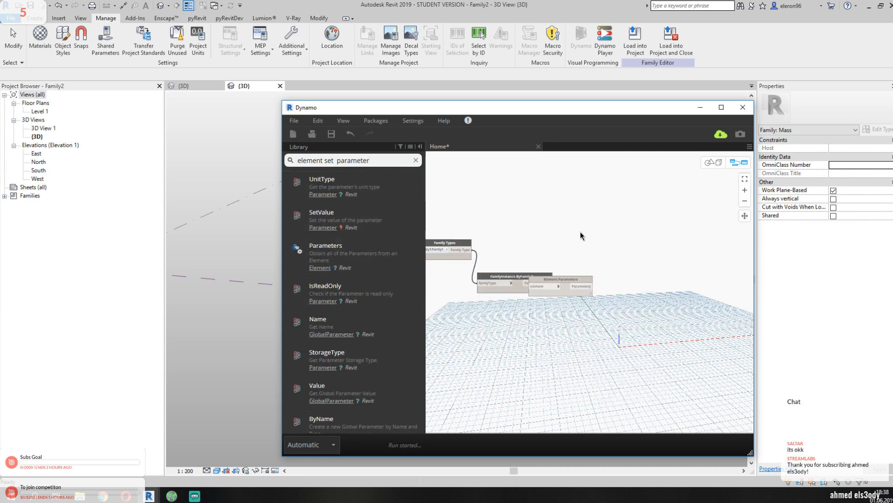
pyautogui.moveTo(536, 277); pyautogui.dragTo(615, 293)
pyautogui.rightClick(615, 293)
pyautogui.click(650, 301)
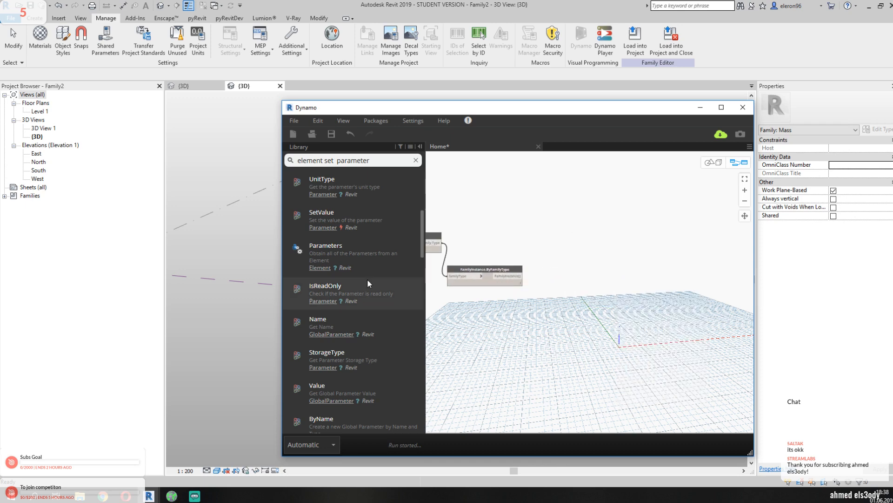
# - Add the Element.SetParameterByName node and connect the FamilyInstance.ByFamilyType output to its element input
pyautogui.scroll(-5, 367, 279)
pyautogui.click(363, 283)
pyautogui.click(517, 270)
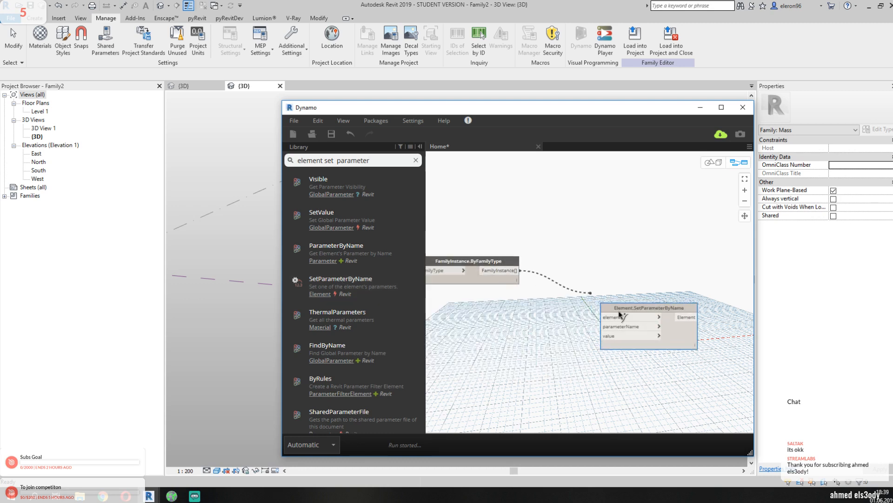
pyautogui.click(602, 317)
# - Add a code block containing the string "distance" below the FamilyInstance.ByFamilyType node
pyautogui.doubleClick(487, 333)
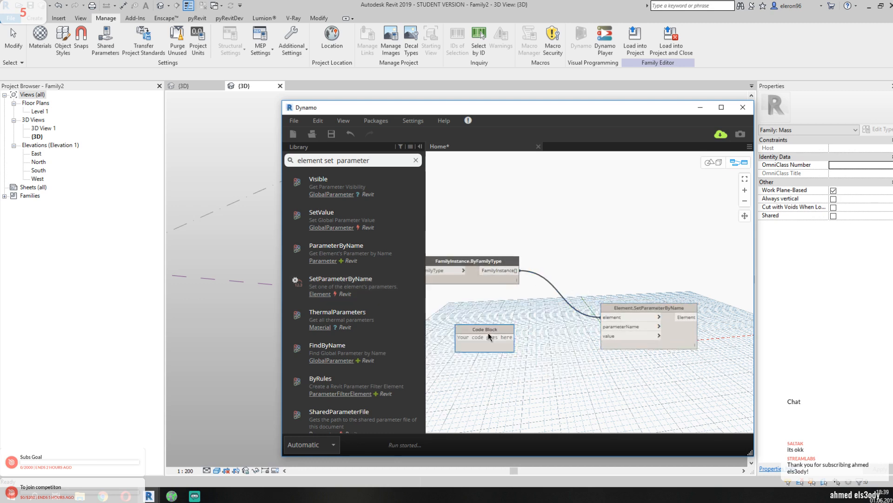
pyautogui.write('@@')
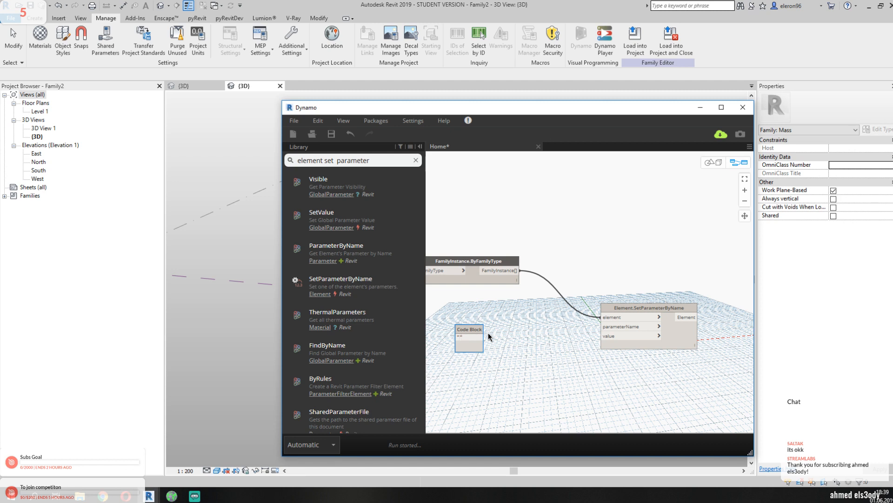
pyautogui.write('distance')
pyautogui.click(582, 159)
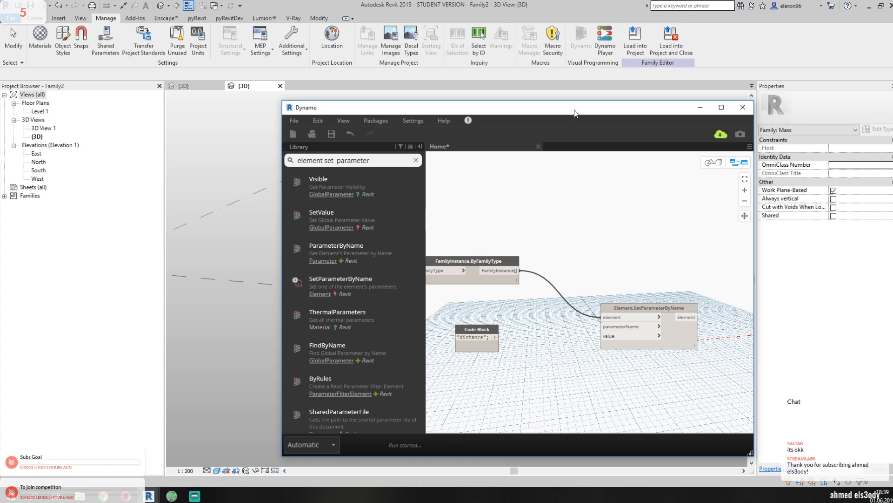
# - Select one repeated panel in the model and check the exact spelling of its distance parameter in the properties
pyautogui.moveTo(575, 113); pyautogui.dragTo(342, 257)
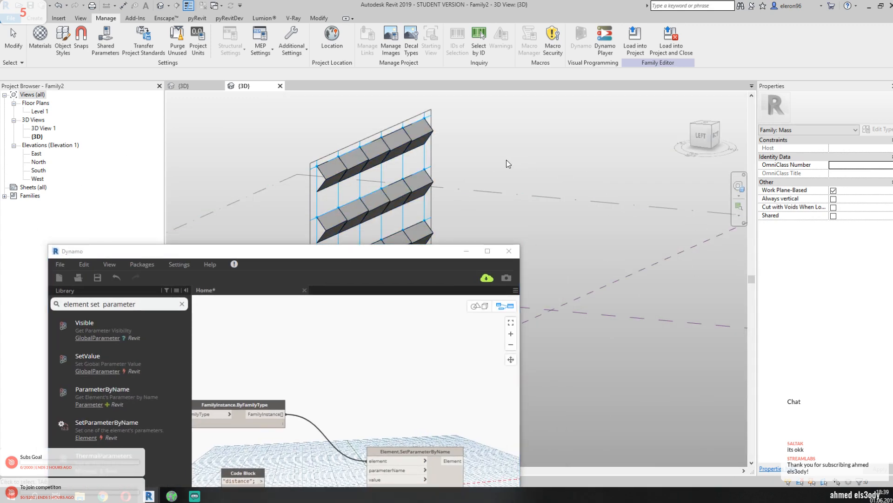
pyautogui.click(371, 205)
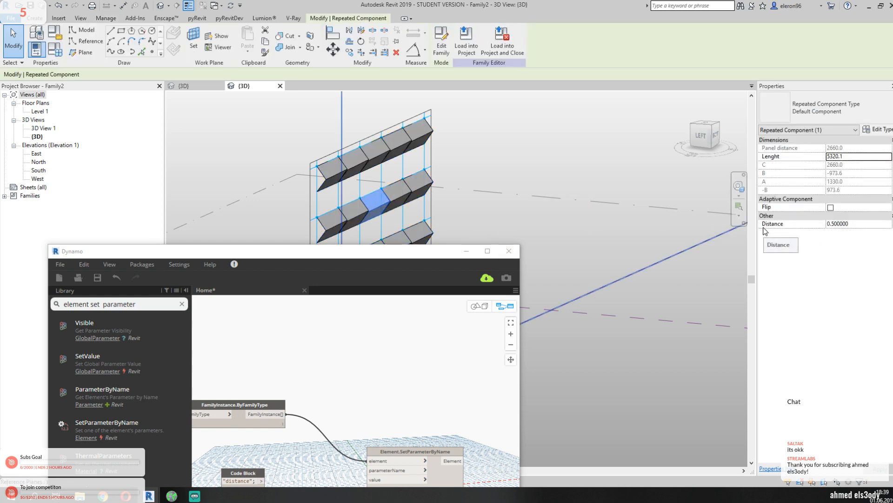
pyautogui.moveTo(414, 255); pyautogui.dragTo(483, 122)
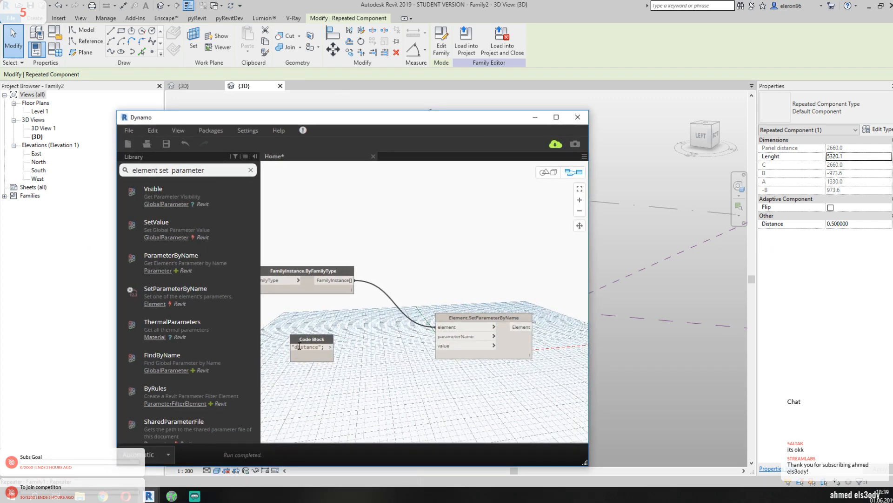
# - Correct the code block string to "Distance" and connect it to the parameterName input of Element.SetParameterByName
pyautogui.press('BackSpace')
pyautogui.write('D')
pyautogui.moveTo(334, 348); pyautogui.dragTo(412, 339)
pyautogui.moveTo(346, 327); pyautogui.dragTo(437, 335)
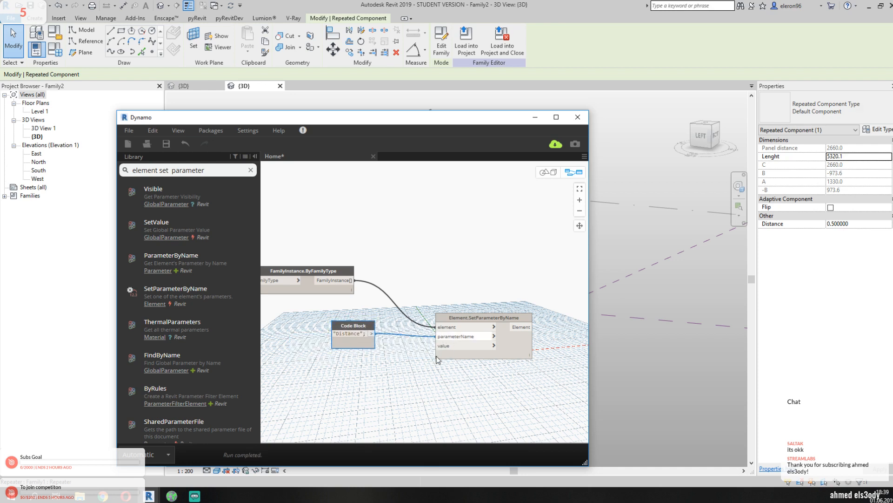
# - Add a code block with the value 0.2 and connect it to the value input of Element.SetParameterByName
pyautogui.doubleClick(349, 390)
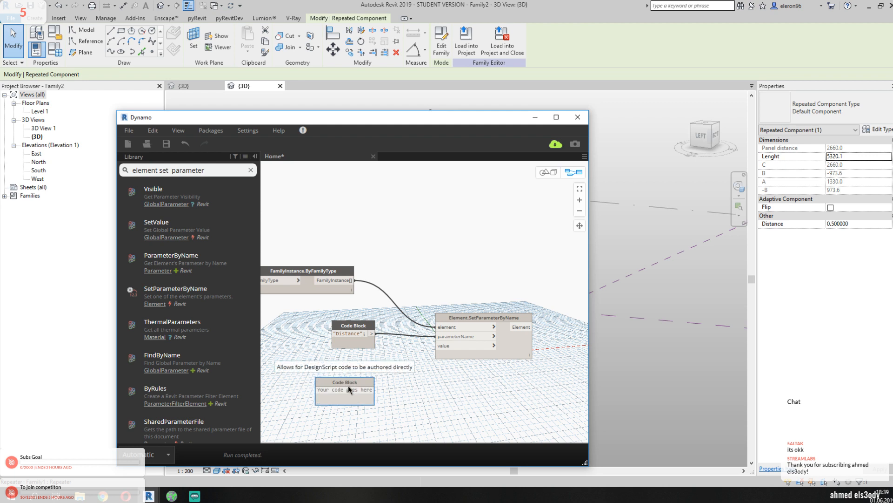
pyautogui.write('1')
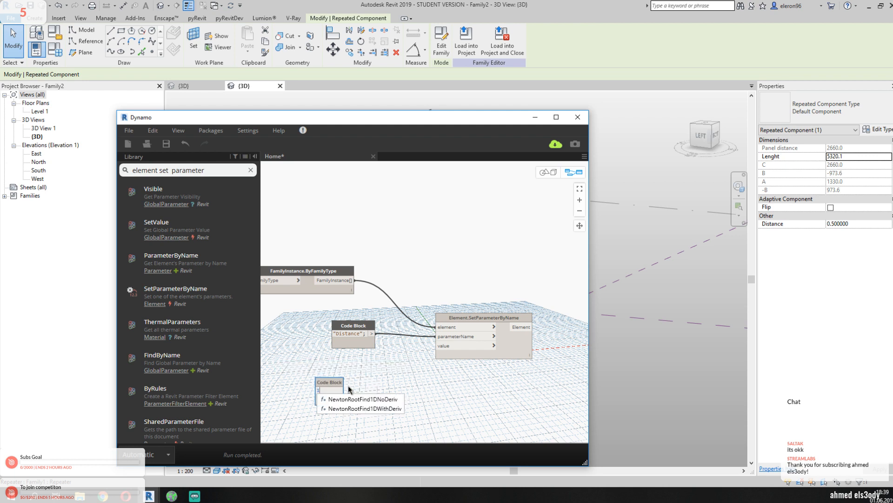
pyautogui.press('Left')
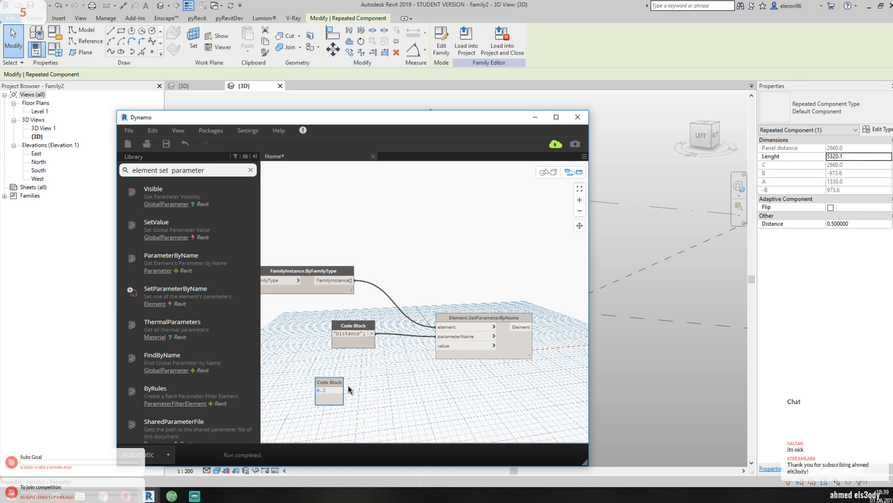
pyautogui.click(370, 400)
pyautogui.moveTo(342, 390); pyautogui.dragTo(439, 345)
# - Place the Dynamo window so the panels are visible and change the value code block to 0.6
pyautogui.moveTo(315, 383); pyautogui.dragTo(349, 379)
pyautogui.moveTo(301, 117); pyautogui.dragTo(604, 89)
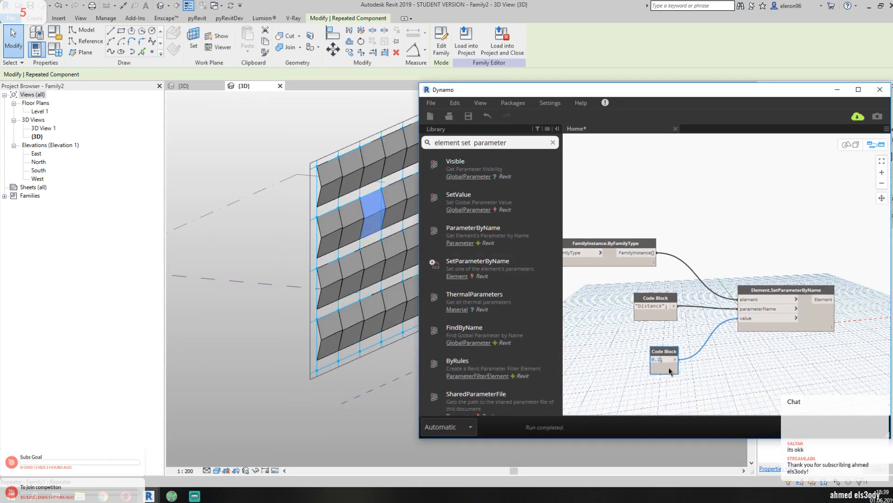
pyautogui.click(702, 385)
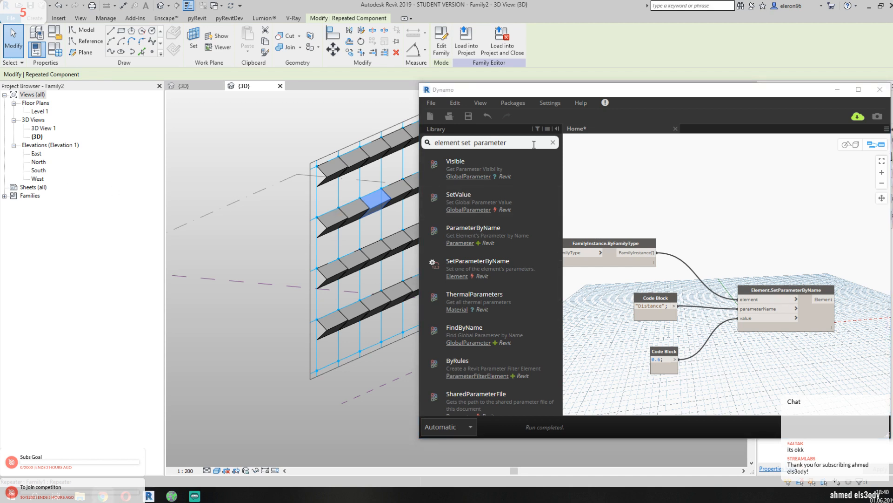
# - Search the node library for "ran", add the Random (value1, value2) node, and remove the duplicate copy
pyautogui.moveTo(534, 144); pyautogui.dragTo(386, 145)
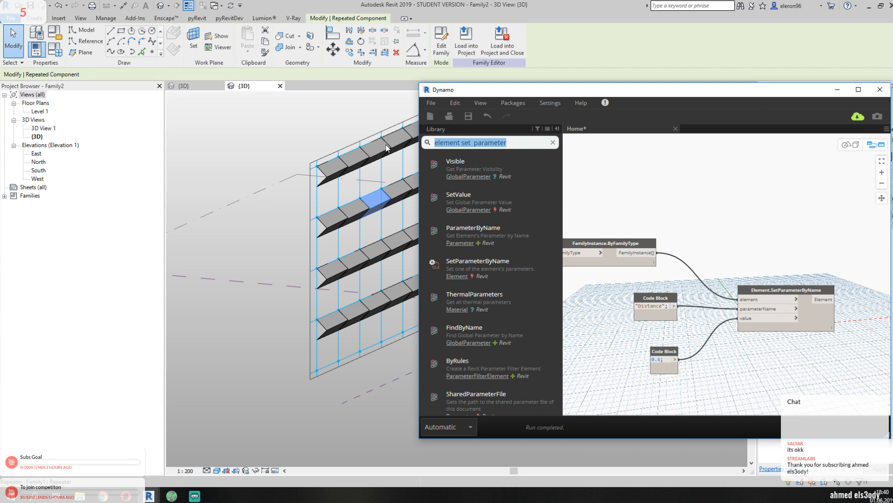
pyautogui.write('ran')
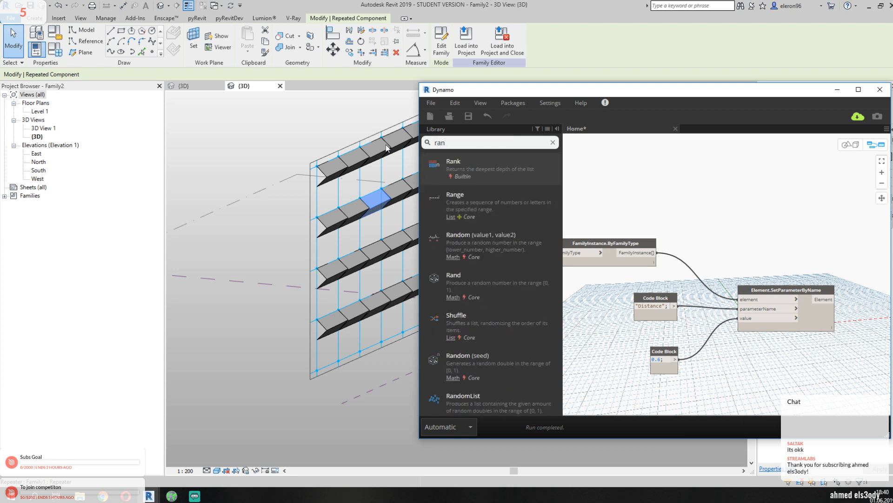
pyautogui.click(489, 242)
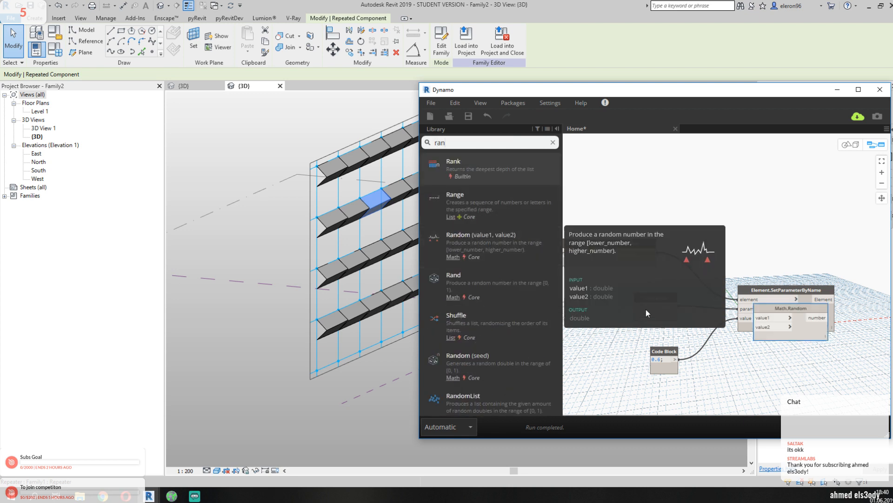
pyautogui.click(509, 243)
pyautogui.scroll(-3, 769, 269)
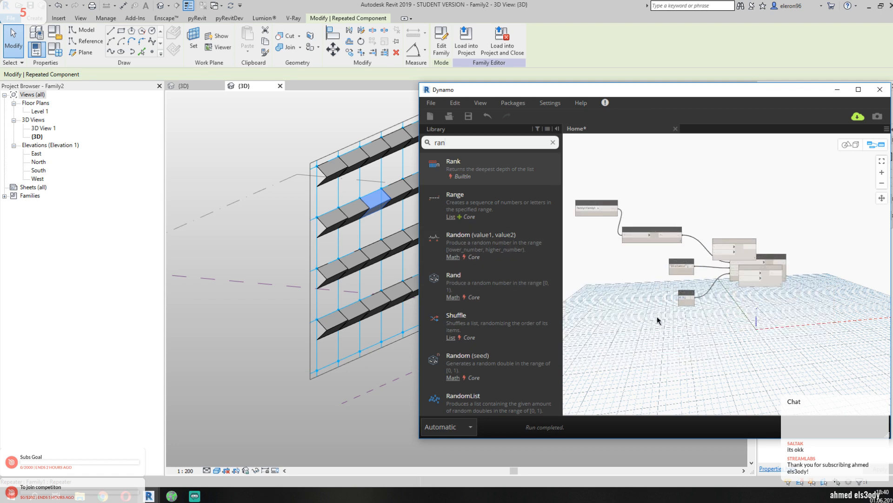
pyautogui.rightClick(813, 254)
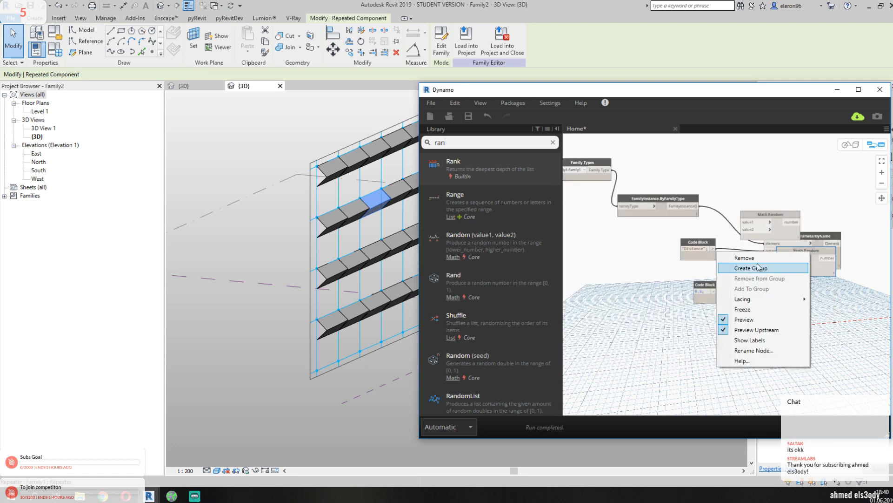
pyautogui.click(740, 255)
# - Arrange the Math.Random node below the "Distance" code block, with the value code block beside it
pyautogui.moveTo(766, 217); pyautogui.dragTo(762, 321)
pyautogui.moveTo(708, 284); pyautogui.dragTo(613, 285)
pyautogui.moveTo(764, 321); pyautogui.dragTo(701, 300)
# - Try to copy the value code block
pyautogui.click(610, 286)
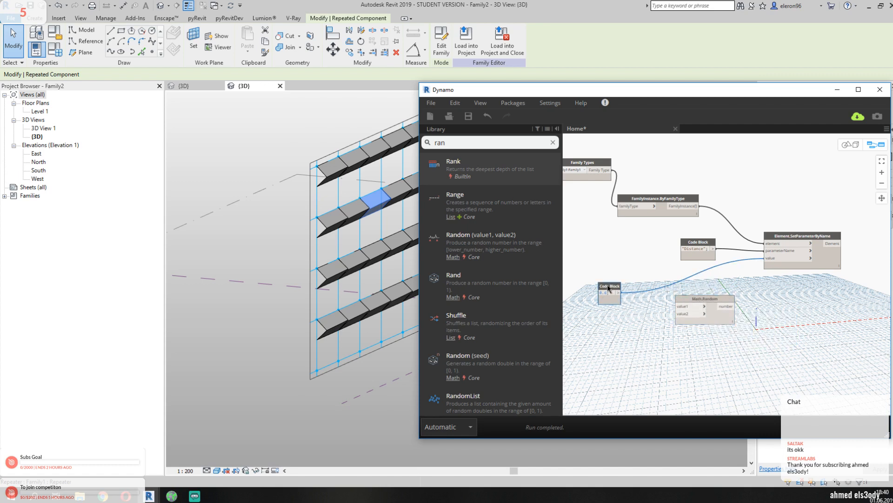
pyautogui.hotkey('ctrl', 'c')
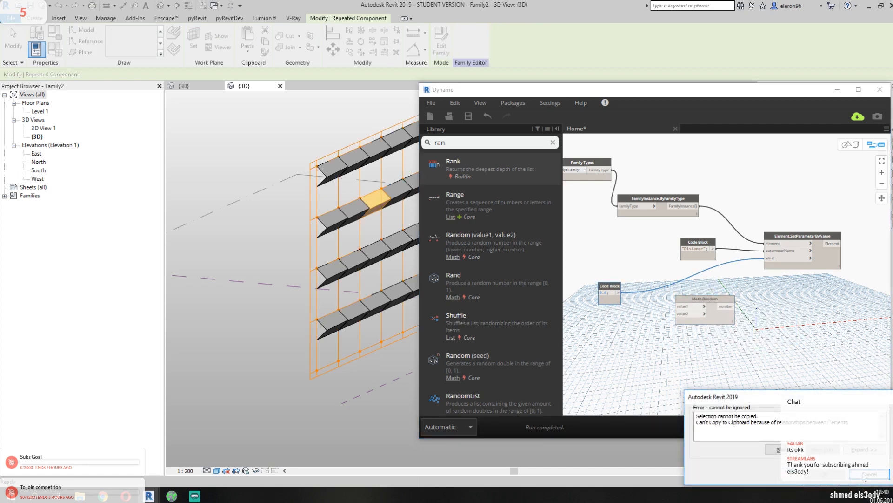
pyautogui.click(866, 475)
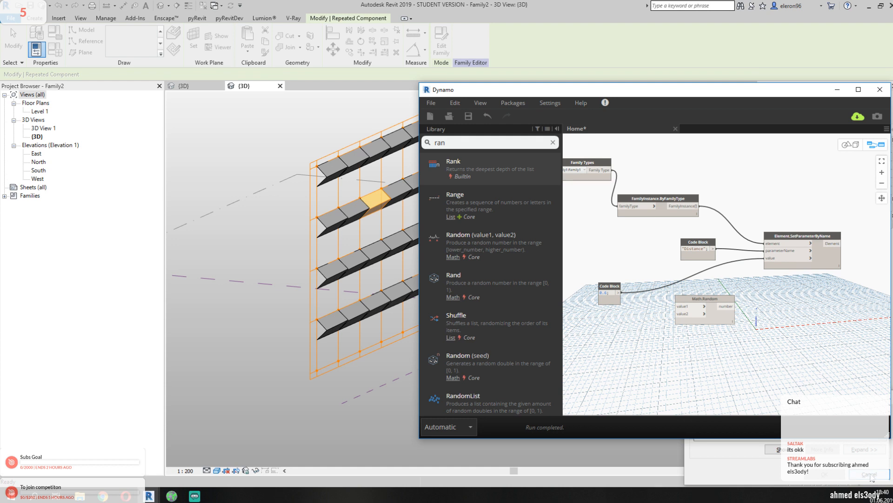
# - Add a second number code block below the value code block and set the first one to 0.1
pyautogui.click(618, 290)
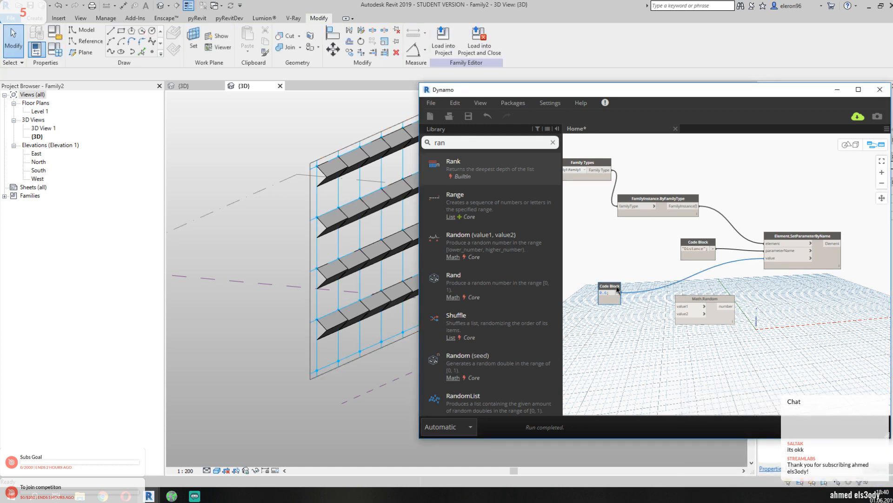
pyautogui.moveTo(616, 287); pyautogui.dragTo(621, 277)
pyautogui.doubleClick(623, 334)
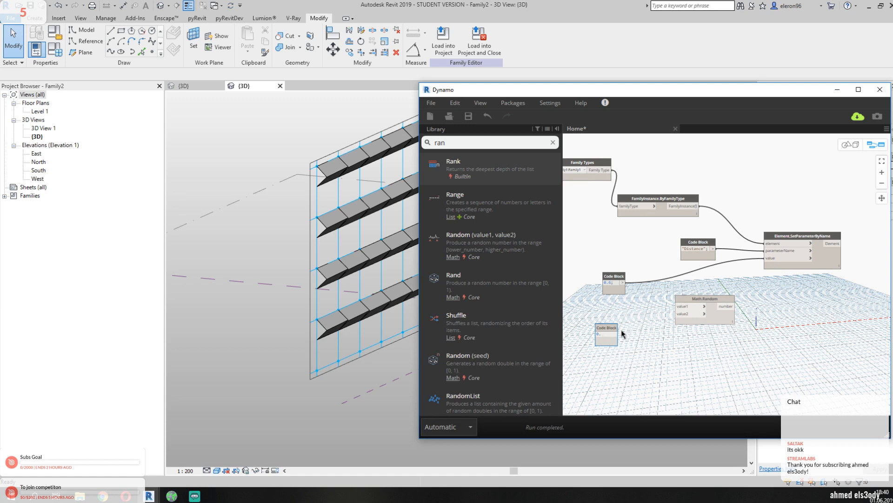
pyautogui.click(640, 332)
pyautogui.moveTo(612, 283)
pyautogui.click(630, 309)
# - Connect the two number code blocks to Math.Random's value1 and value2, and its number output to SetParameterByName's value input
pyautogui.click(623, 283)
pyautogui.click(680, 306)
pyautogui.click(614, 333)
pyautogui.click(681, 313)
pyautogui.click(728, 307)
pyautogui.click(768, 259)
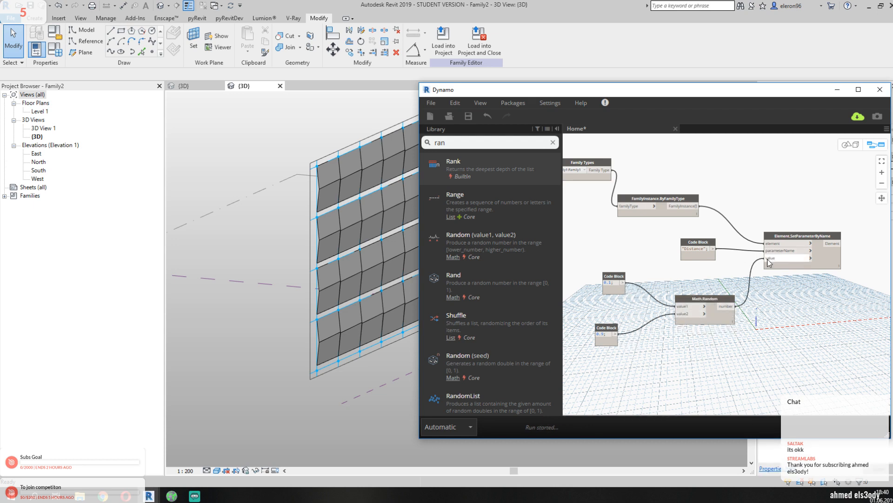
# - Search for "watch" on the canvas and add a Watch node near Math.Random
pyautogui.moveTo(518, 93)
pyautogui.mouseDown()
pyautogui.moveTo(681, 93)
pyautogui.moveTo(534, 85)
pyautogui.mouseUp()
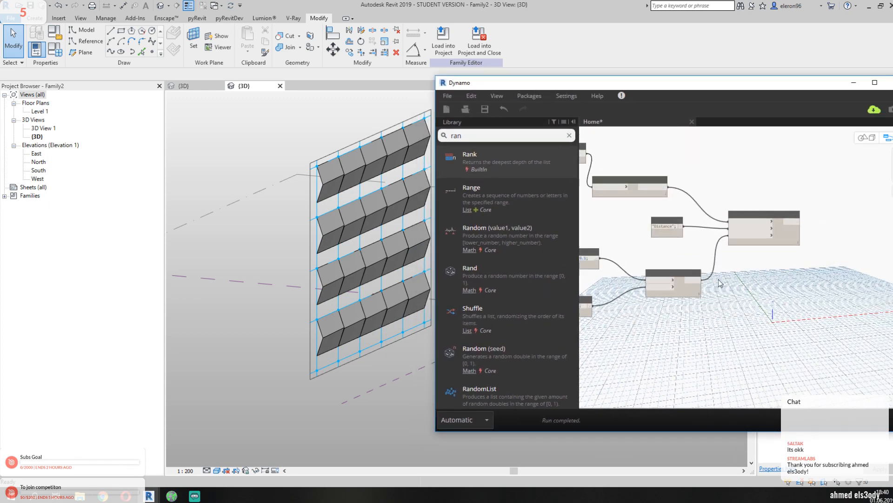
pyautogui.doubleClick(736, 313)
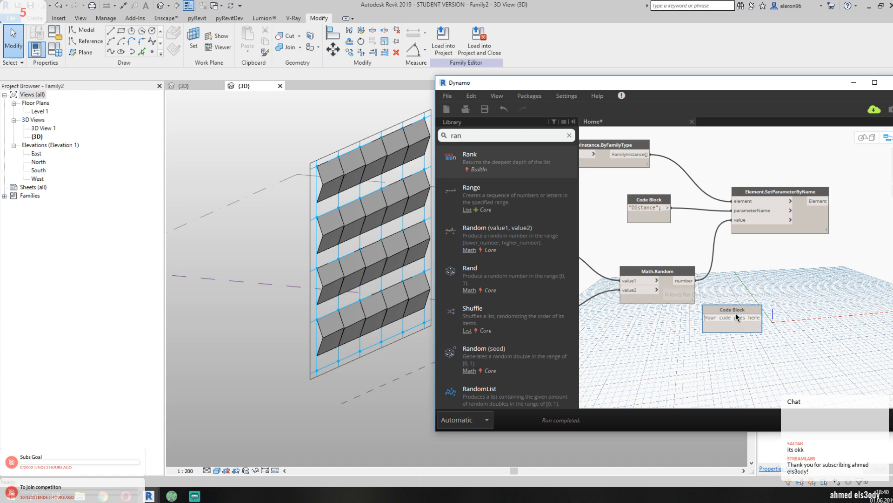
pyautogui.rightClick(793, 272)
pyautogui.write('watch')
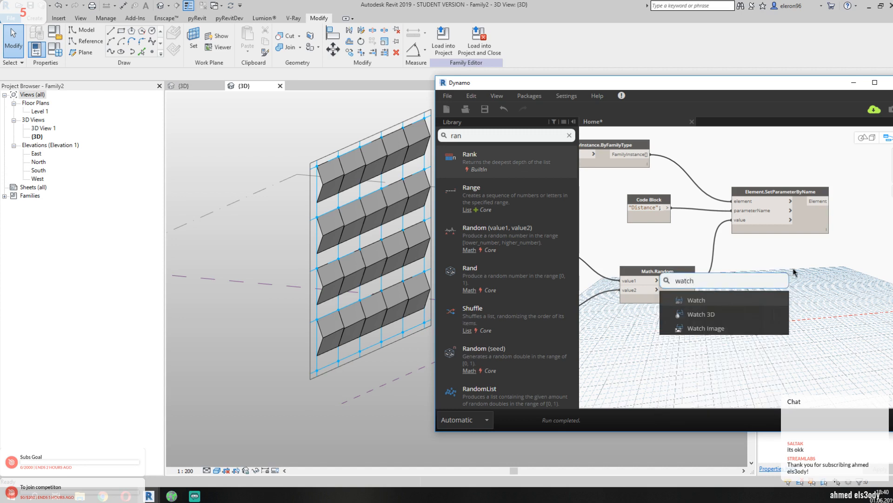
pyautogui.click(746, 301)
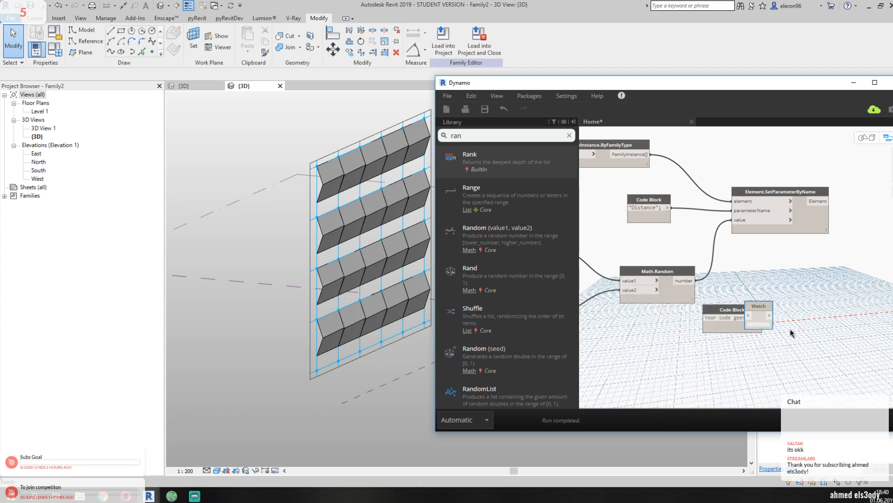
# - Remove the stray empty code block and connect Math.Random's number output to the Watch node
pyautogui.rightClick(716, 310)
pyautogui.click(726, 315)
pyautogui.moveTo(697, 281); pyautogui.dragTo(749, 315)
pyautogui.scroll(-5, 703, 358)
pyautogui.scroll(5, 782, 351)
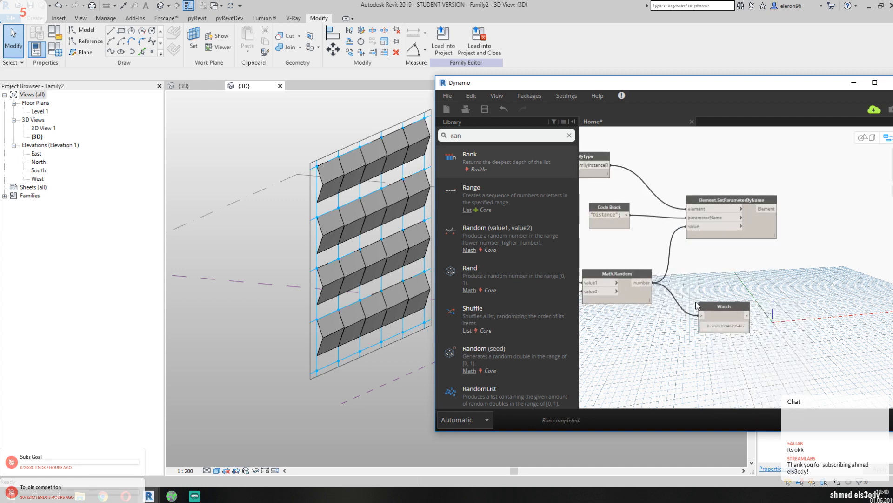
pyautogui.scroll(-7, 696, 305)
pyautogui.scroll(6, 611, 320)
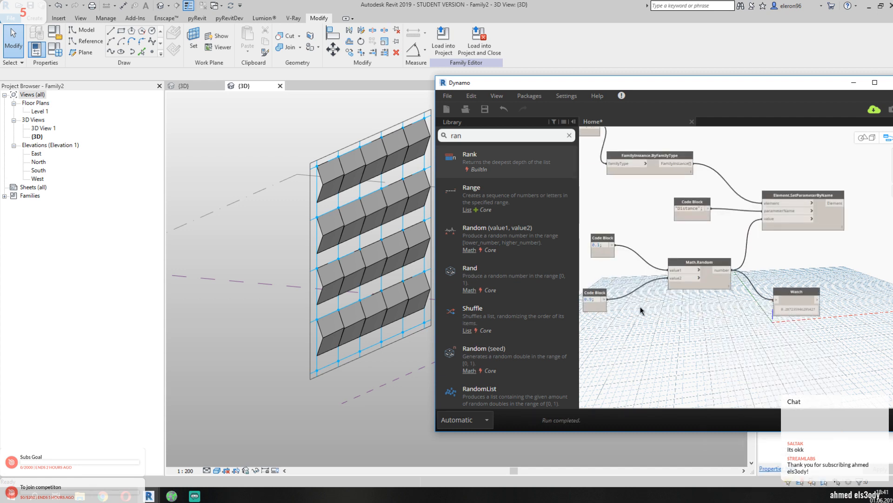
pyautogui.scroll(-2, 660, 316)
pyautogui.scroll(2, 638, 305)
# - Add the Random (seed) node below the existing Math.Random node
pyautogui.moveTo(486, 344); pyautogui.dragTo(711, 324)
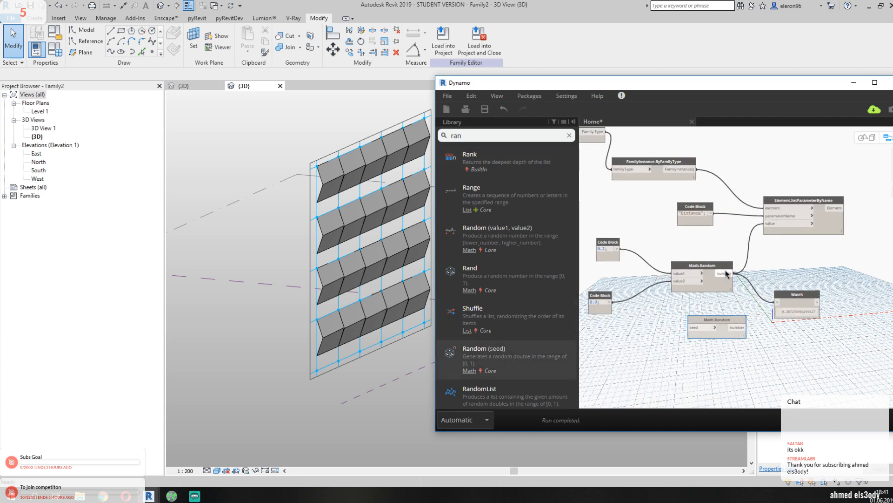
pyautogui.click(685, 309)
pyautogui.click(710, 269)
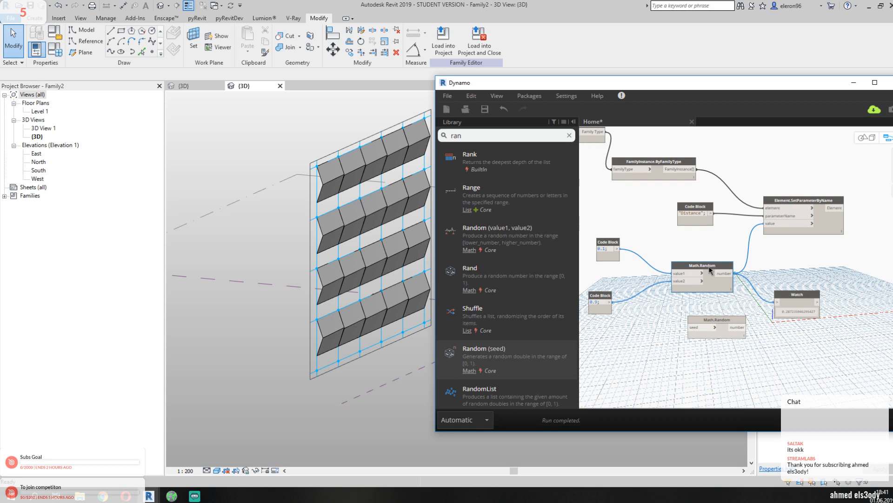
# - Remove the code block feeding value2 and connect the 0.1 code block directly to SetParameterByName's value input
pyautogui.rightClick(612, 298)
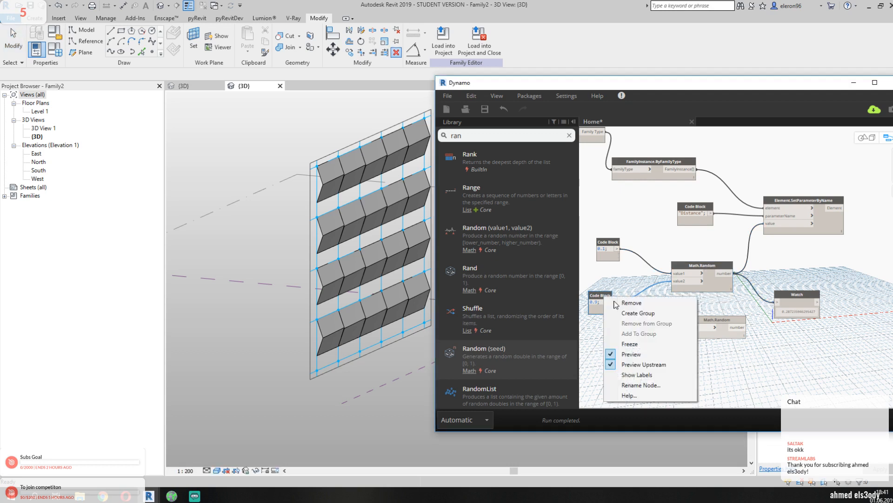
pyautogui.click(630, 303)
pyautogui.moveTo(617, 249); pyautogui.dragTo(767, 223)
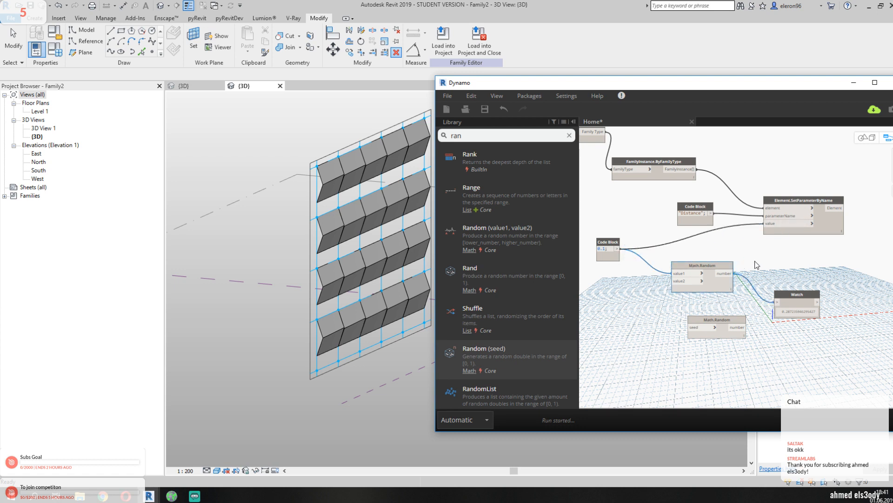
# - Remove the Math.Random node that has the value1 and value2 inputs
pyautogui.rightClick(701, 267)
pyautogui.click(719, 272)
pyautogui.scroll(3, 619, 254)
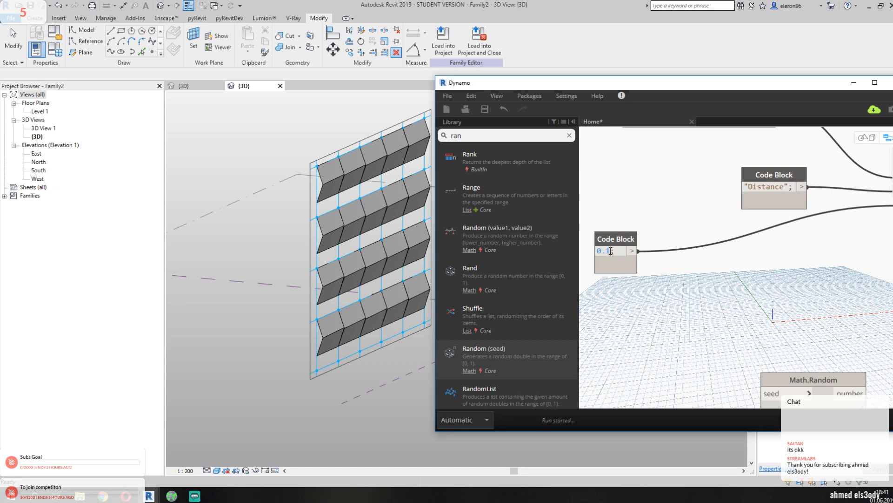
# - Change the 0.1 code block to the range 0.1..0.9 and reconnect it to SetParameterByName's value input
pyautogui.write('.0.9')
pyautogui.click(646, 308)
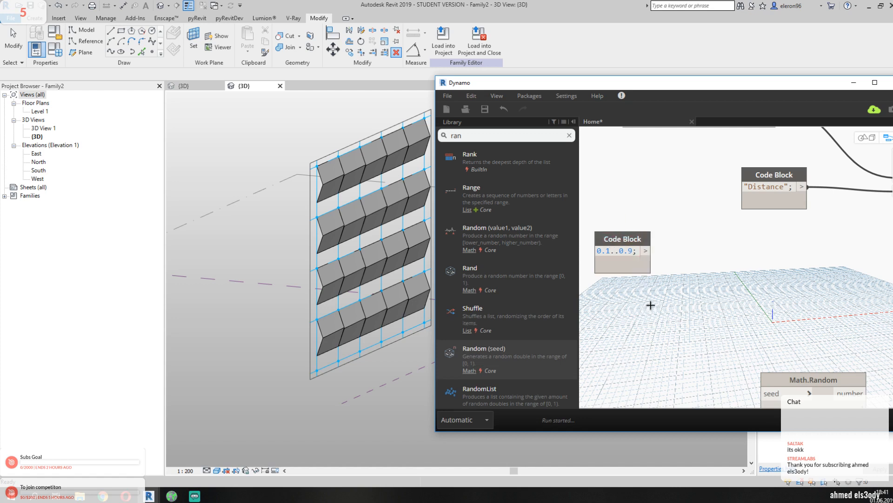
pyautogui.scroll(-4, 649, 303)
pyautogui.moveTo(647, 255); pyautogui.dragTo(800, 233)
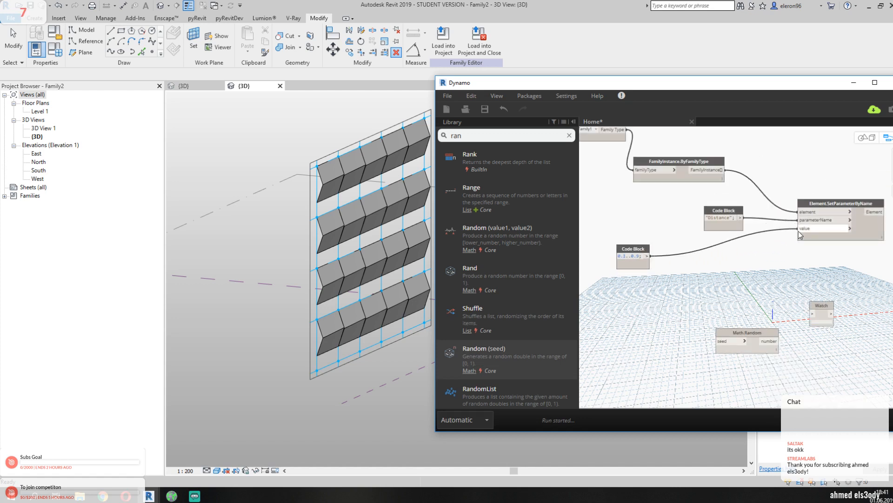
pyautogui.scroll(-1, 698, 292)
pyautogui.scroll(-3, 700, 256)
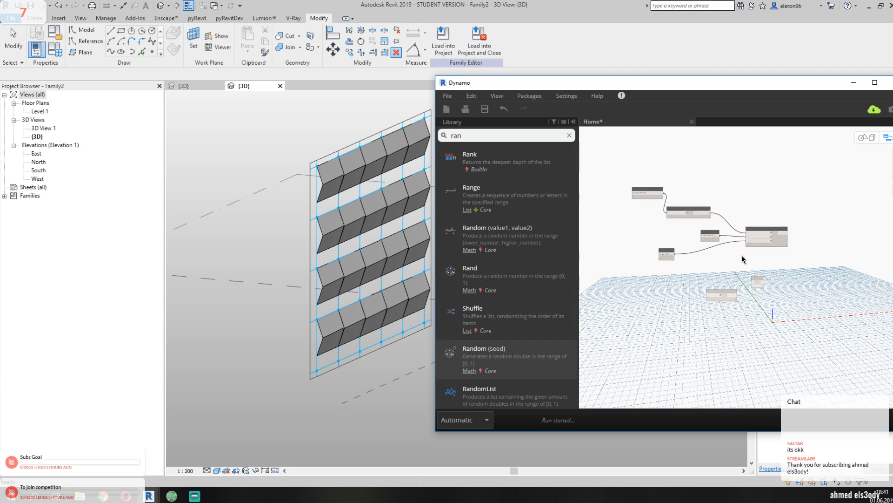
# - Connect the 0.1..0.9 code block to the Watch node and add a RandomList node
pyautogui.scroll(3, 742, 259)
pyautogui.moveTo(633, 261); pyautogui.dragTo(761, 298)
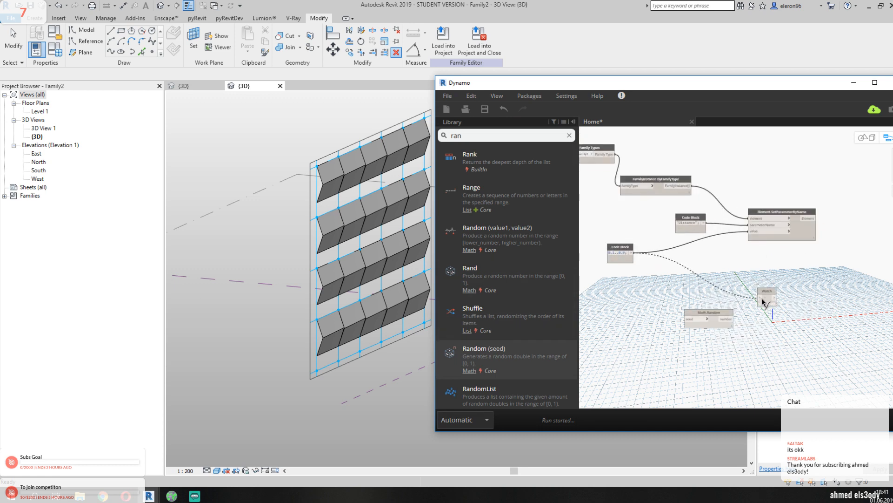
pyautogui.moveTo(621, 260); pyautogui.dragTo(686, 281)
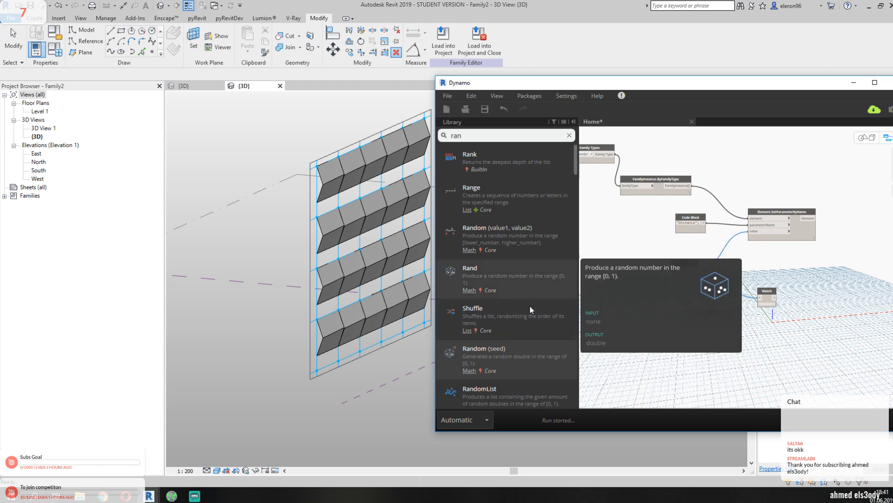
pyautogui.click(510, 396)
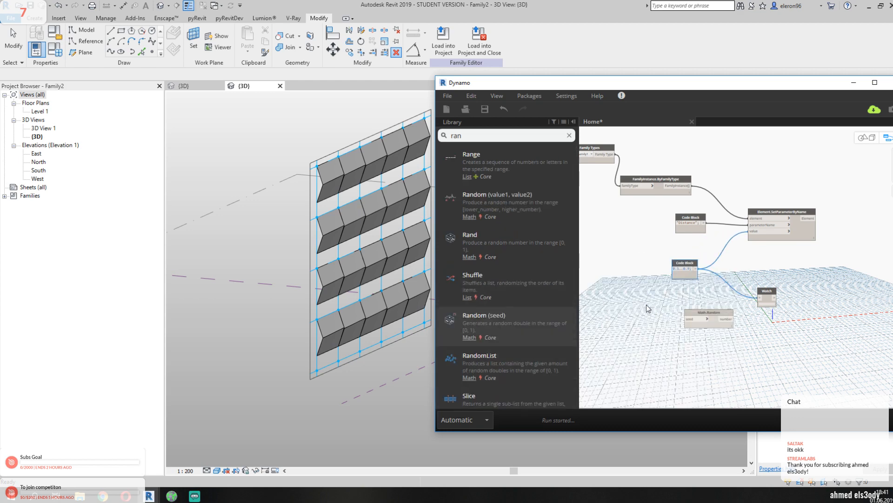
# - Remove the Math.RandomList, Math.Random and Watch nodes from the graph
pyautogui.scroll(3, 625, 292)
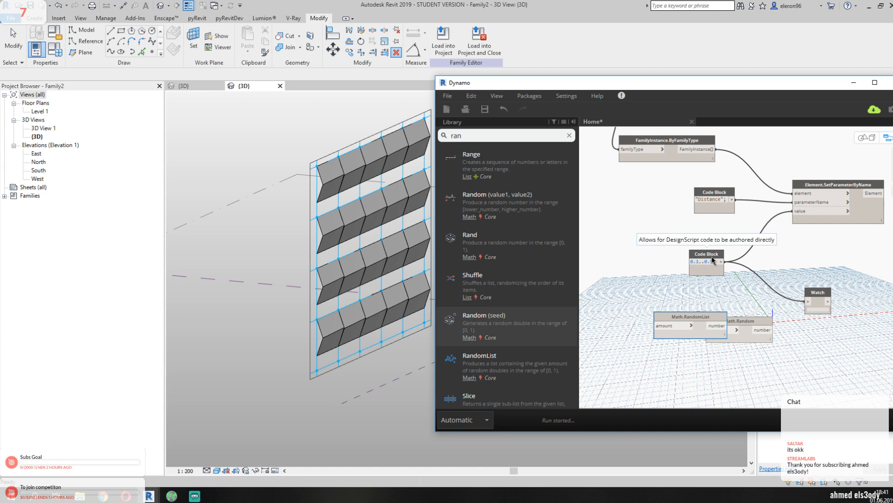
pyautogui.moveTo(852, 292); pyautogui.dragTo(697, 354)
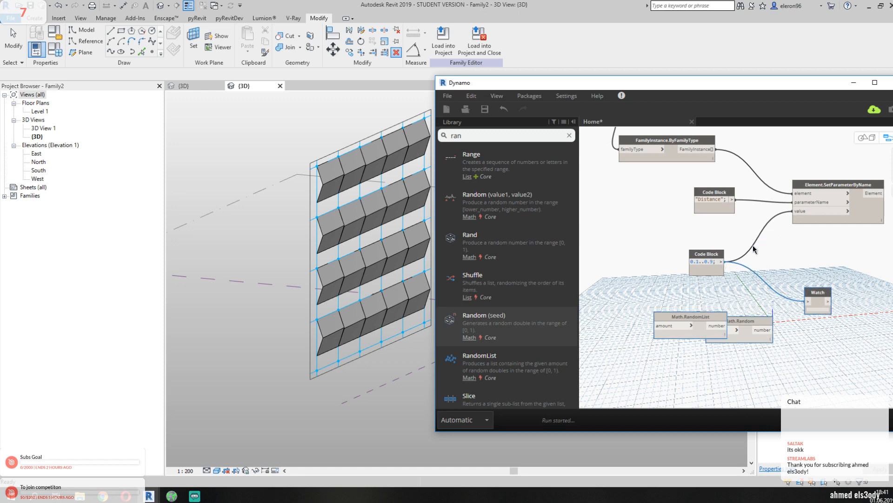
pyautogui.rightClick(699, 320)
pyautogui.click(714, 325)
pyautogui.moveTo(791, 331); pyautogui.dragTo(754, 325)
pyautogui.rightClick(754, 316)
pyautogui.click(747, 326)
pyautogui.rightClick(748, 328)
pyautogui.click(764, 333)
pyautogui.rightClick(826, 294)
pyautogui.click(804, 298)
# - Set the code block feeding SetParameterByName's value input to 0.9
pyautogui.scroll(5, 721, 255)
pyautogui.moveTo(704, 274); pyautogui.dragTo(613, 270)
pyautogui.write('0;')
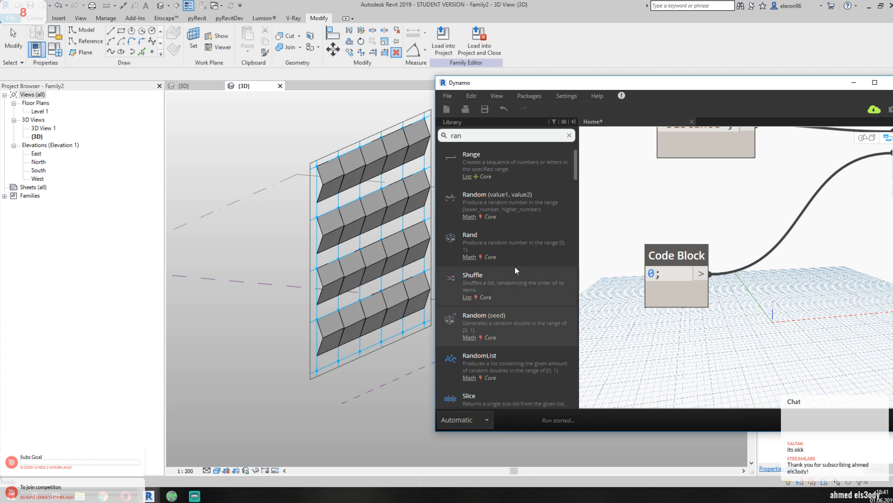
pyautogui.scroll(-5, 671, 282)
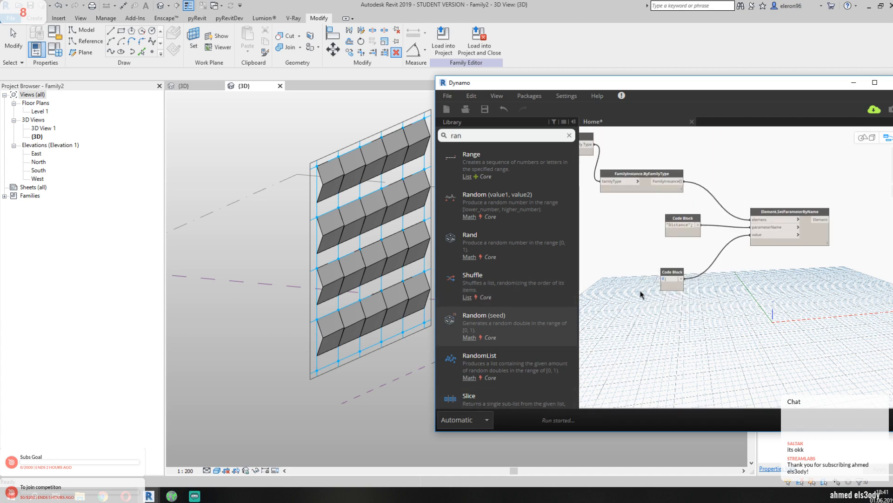
pyautogui.scroll(5, 654, 288)
pyautogui.moveTo(706, 260); pyautogui.dragTo(693, 258)
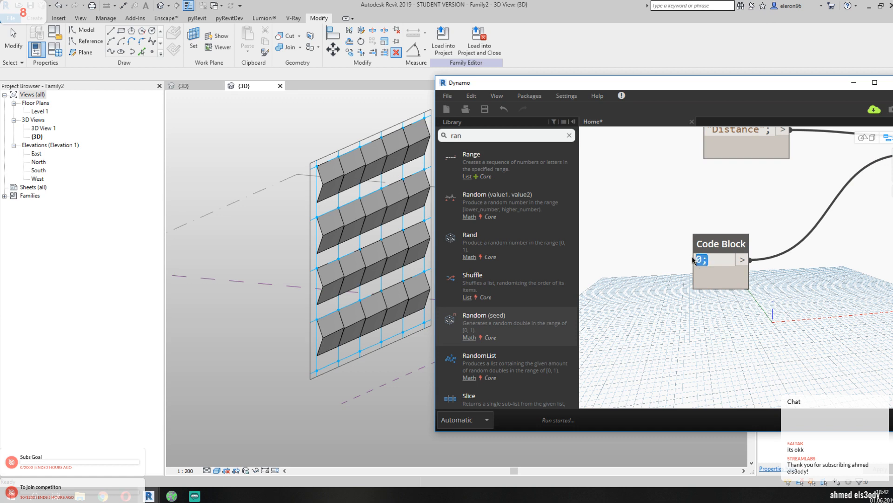
pyautogui.write('9.9')
pyautogui.click(691, 312)
# - Switch the graph's run mode to Manual and close Dynamo
pyautogui.click(487, 420)
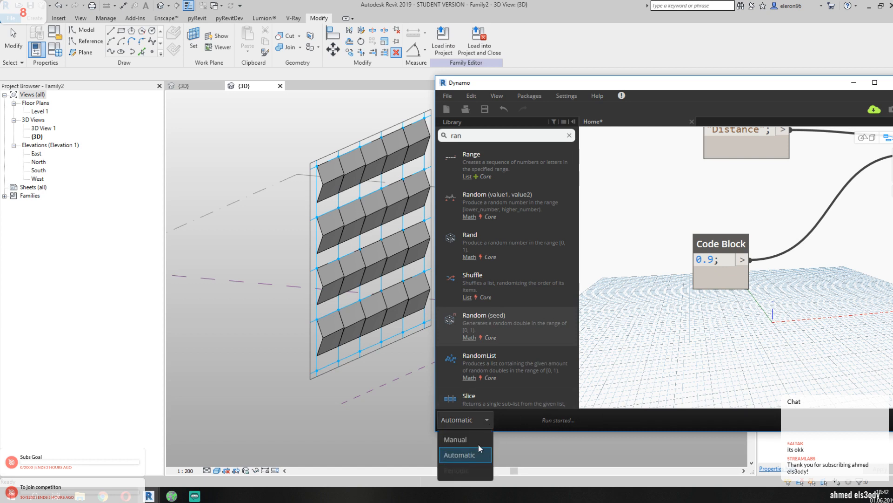
pyautogui.click(456, 440)
pyautogui.moveTo(553, 86); pyautogui.dragTo(362, 102)
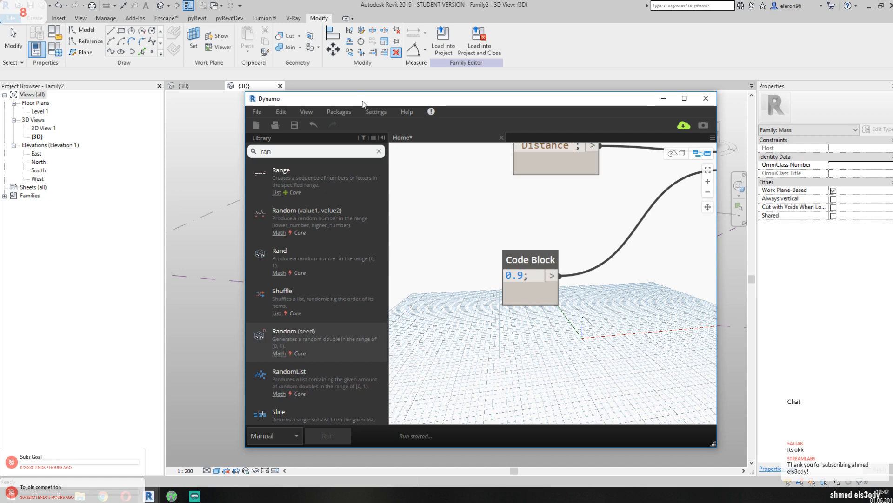
pyautogui.click(701, 102)
pyautogui.click(506, 300)
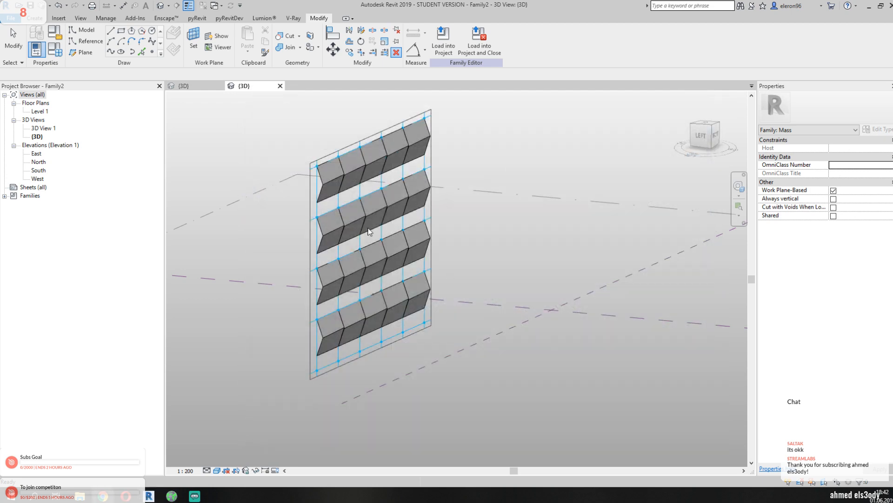
# - Save the adaptive panel family to the Desktop as "Kinect panel" and return to the mass family's 3D view
pyautogui.click(182, 86)
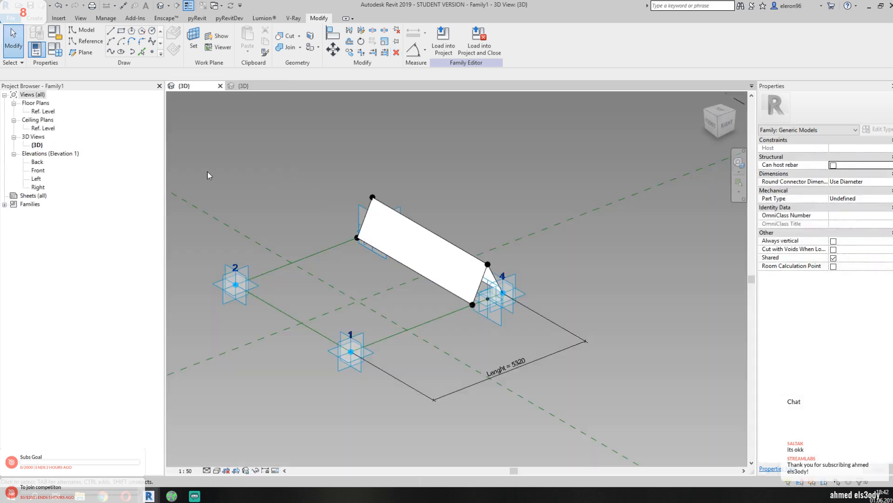
pyautogui.click(10, 17)
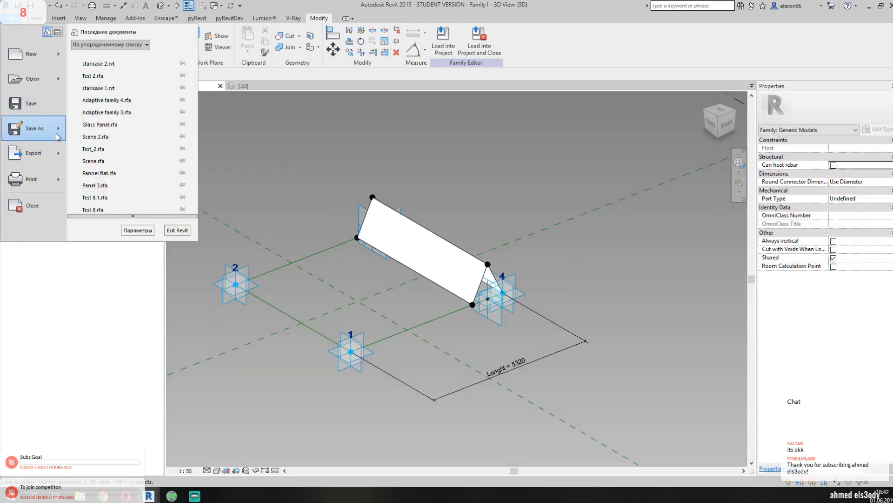
pyautogui.moveTo(58, 137)
pyautogui.click(129, 94)
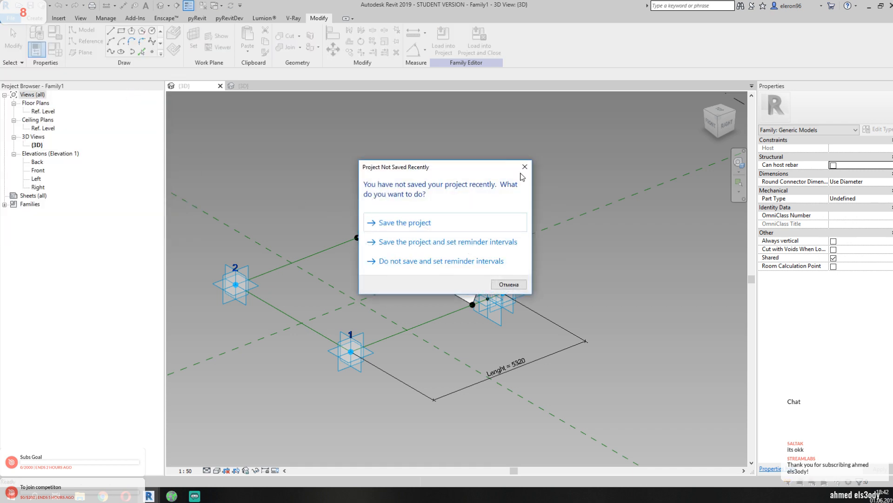
pyautogui.click(524, 166)
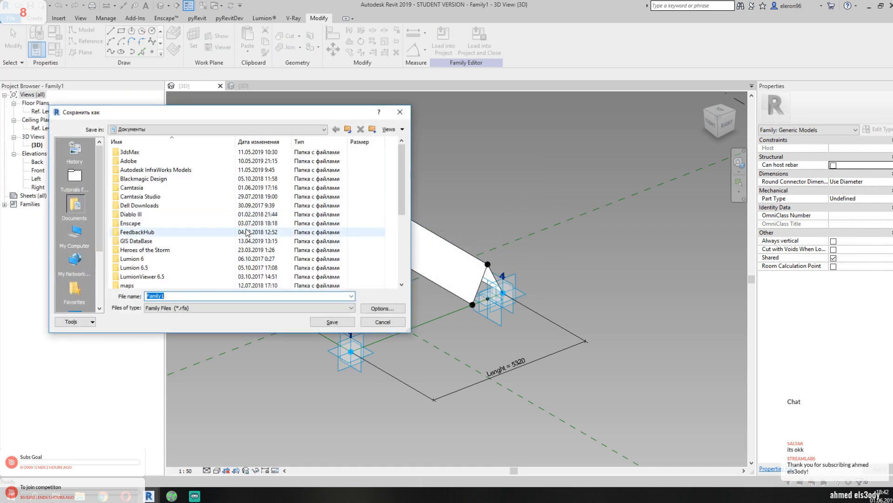
pyautogui.scroll(-3, 79, 251)
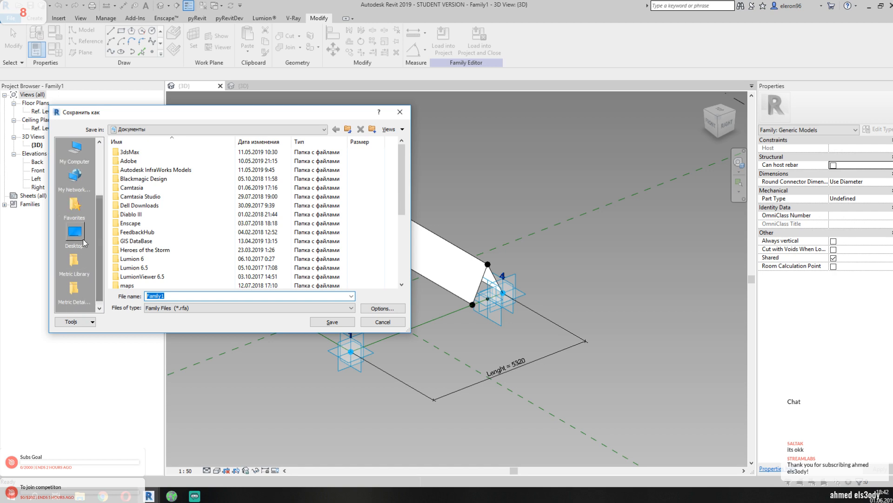
pyautogui.click(85, 250)
pyautogui.write('Kinect panel')
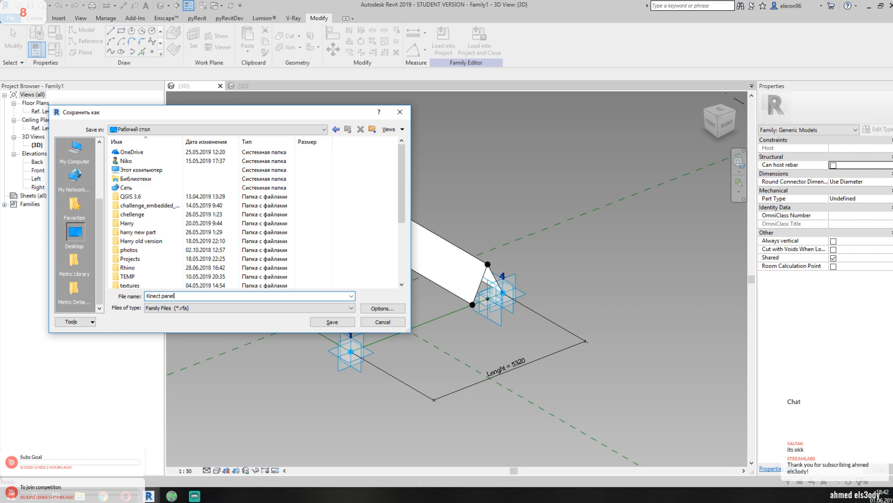
pyautogui.press('Return')
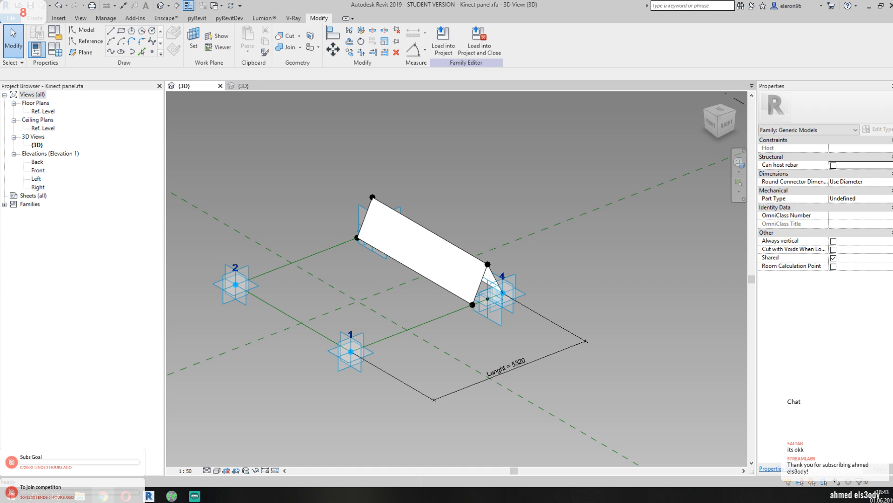
pyautogui.click(253, 86)
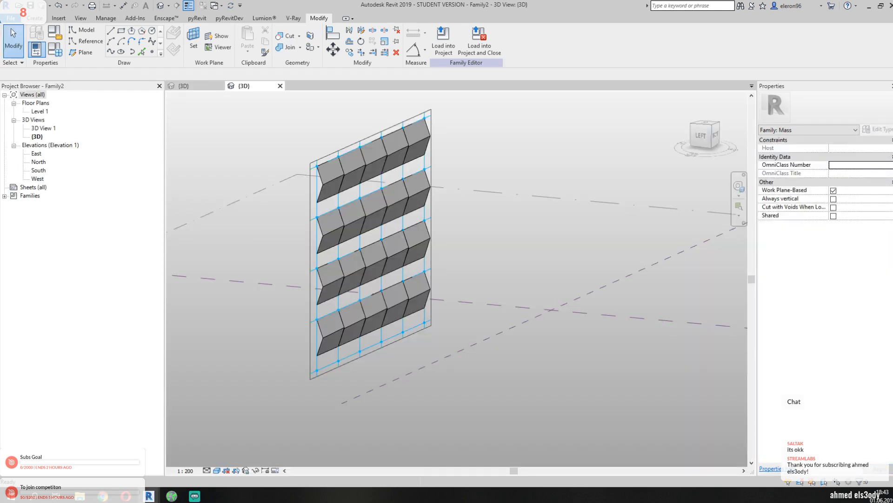